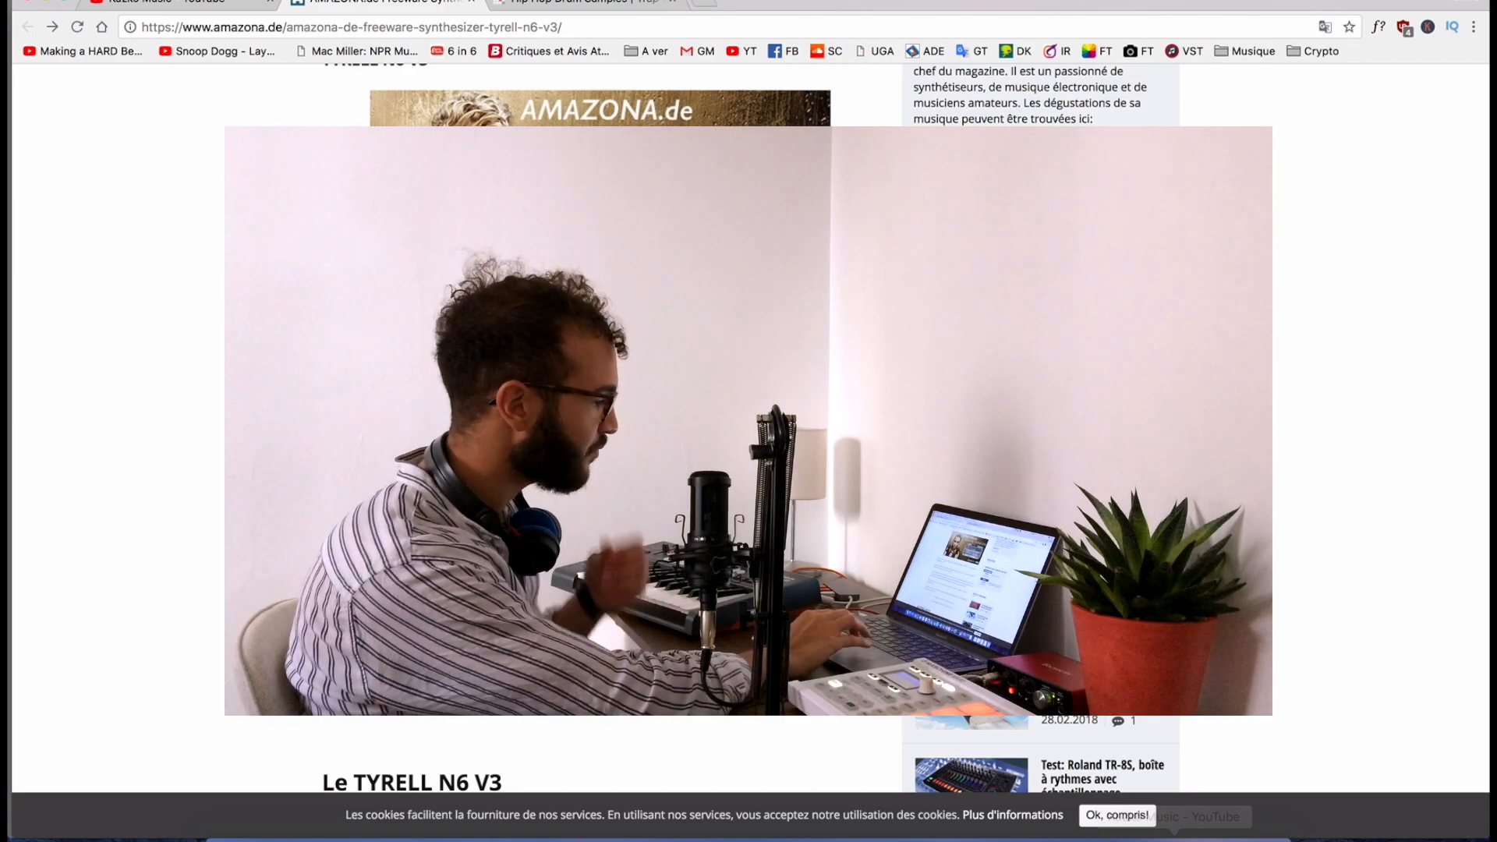
- Accept the cookie notice on the Tyrell N6 article page and switch to the YouTube tab
click(1117, 815)
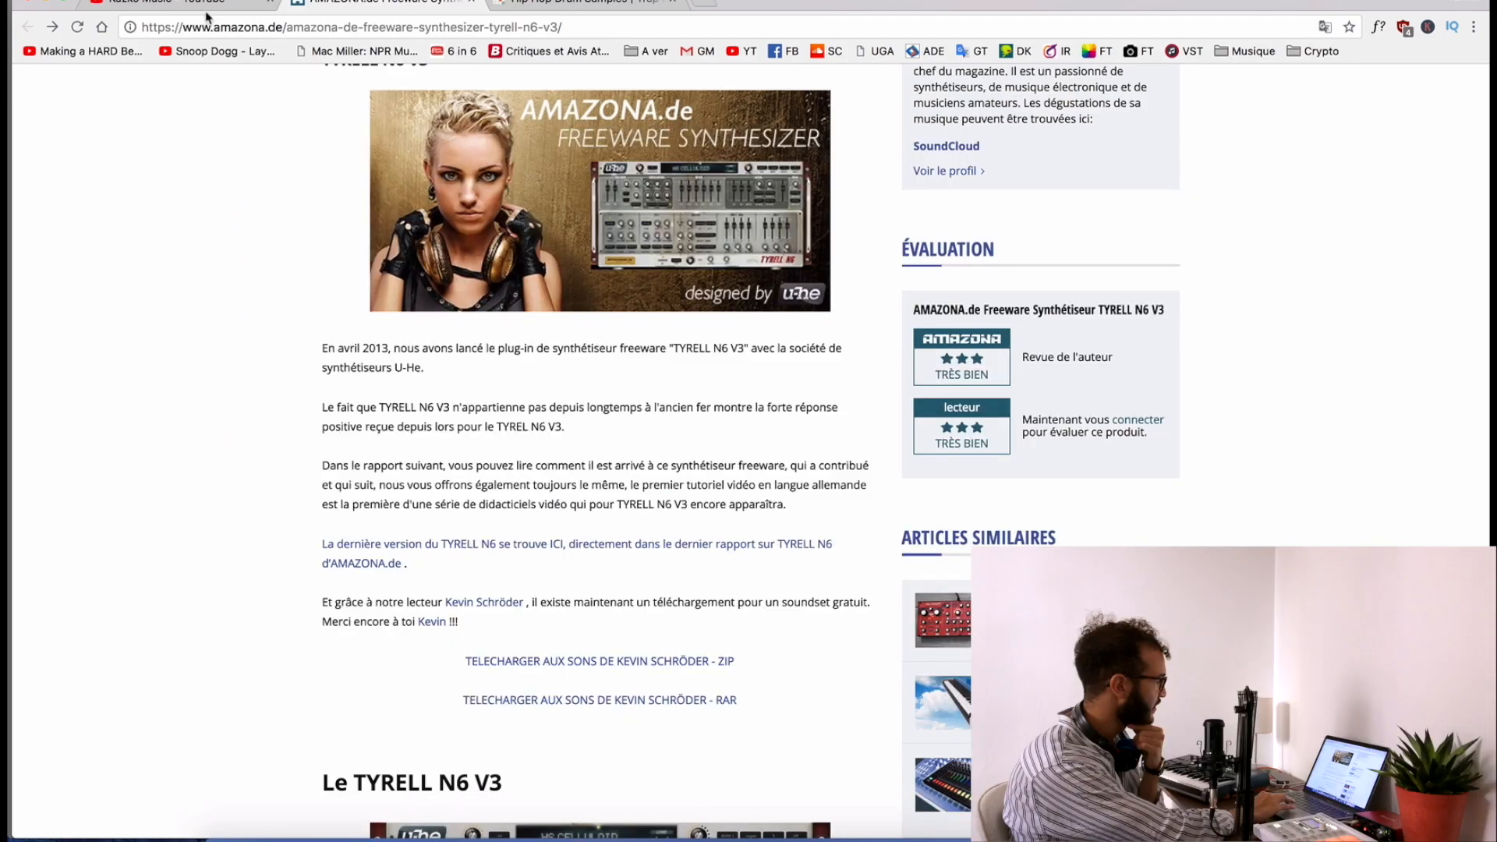
click(211, 9)
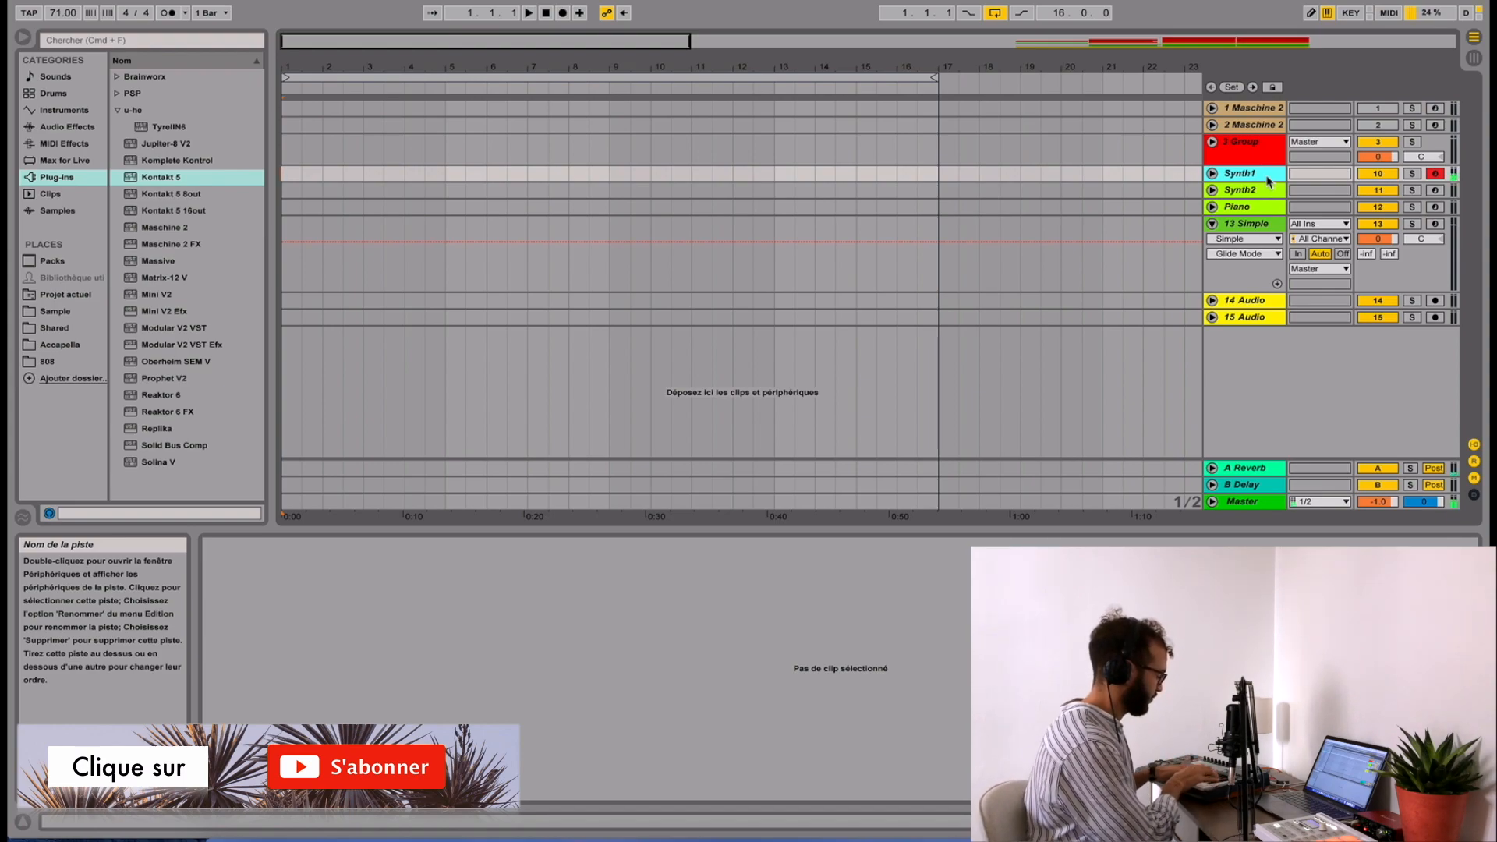
- Record a four-bar MIDI clip on the Synth1 track and show its notes in an enlarged note editor
click(562, 13)
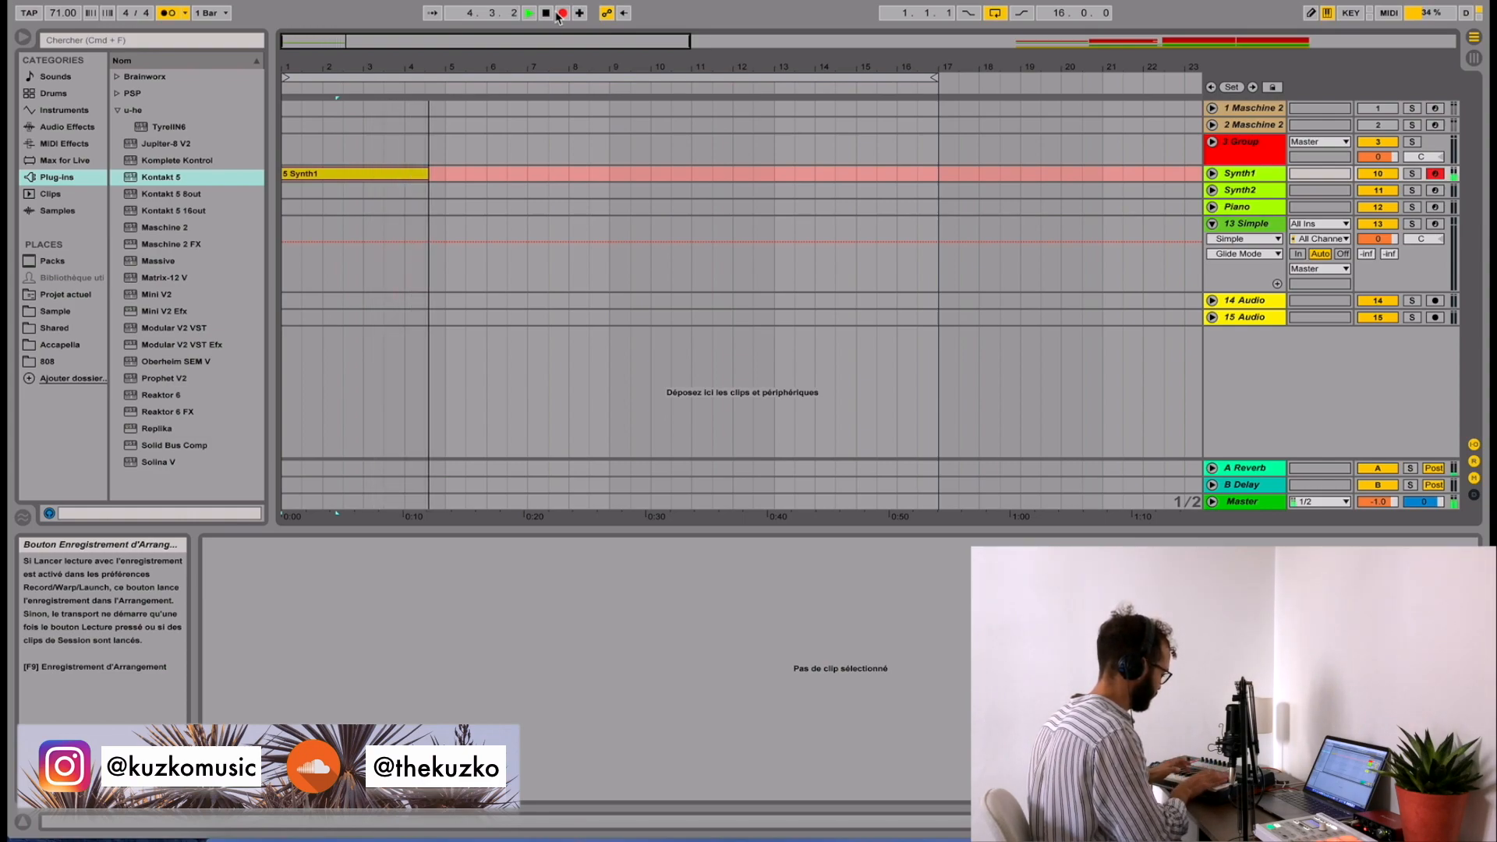
key(space)
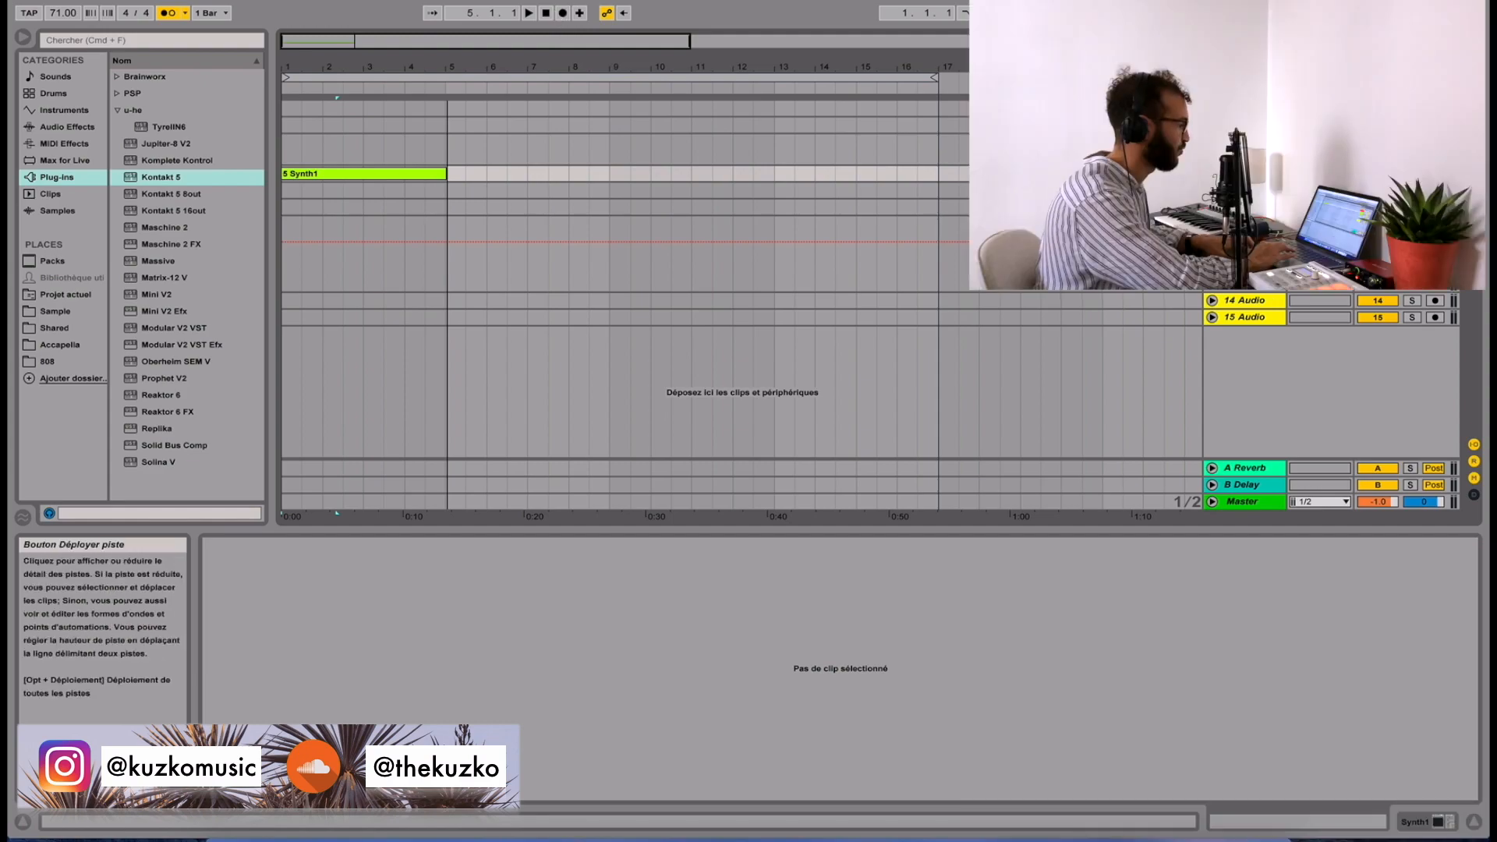
click(1212, 174)
click(356, 174)
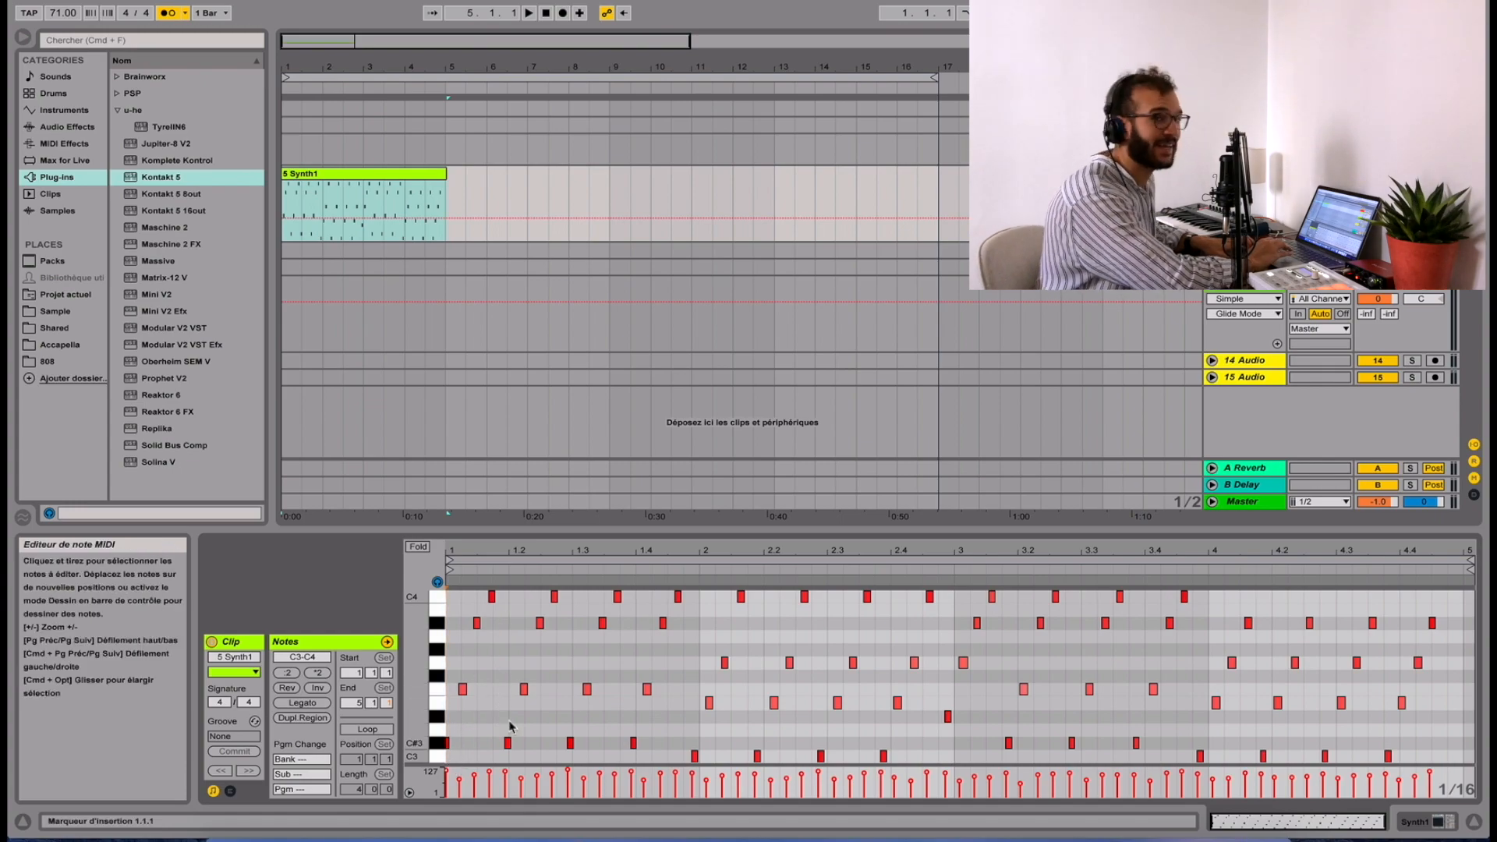
drag(733, 529, 753, 370)
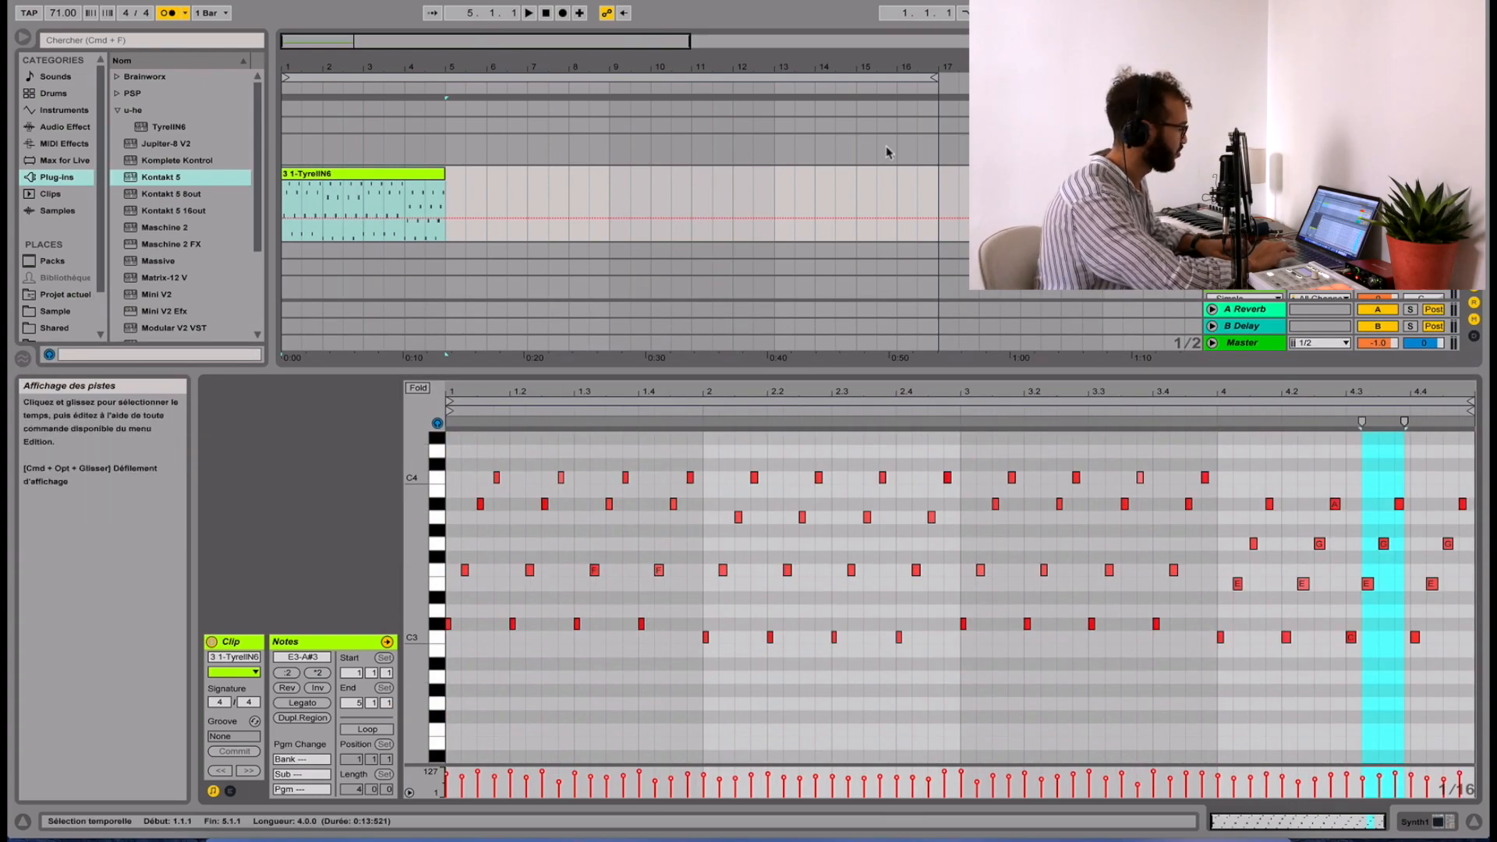
- Duplicate the four-bar Synth1 clip three times so the part fills bars 1 to 16
click(397, 175)
key(super+d)
key(super+d)
key(super+d)
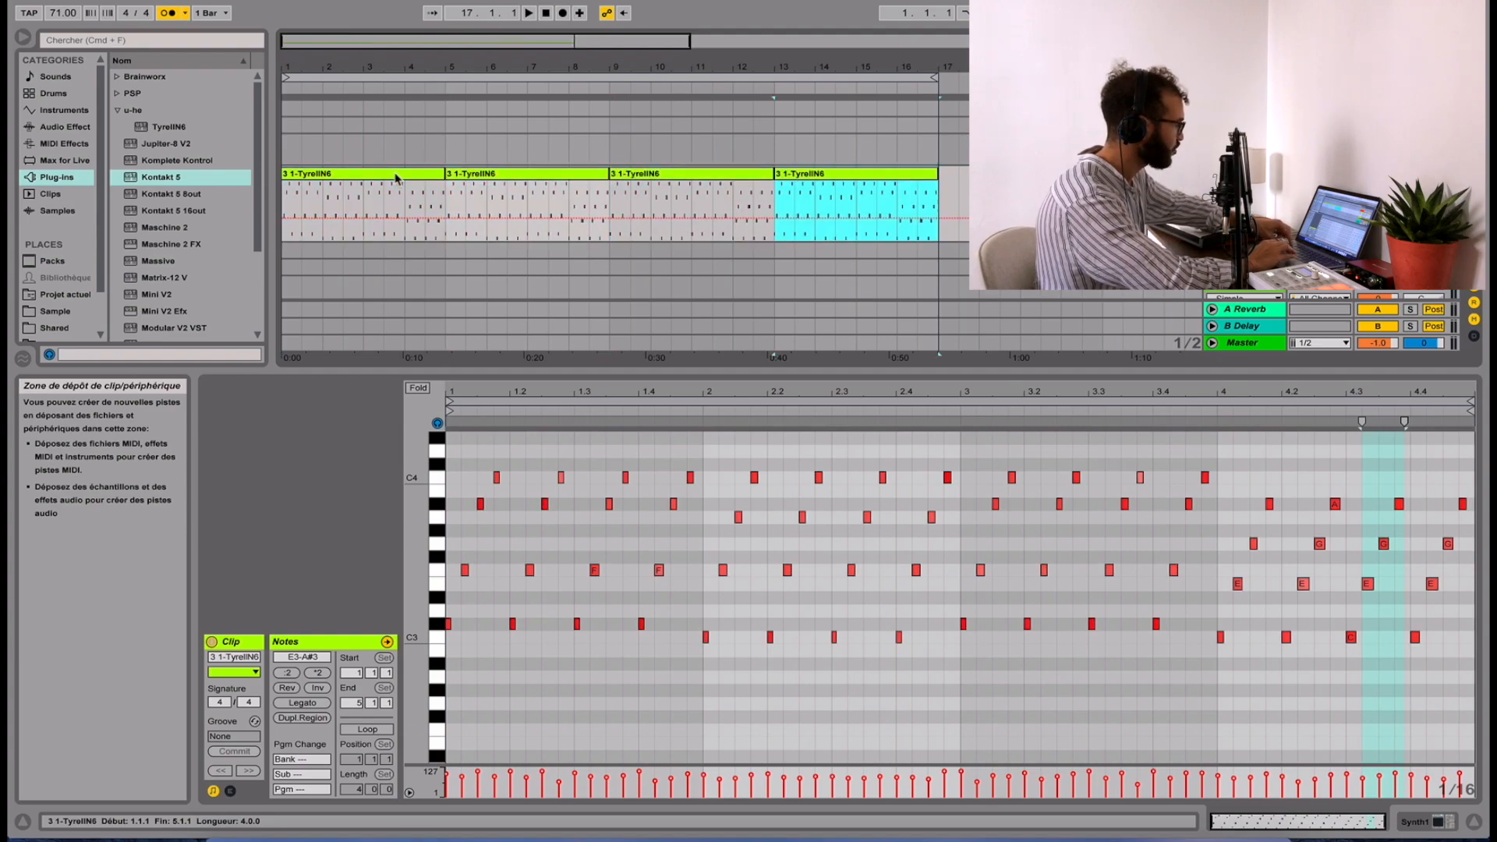
- Play the Synth1 part from bar 1, turn off the metronome, and stop playback
click(499, 178)
click(345, 176)
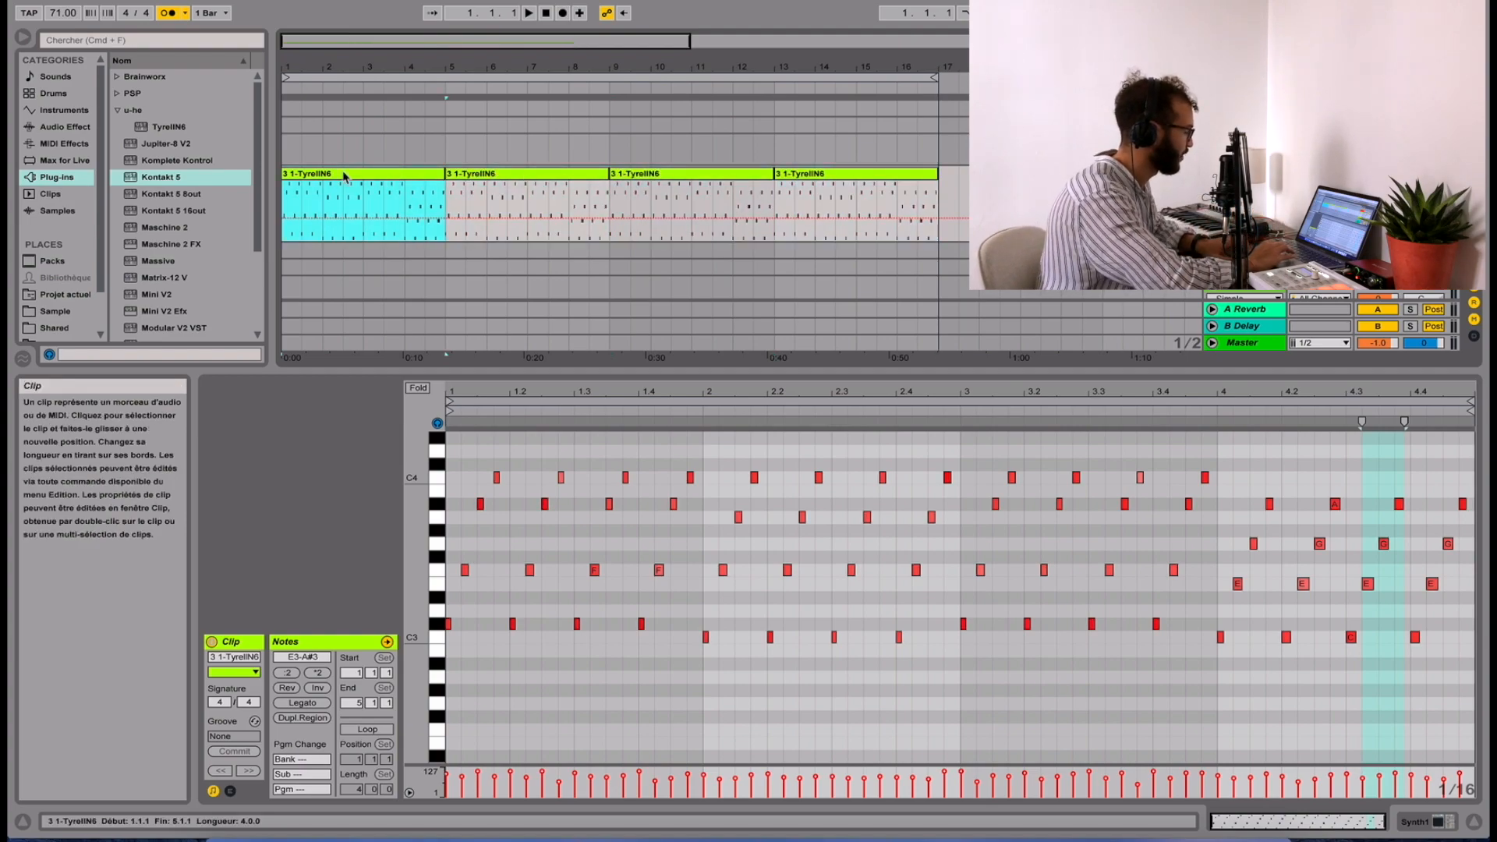
key(space)
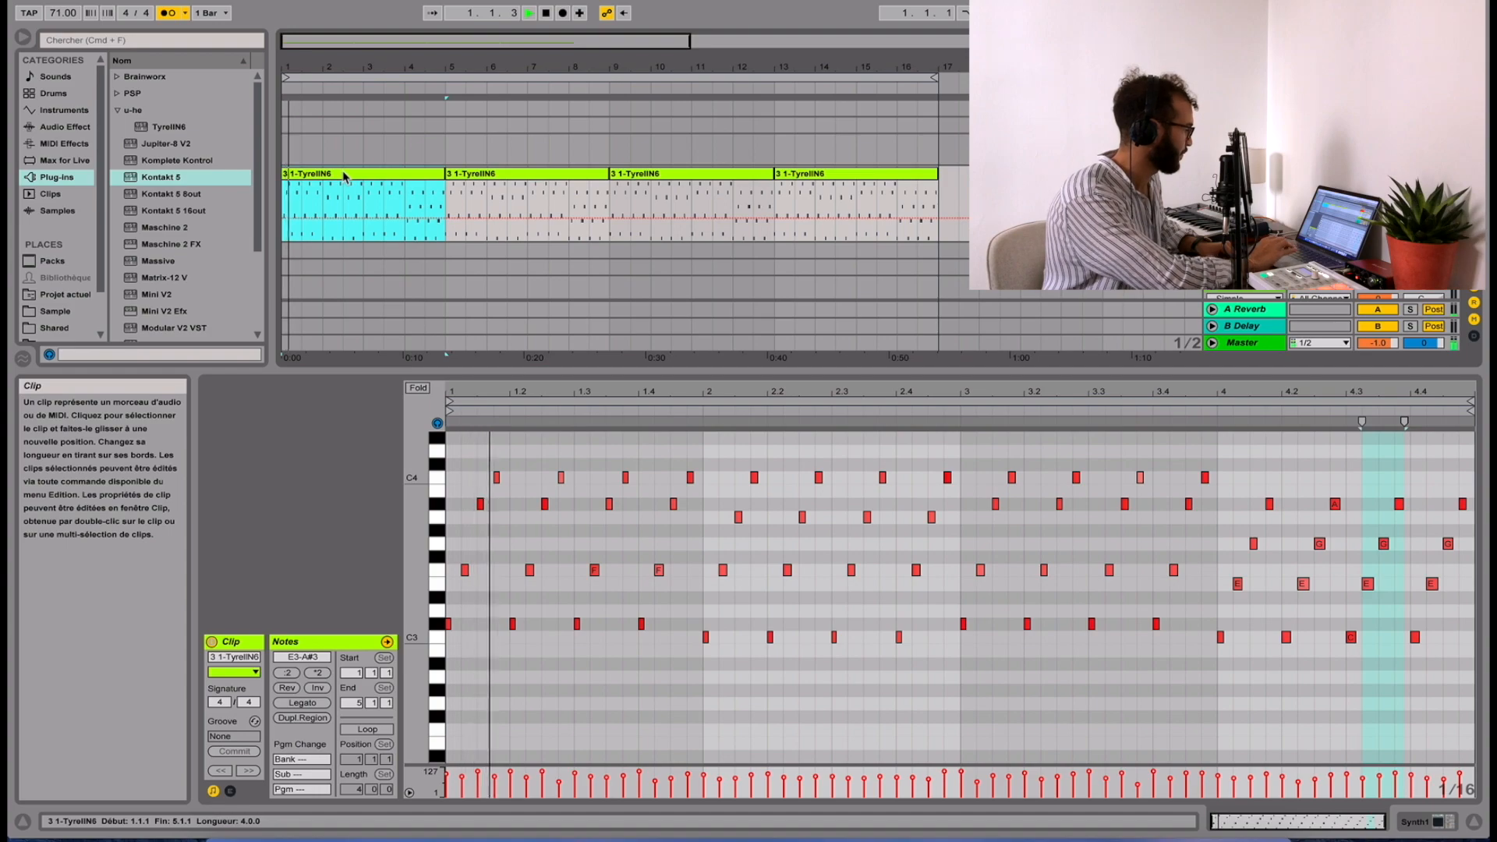
click(166, 12)
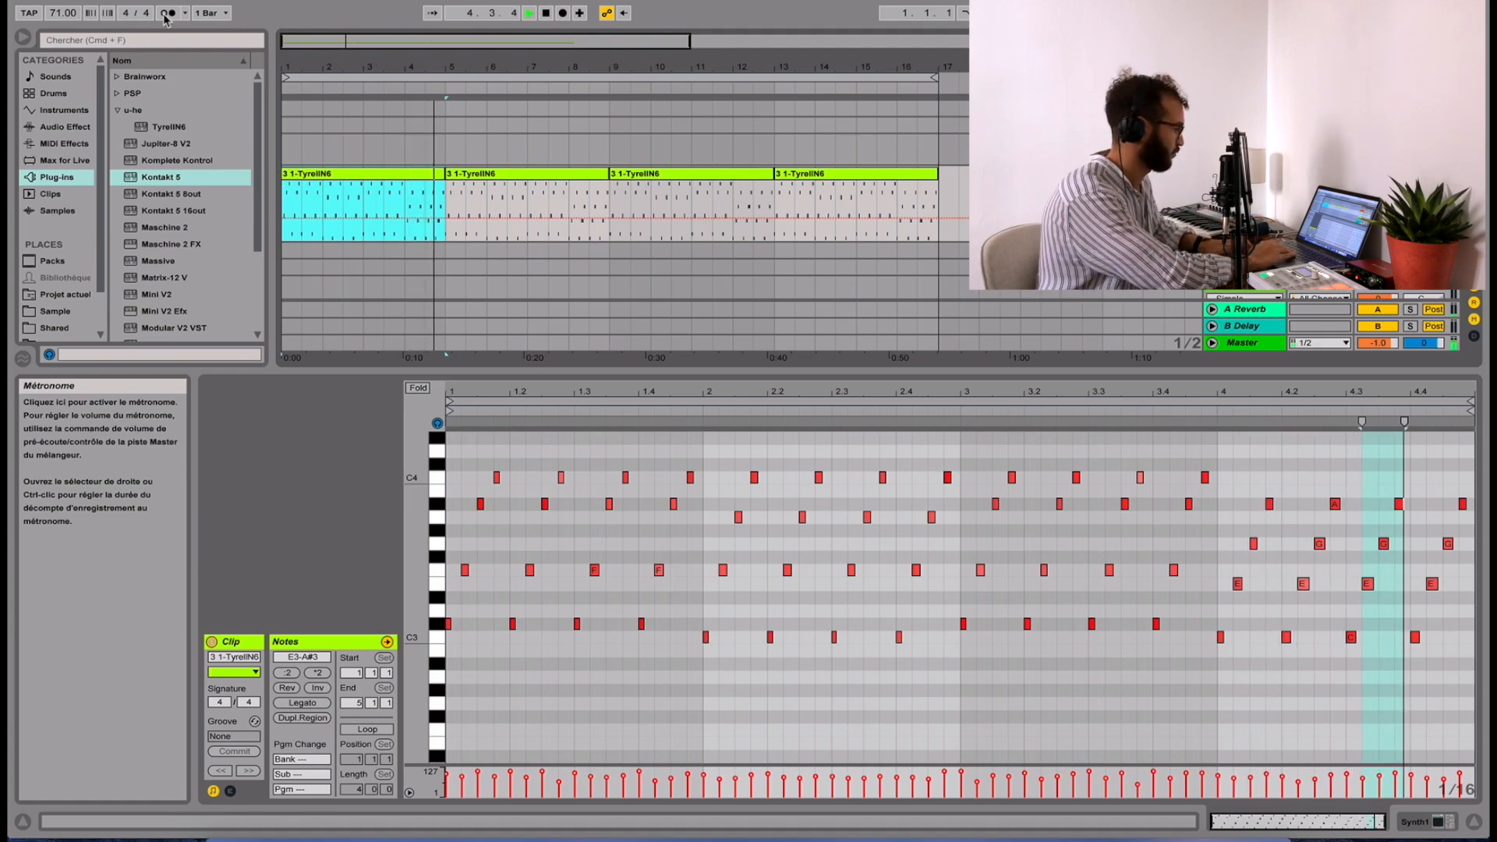
key(space)
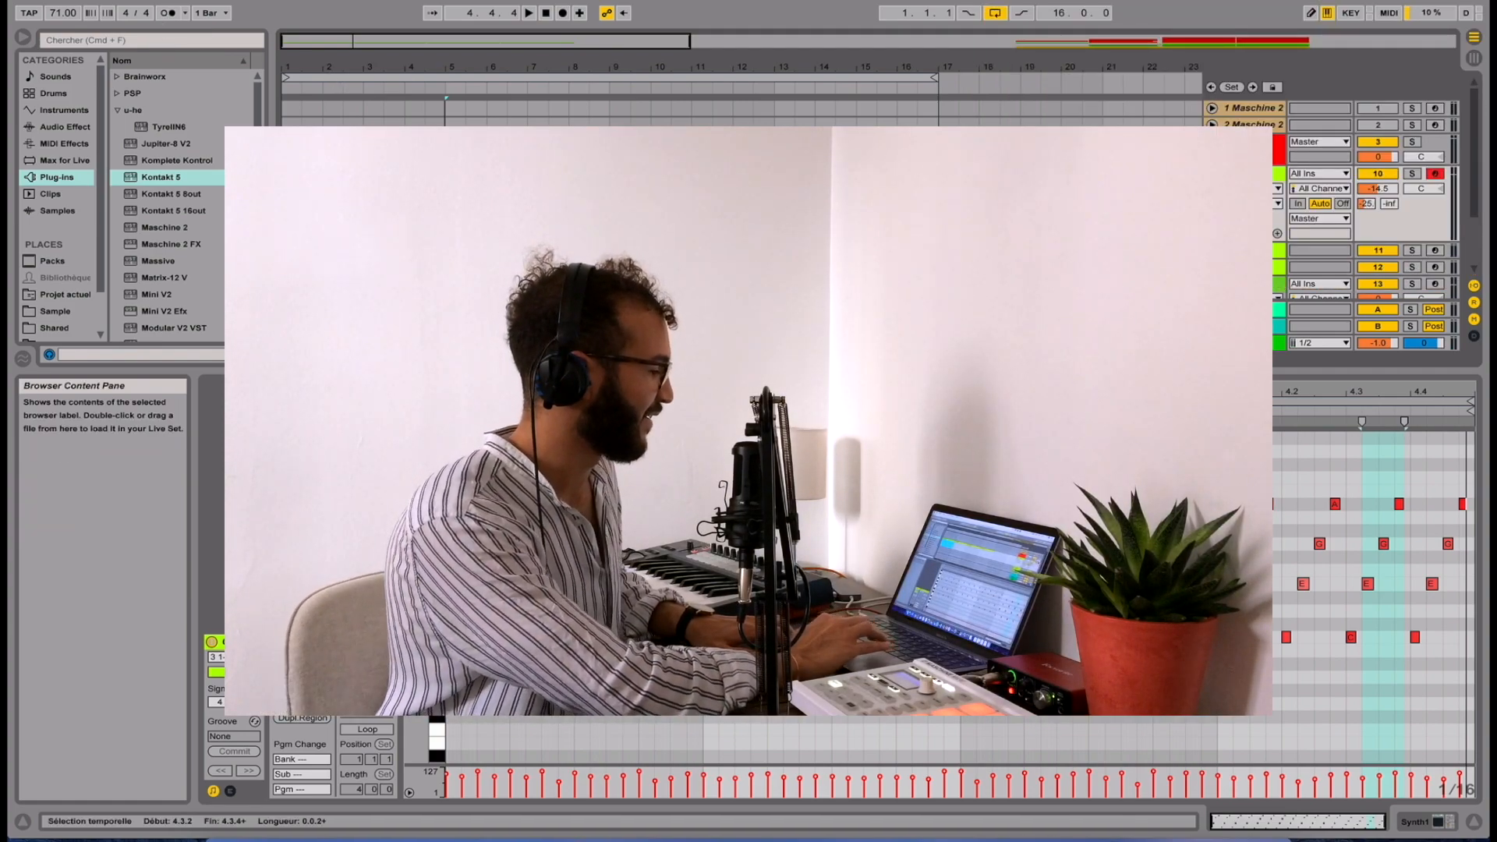
- Open the TyrellN6 synthesizer interface on the Synth1 track and reposition its window
click(404, 205)
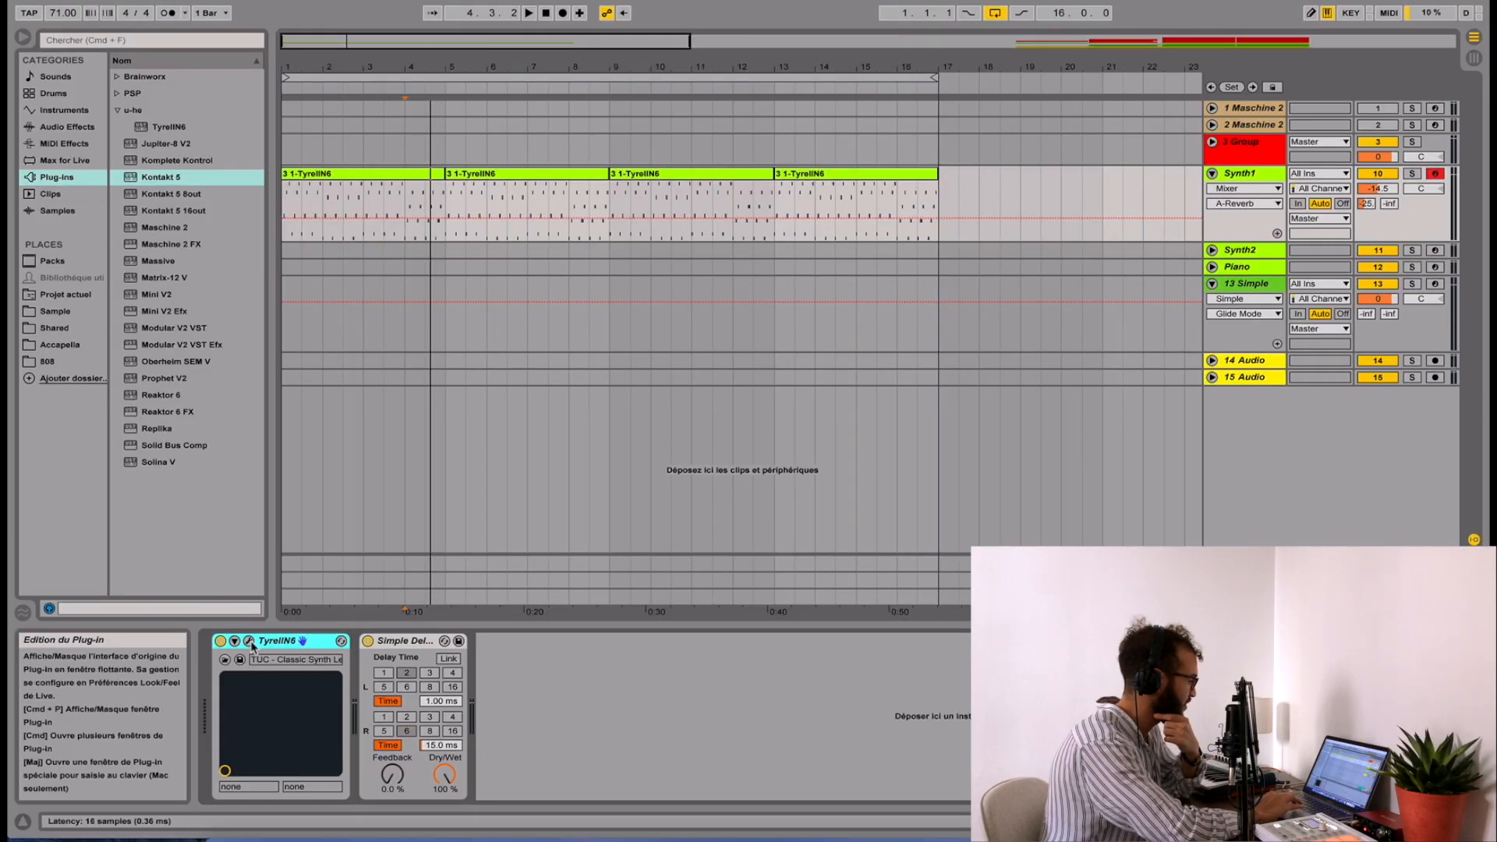
click(249, 641)
drag(814, 153, 755, 151)
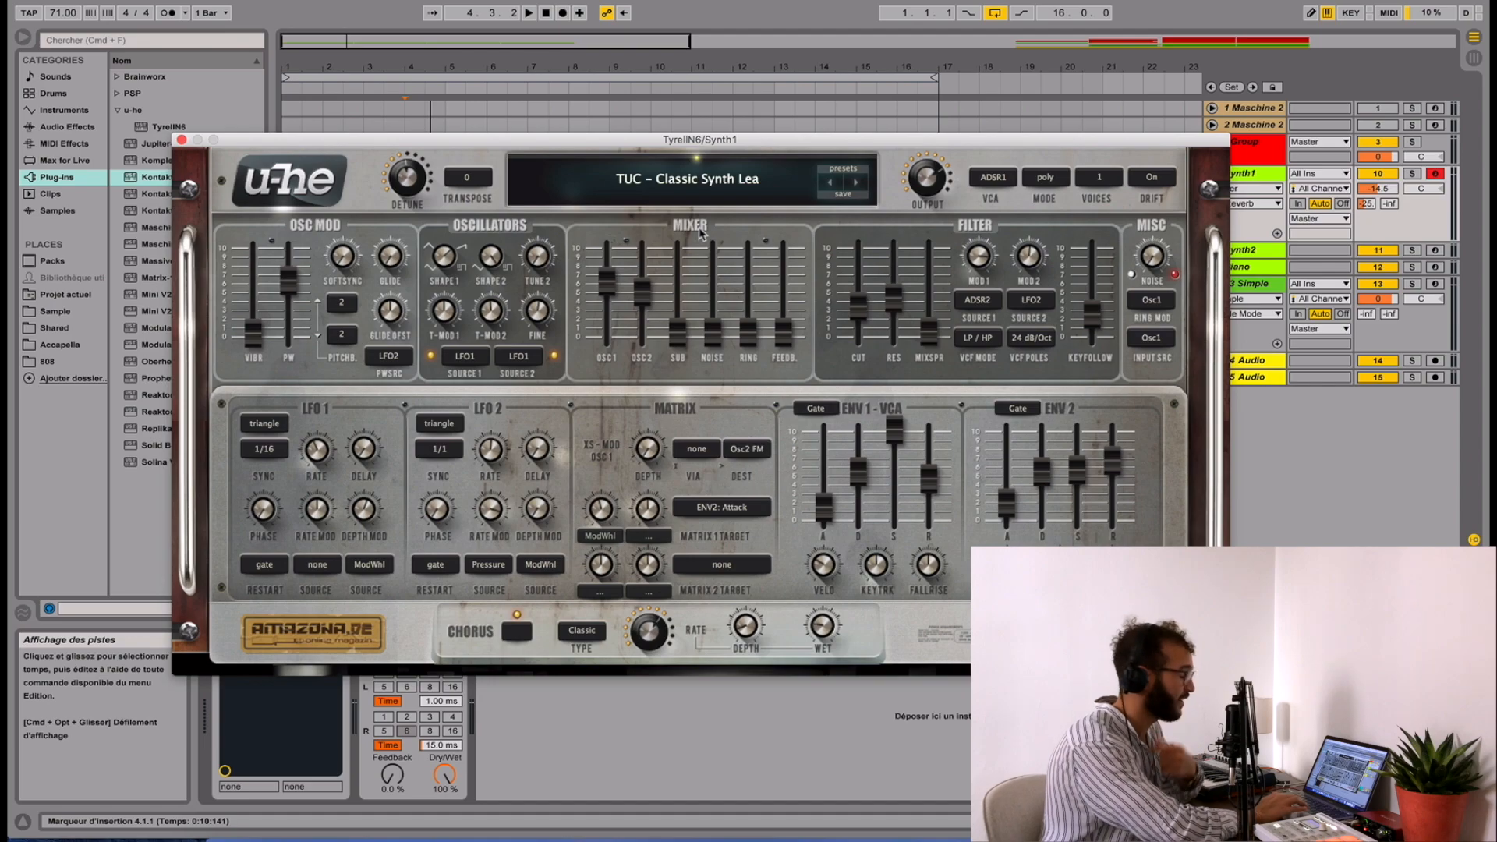
- Examine the list of presets available in the TyrellN6 synthesizer
click(709, 184)
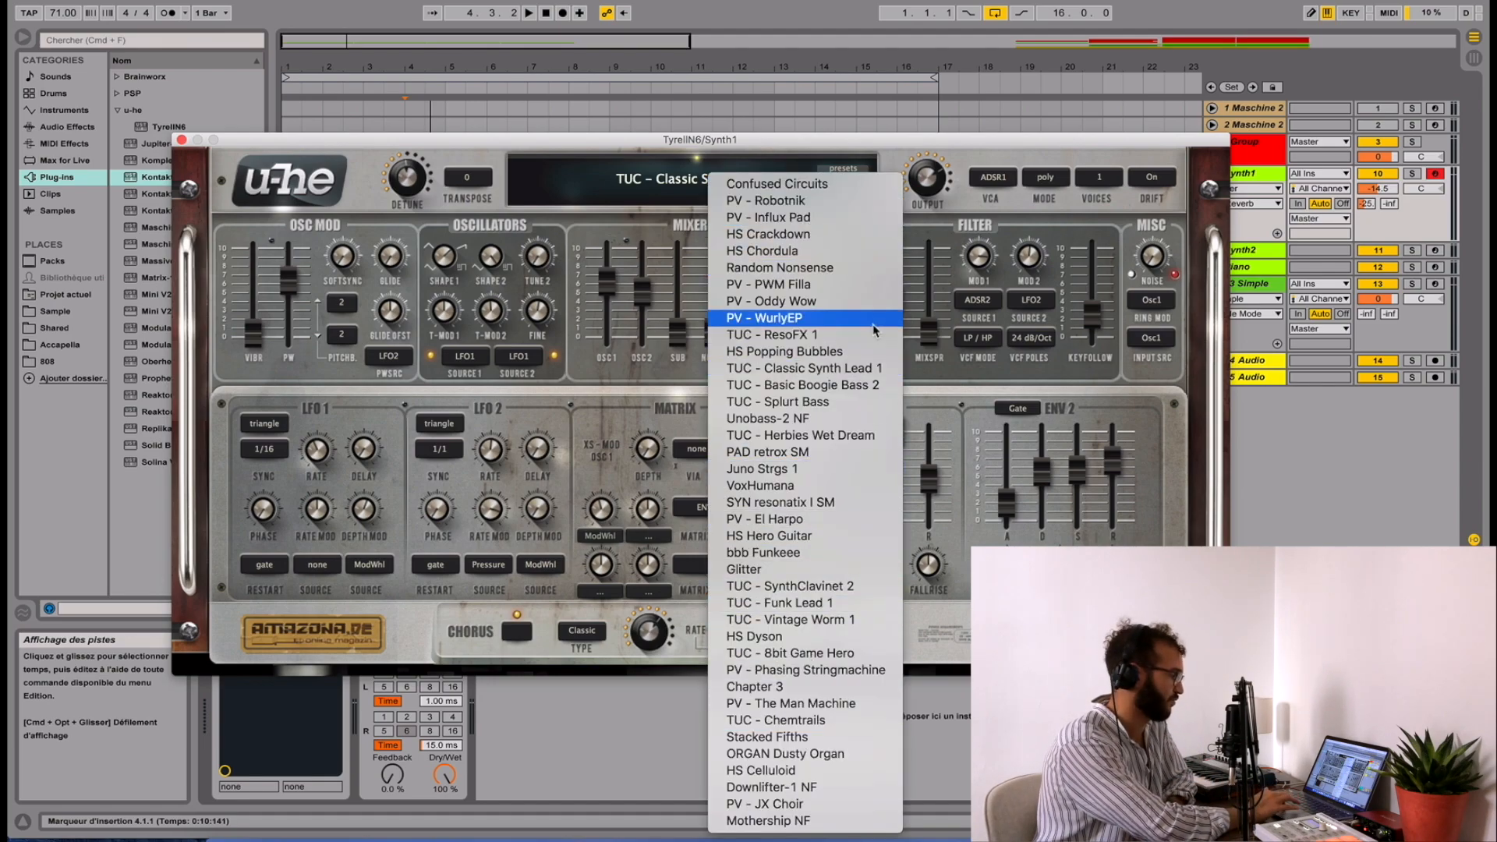
click(1009, 148)
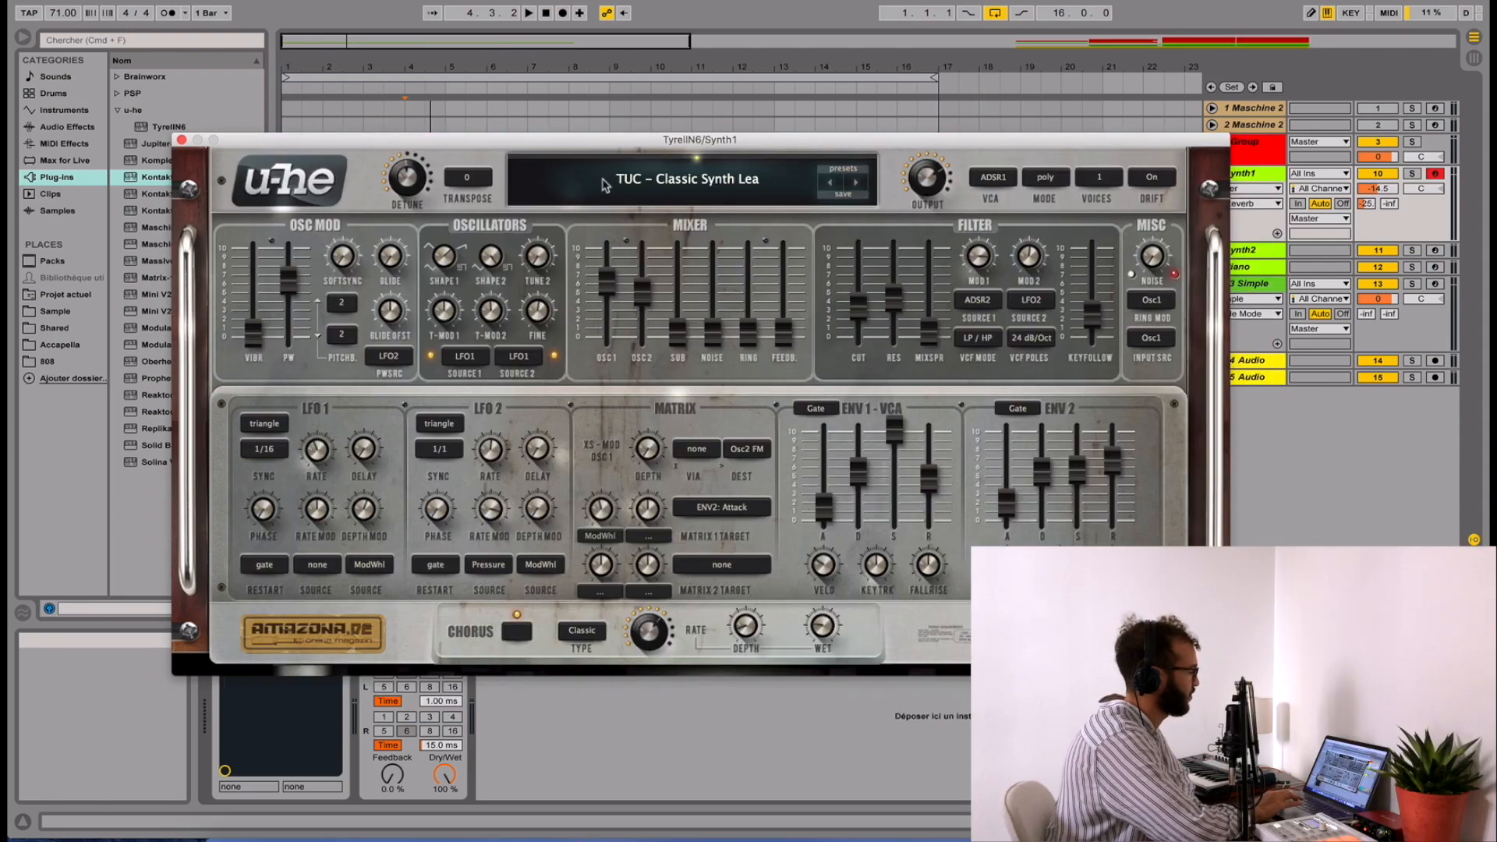
click(605, 185)
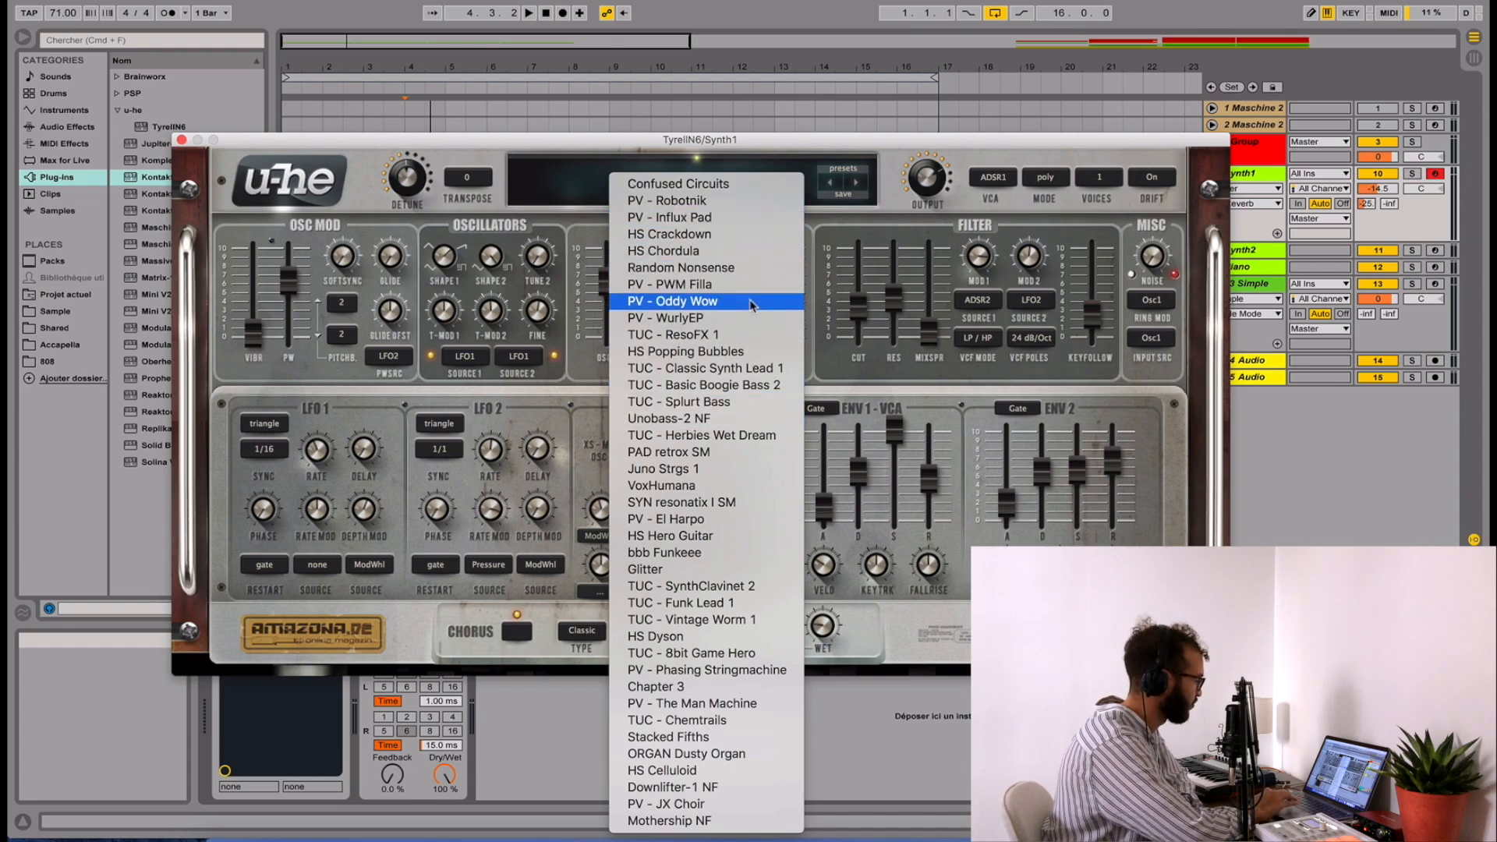
click(897, 149)
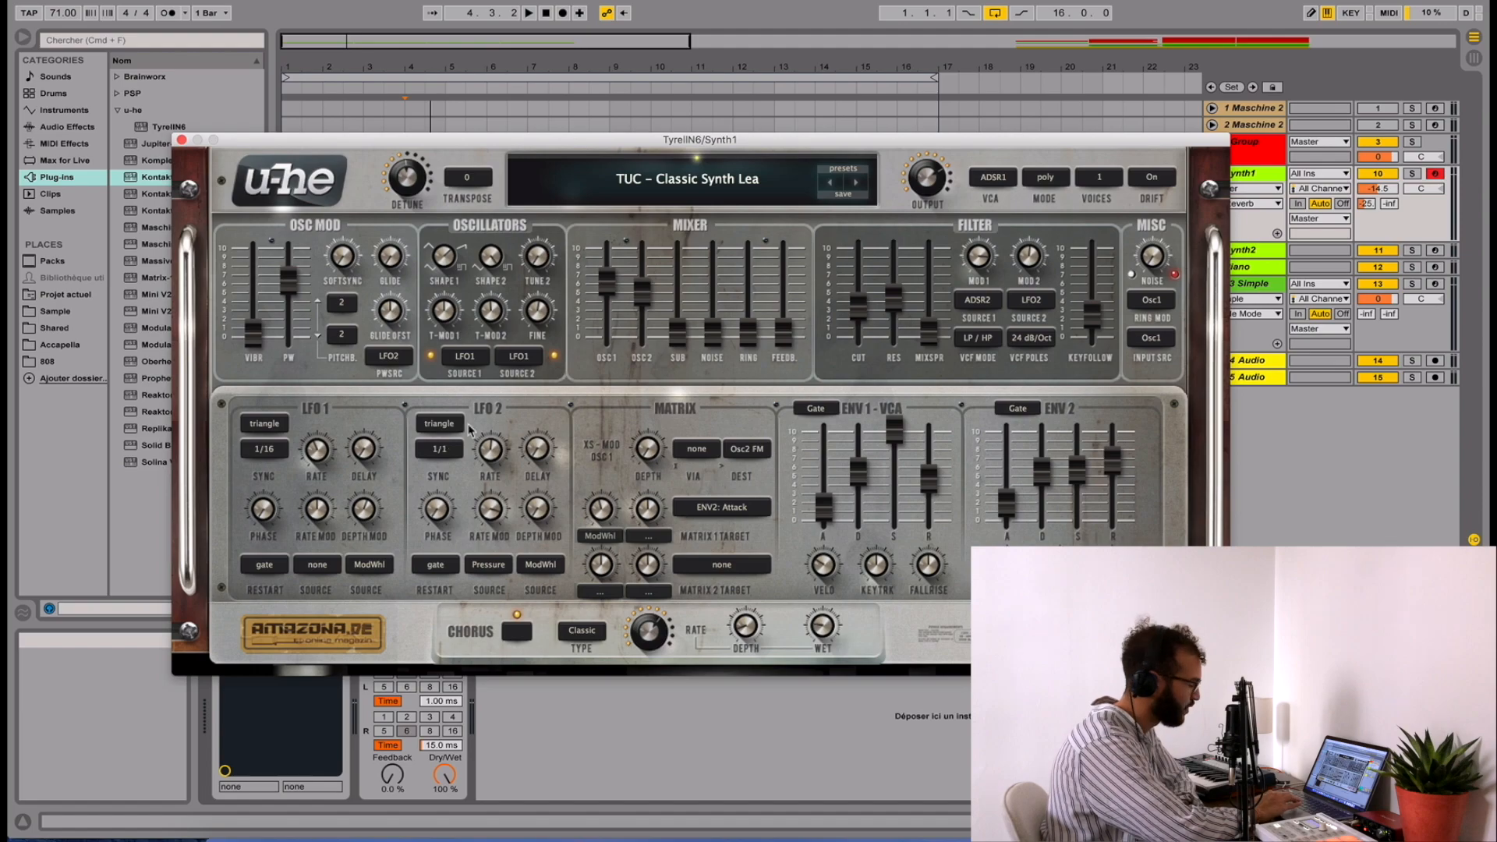
click(1260, 175)
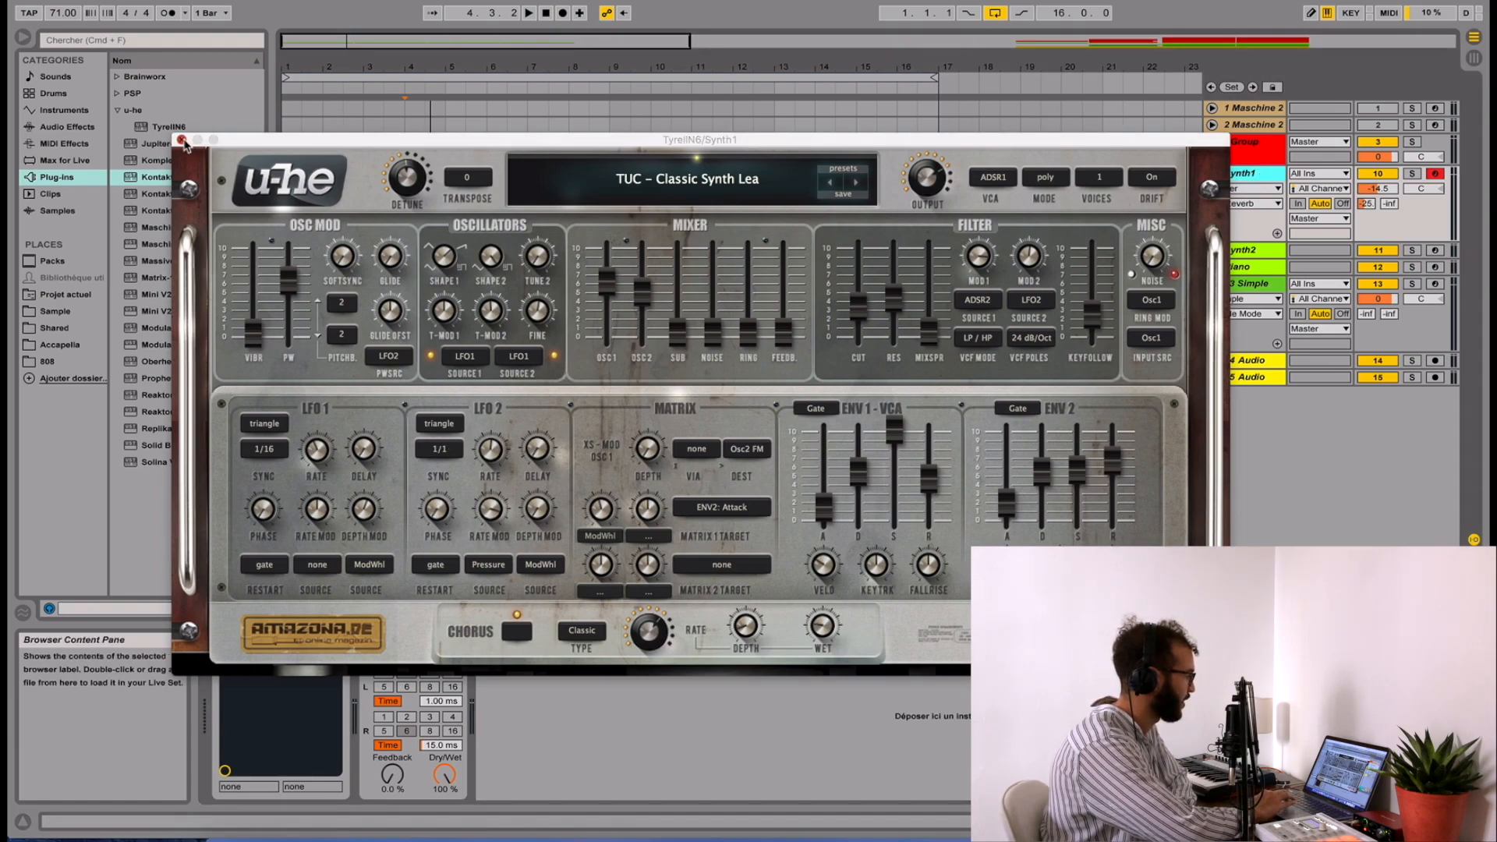
click(711, 181)
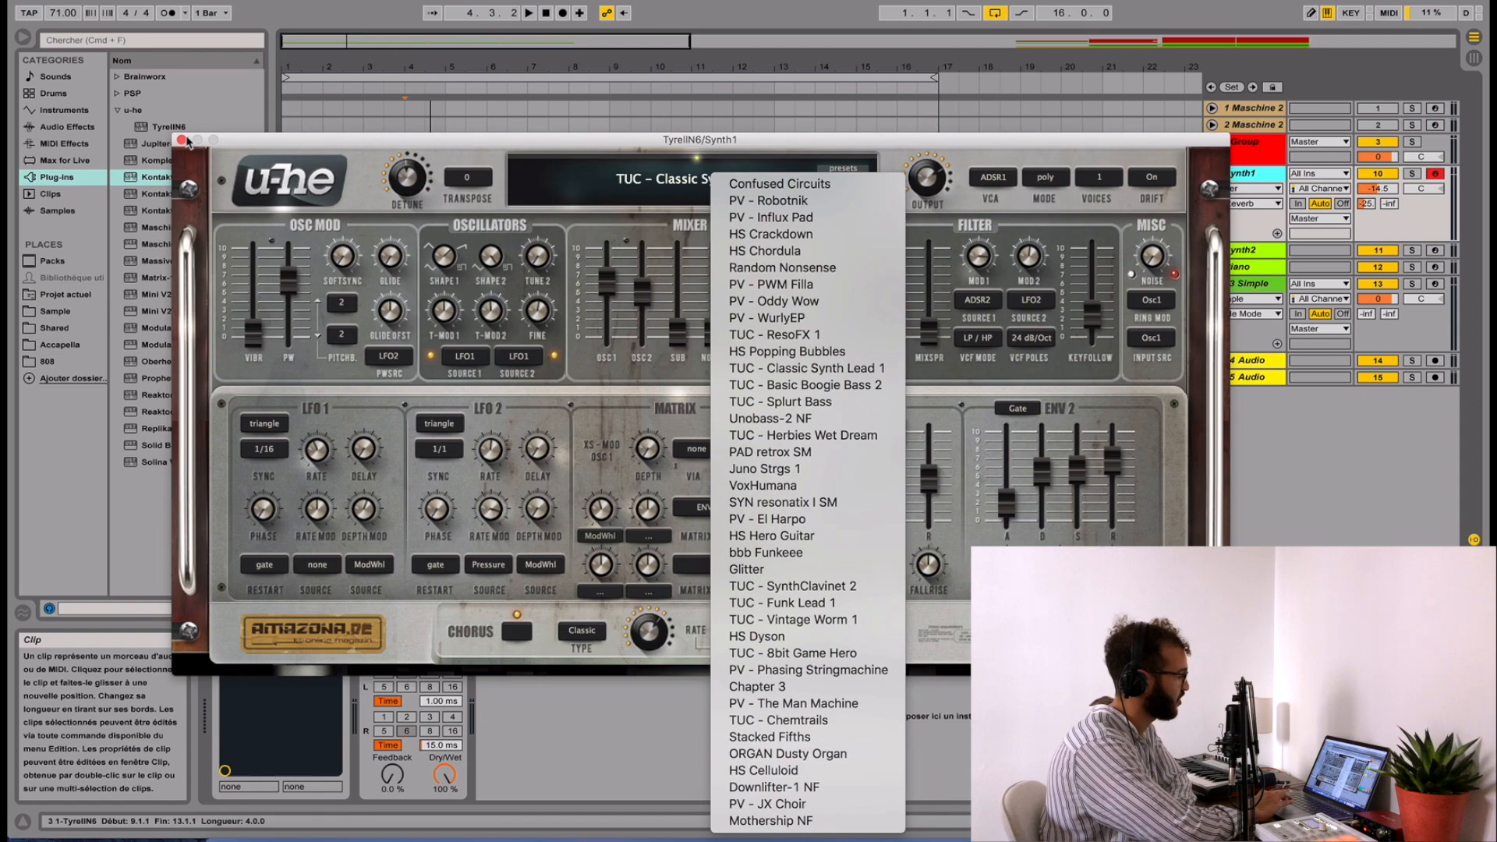
click(1267, 177)
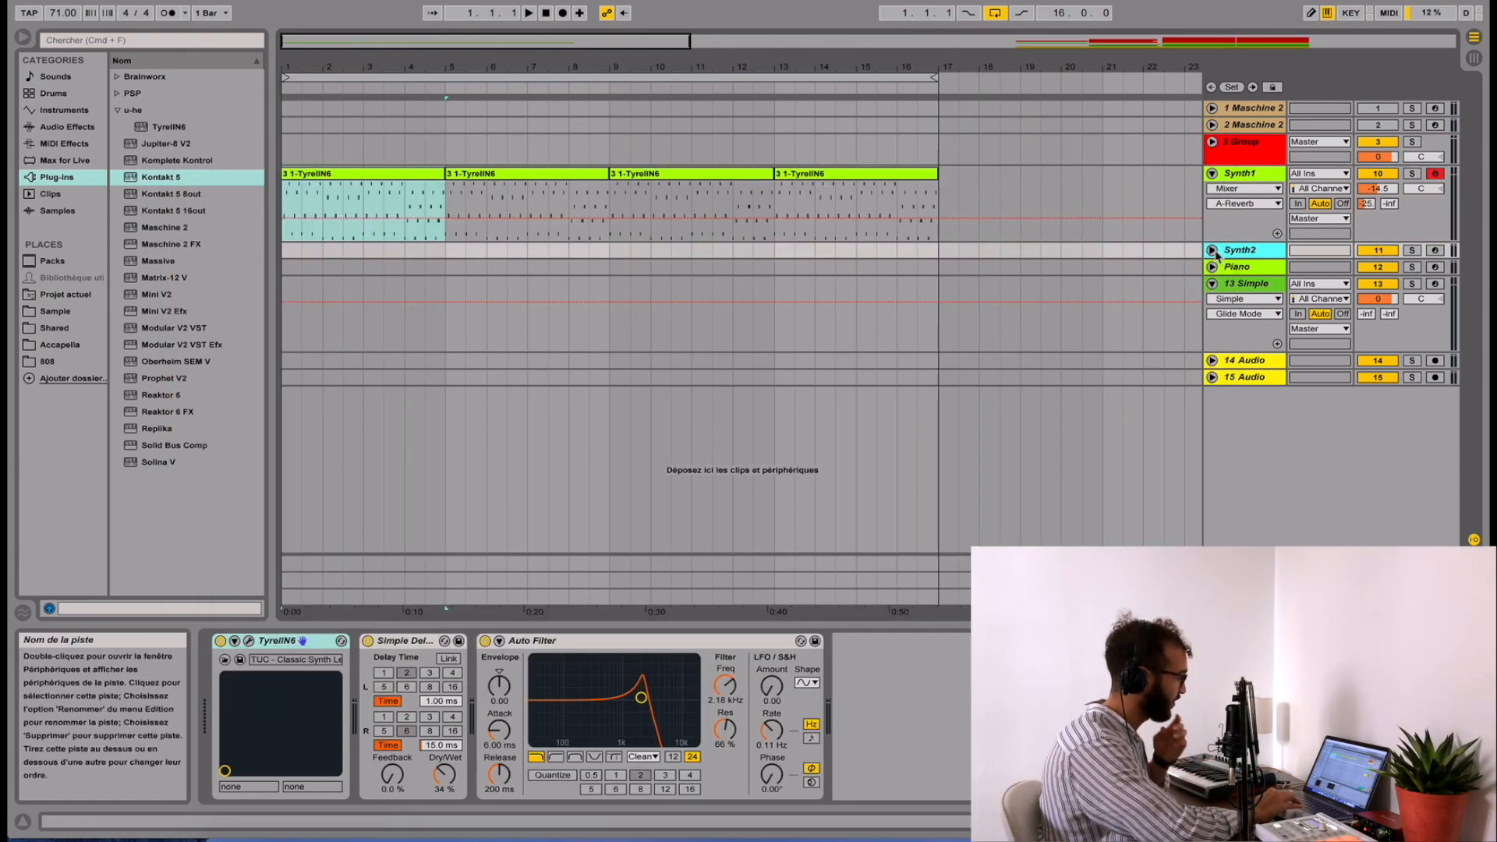
- Copy the first Synth1 clip onto the unfolded Synth2 track four times in a row, starting at bar 1
click(1212, 251)
click(410, 177)
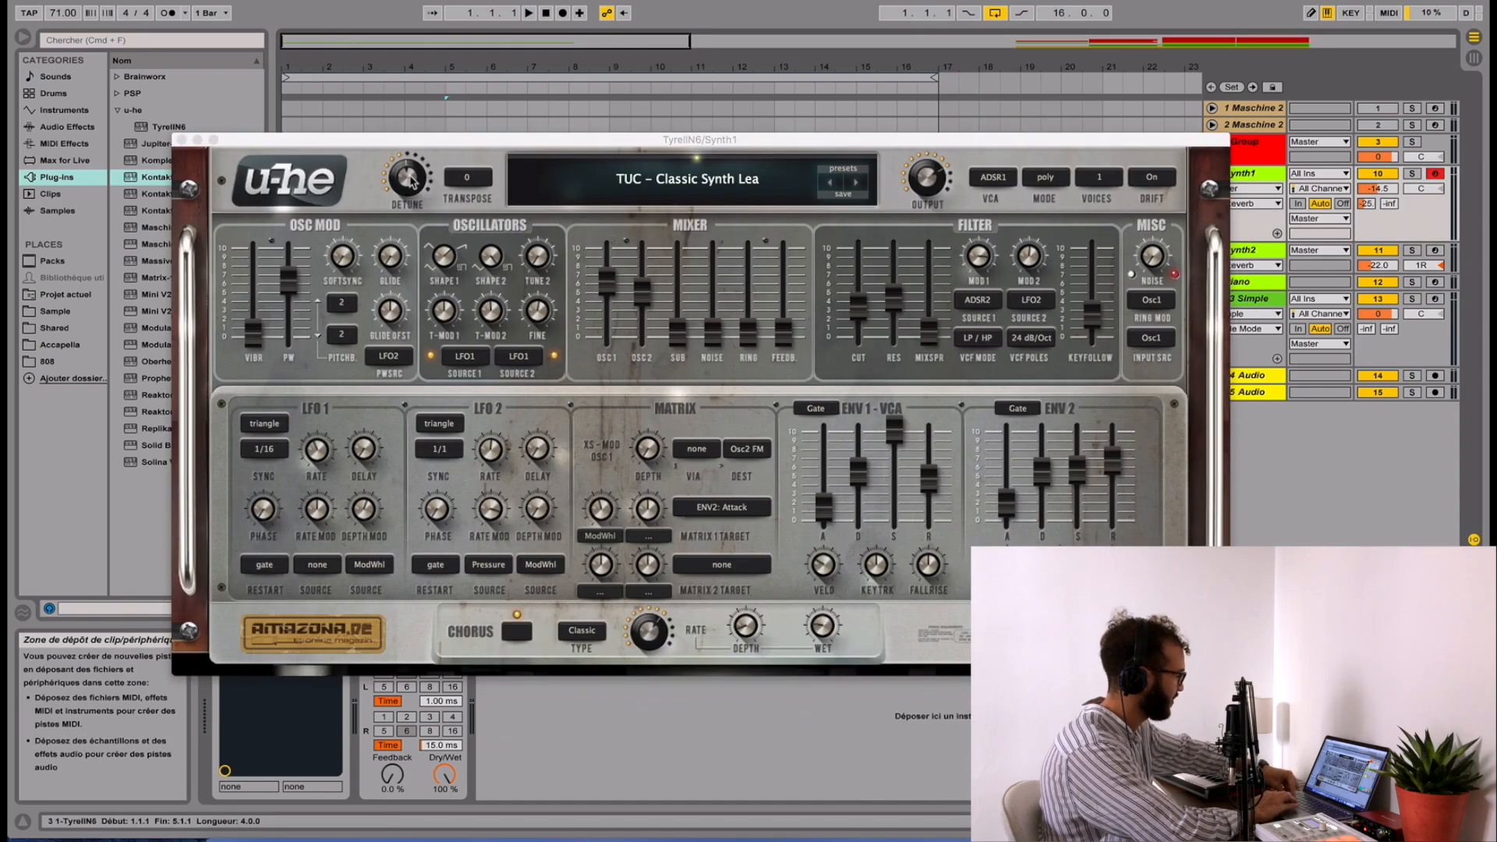
click(182, 140)
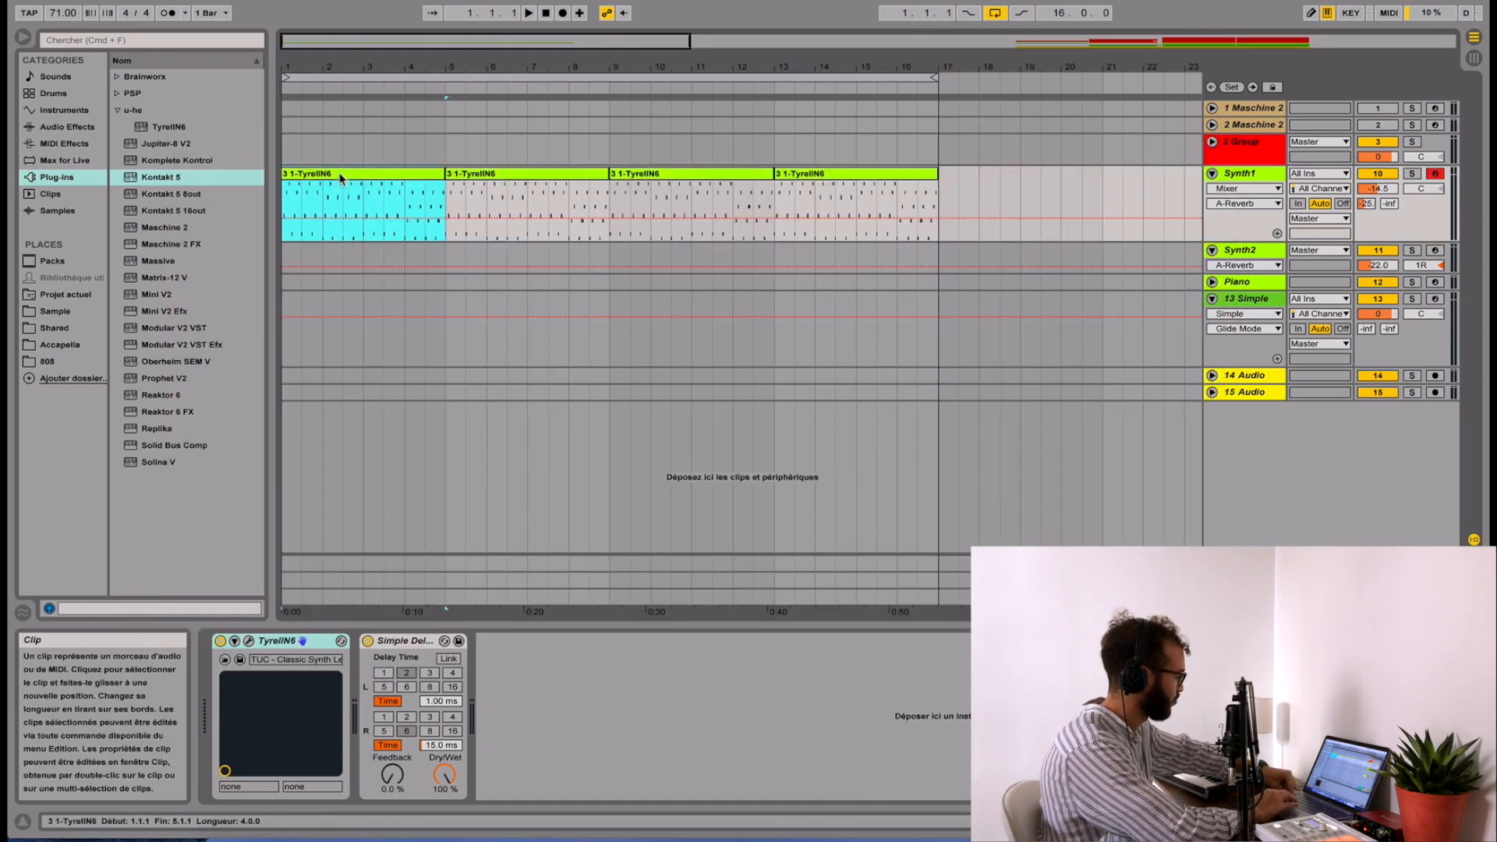
click(284, 252)
key(super+v)
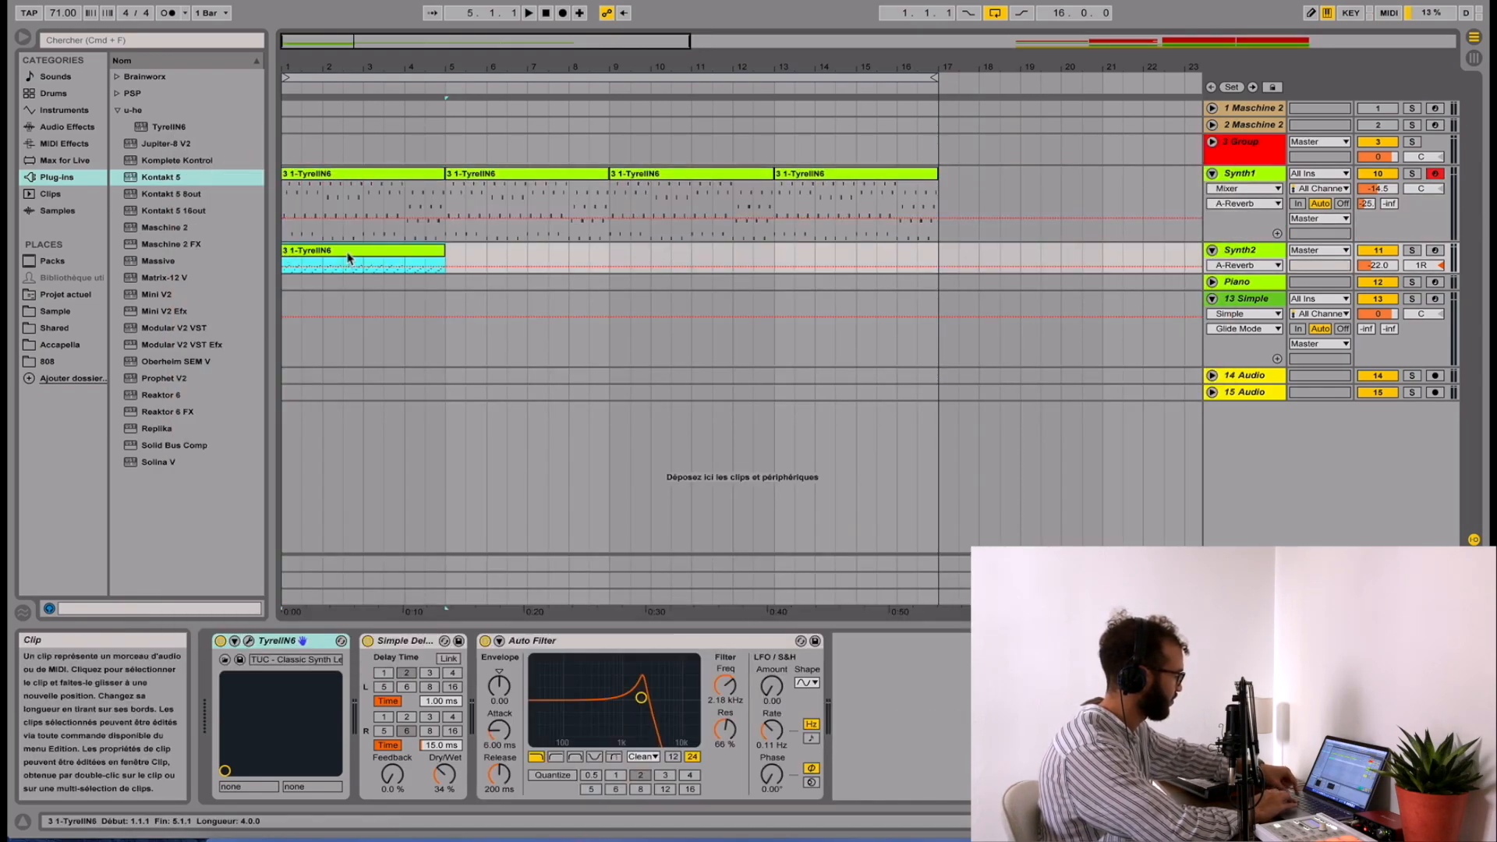
key(super+v)
key(super+v)
key(super+v)
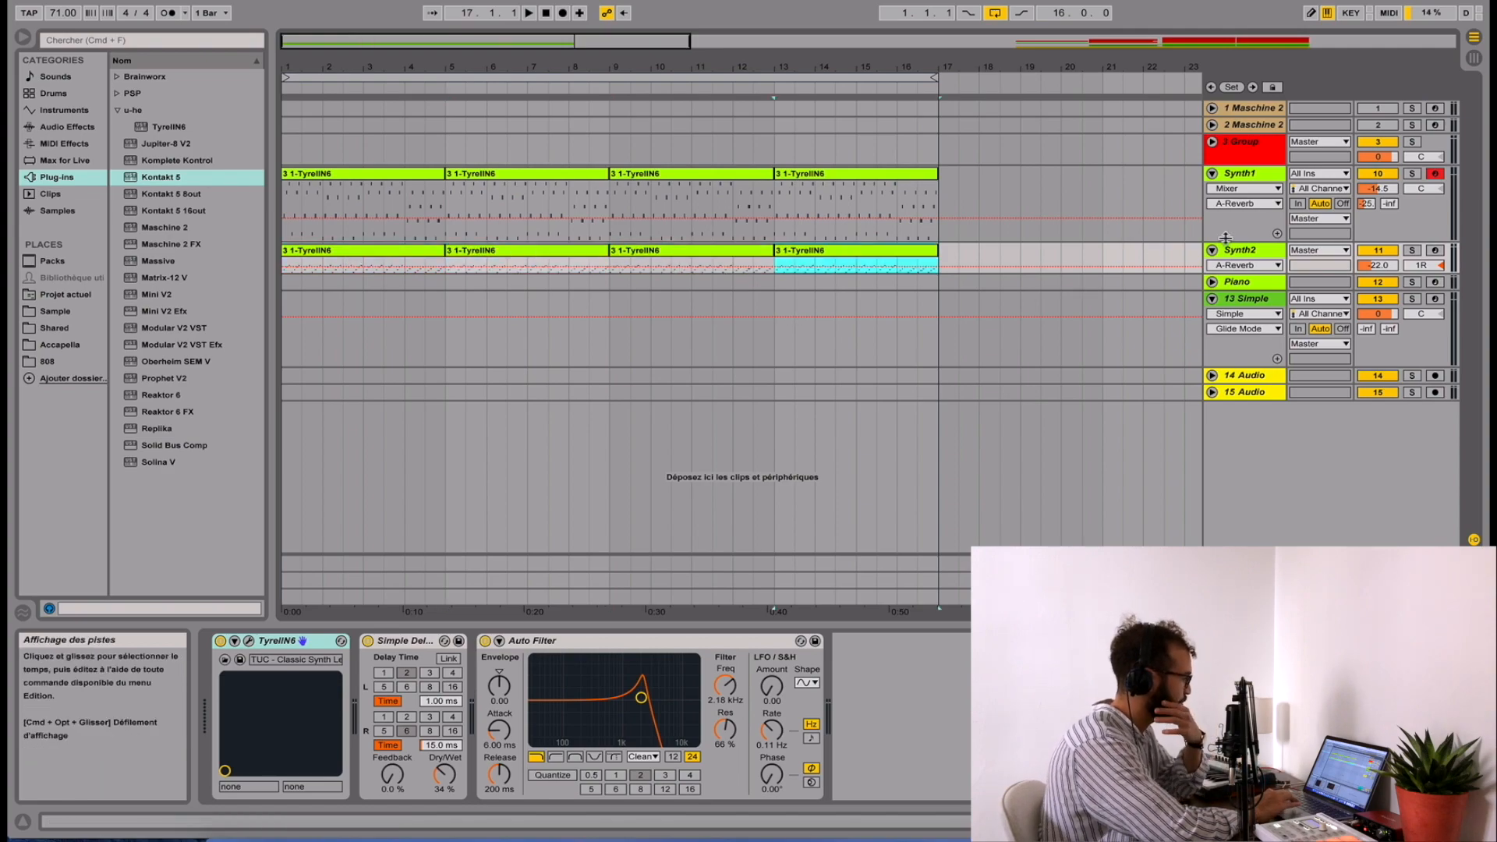
- Enlarge the Synth2 track and transpose all notes of its first clip up one octave
click(1213, 252)
click(1213, 252)
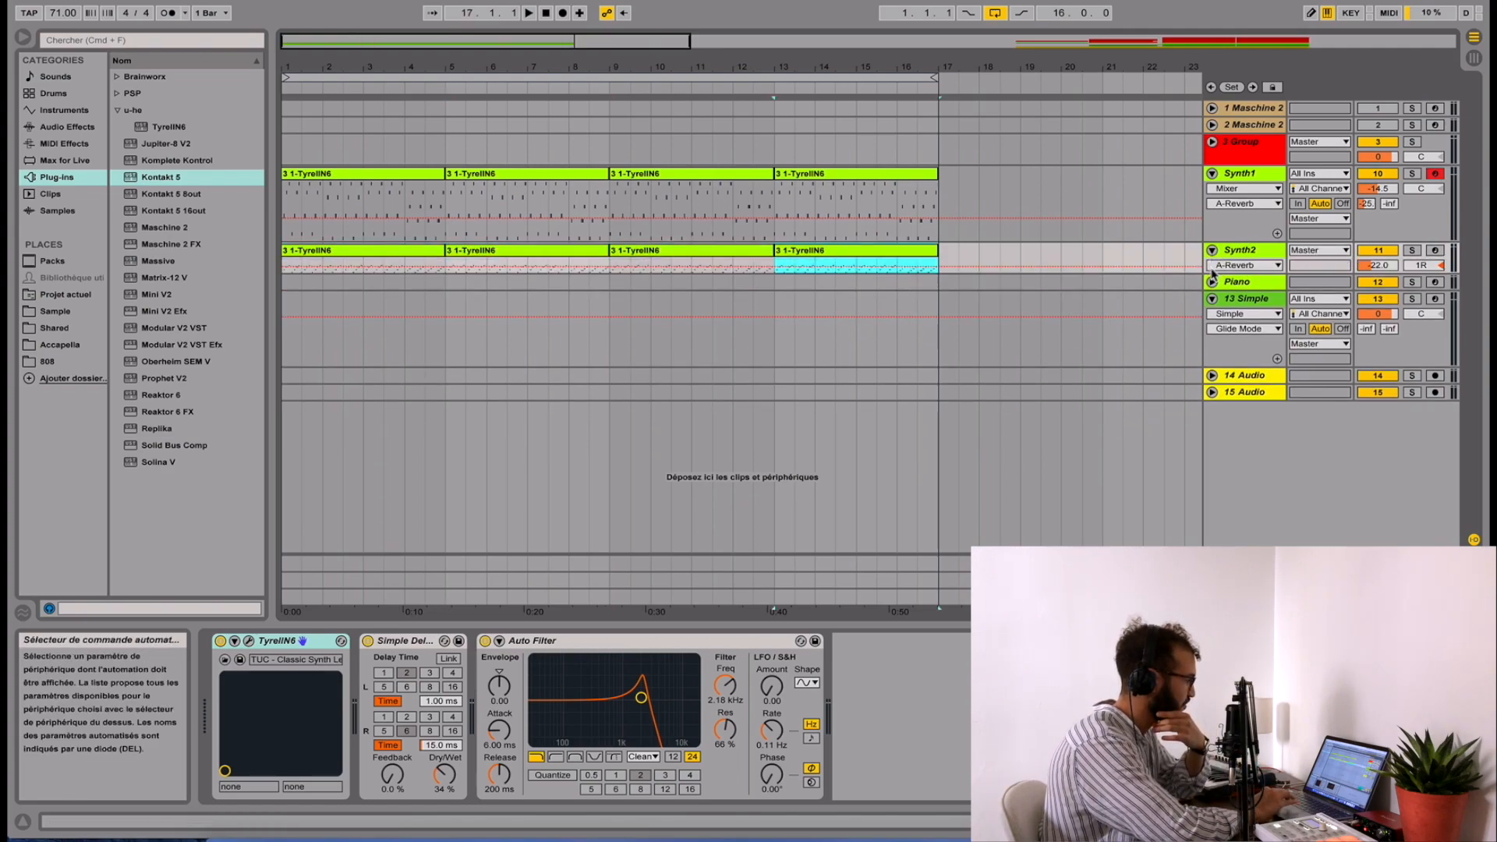
drag(1207, 297, 1207, 349)
double_click(411, 253)
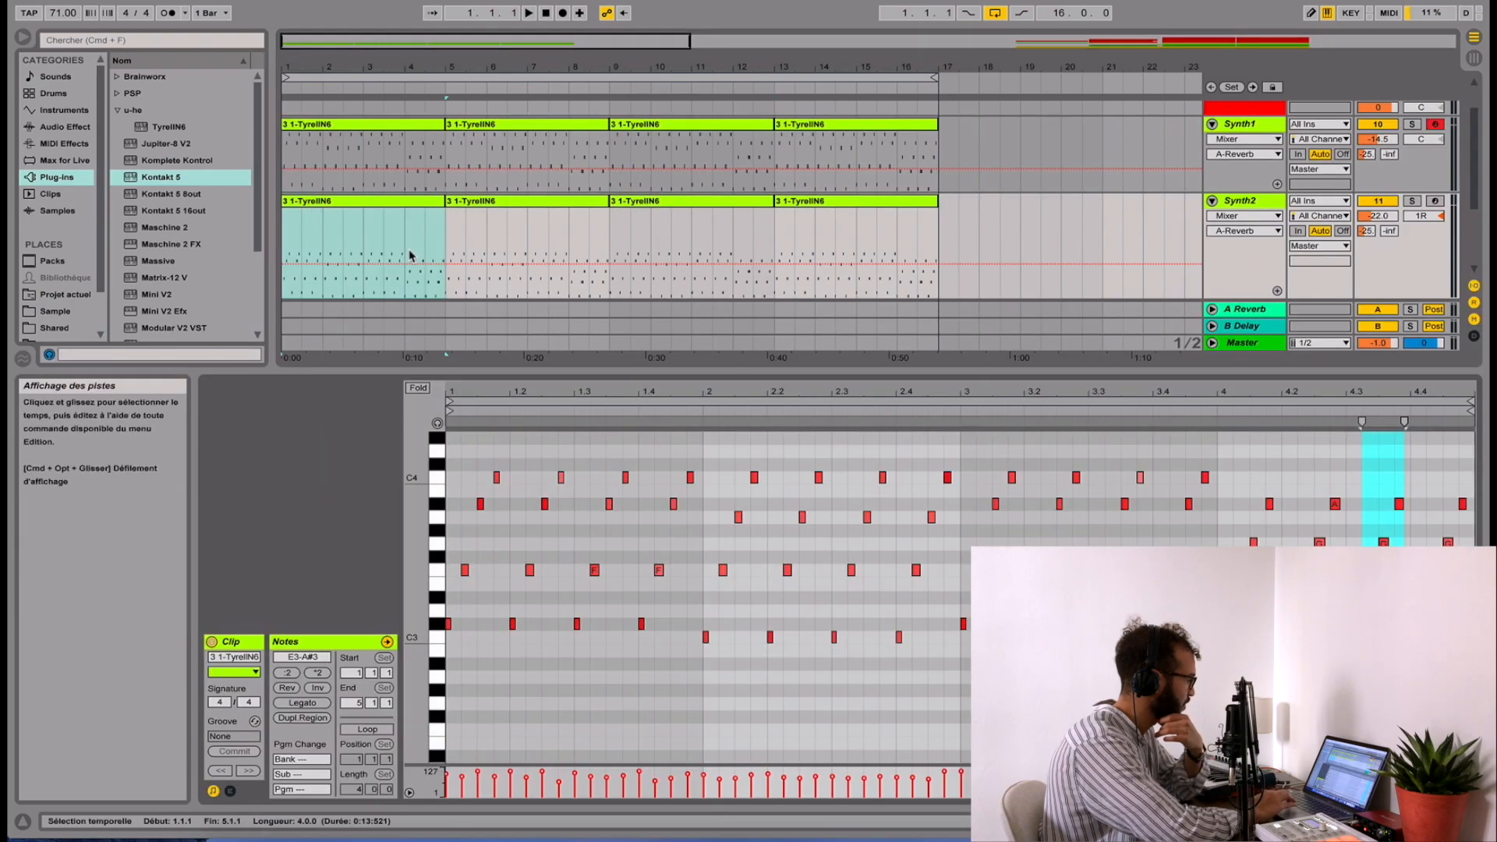
key(super+a)
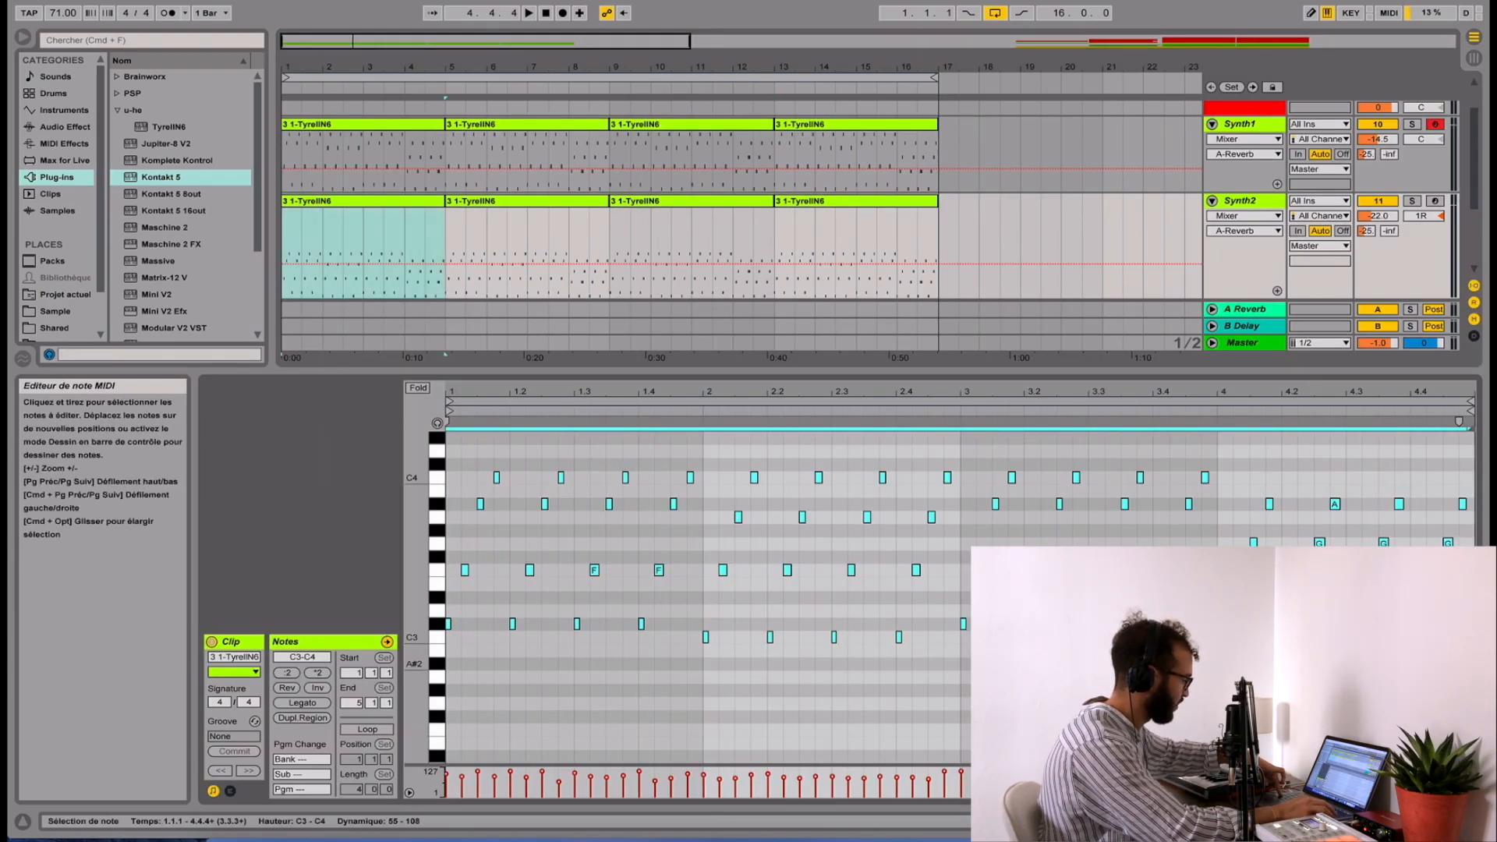
key(shift+Up)
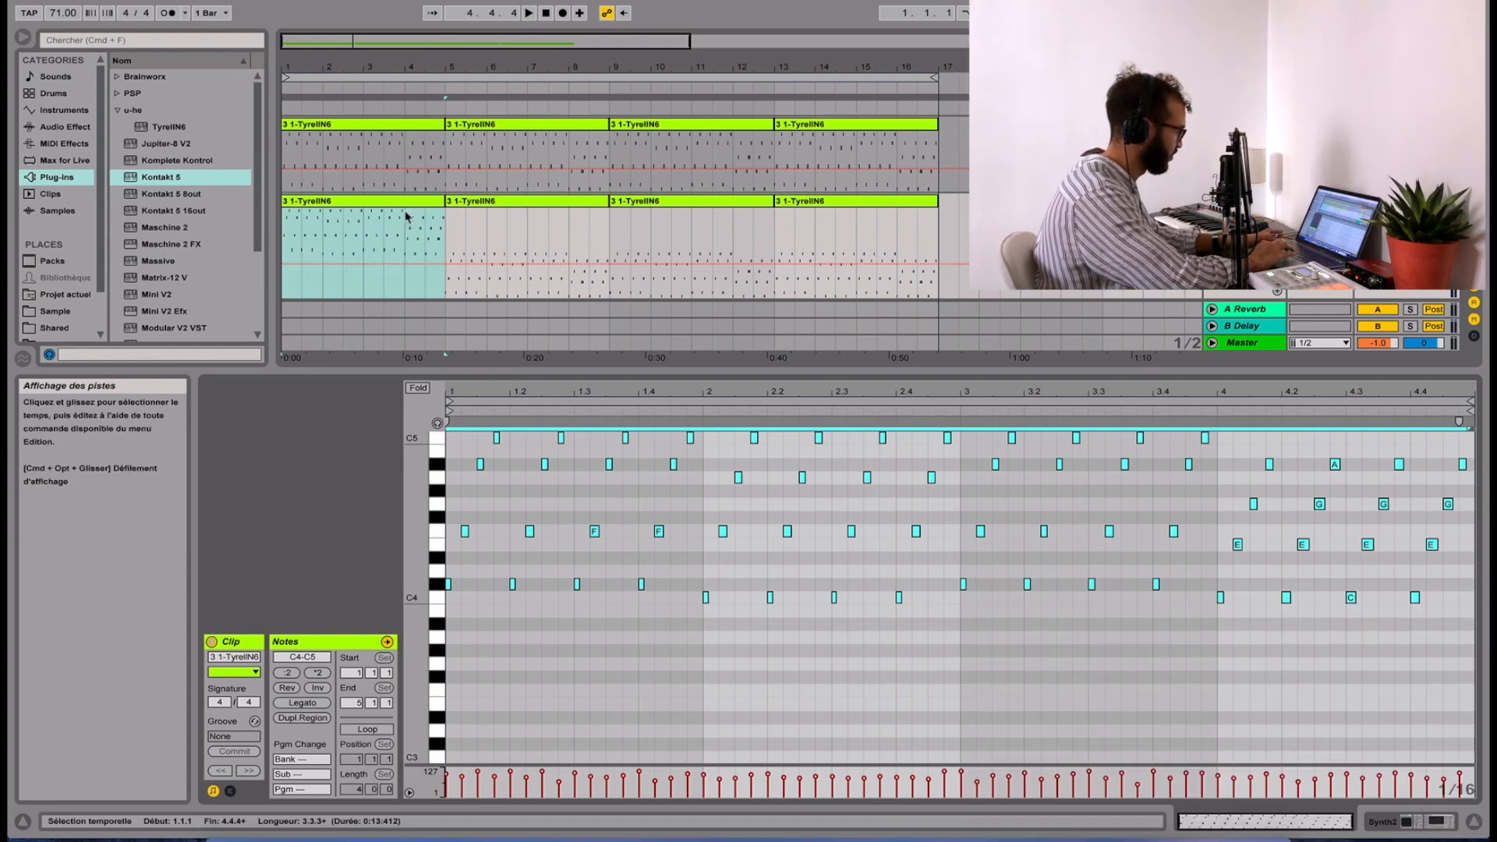
- Play the arrangement and switch off the Auto Filter and Simple Delay devices on the Synth2 track
key(shift+Tab)
key(space)
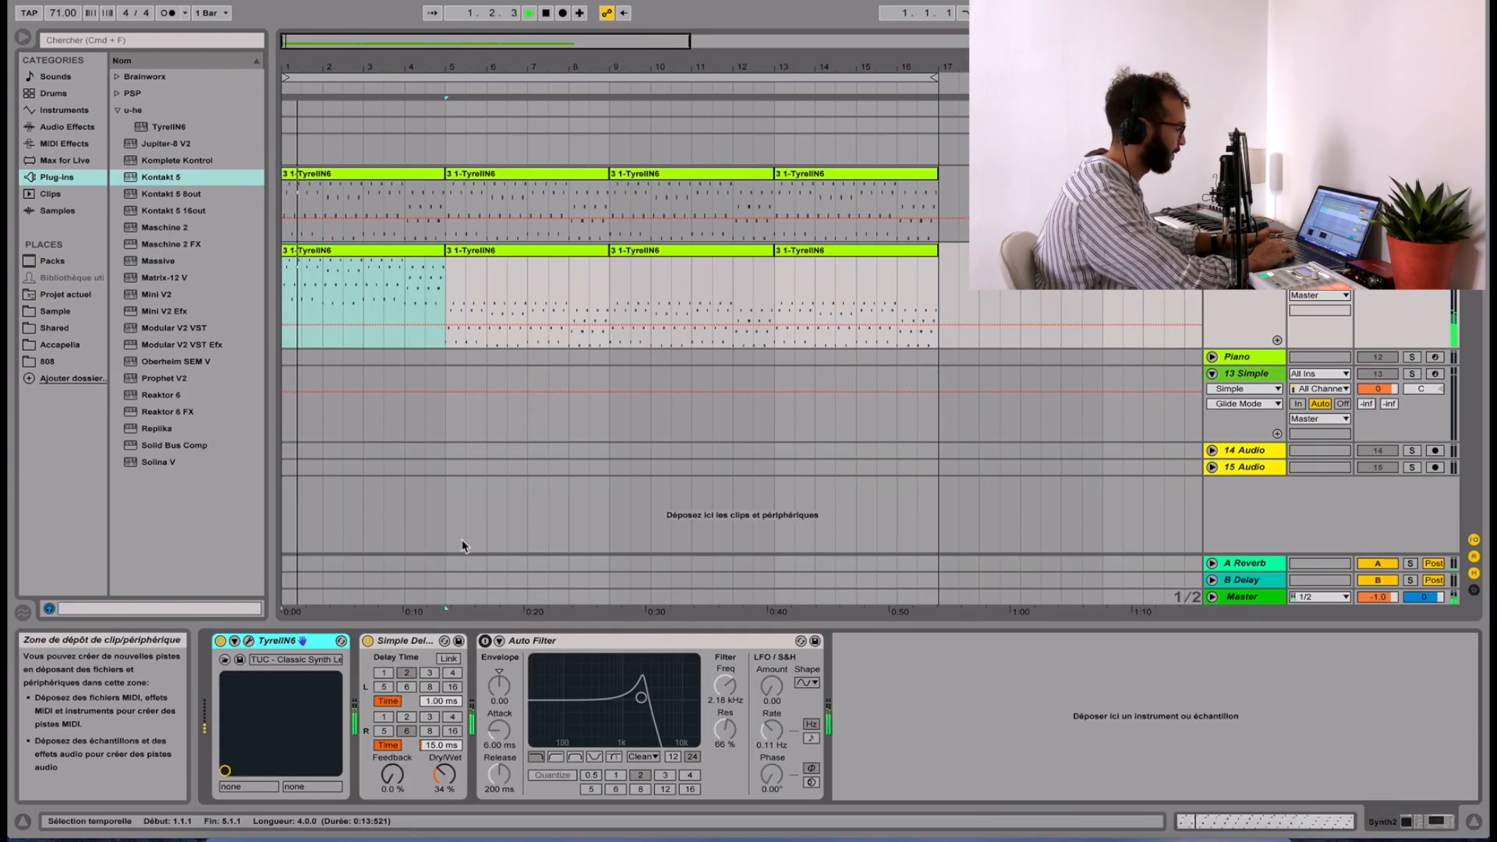
click(368, 641)
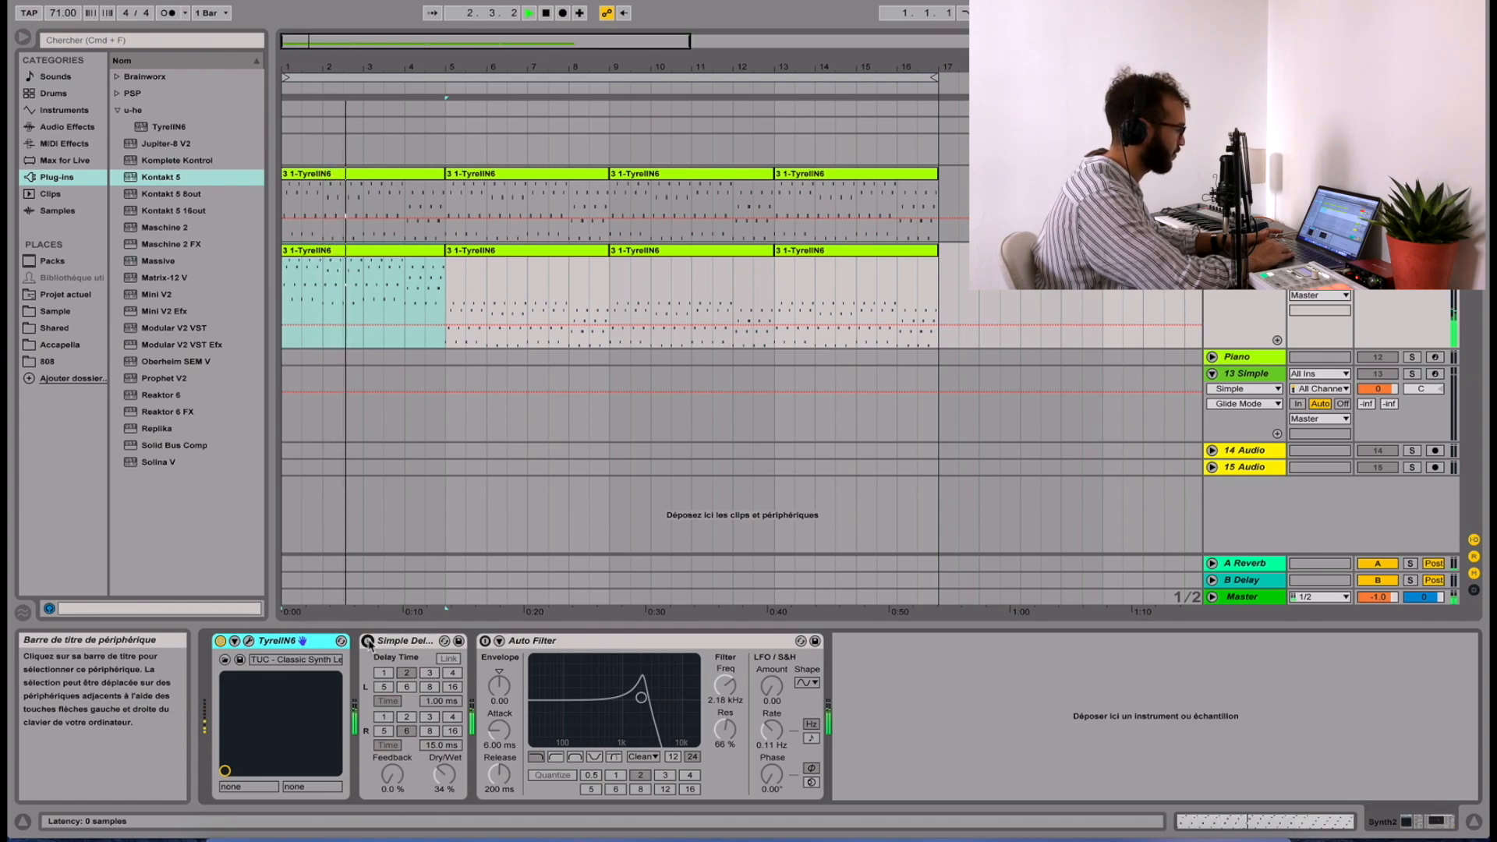
- Shift all notes of the first Synth2 clip slightly later in time, working at a 1/128 grid
double_click(397, 177)
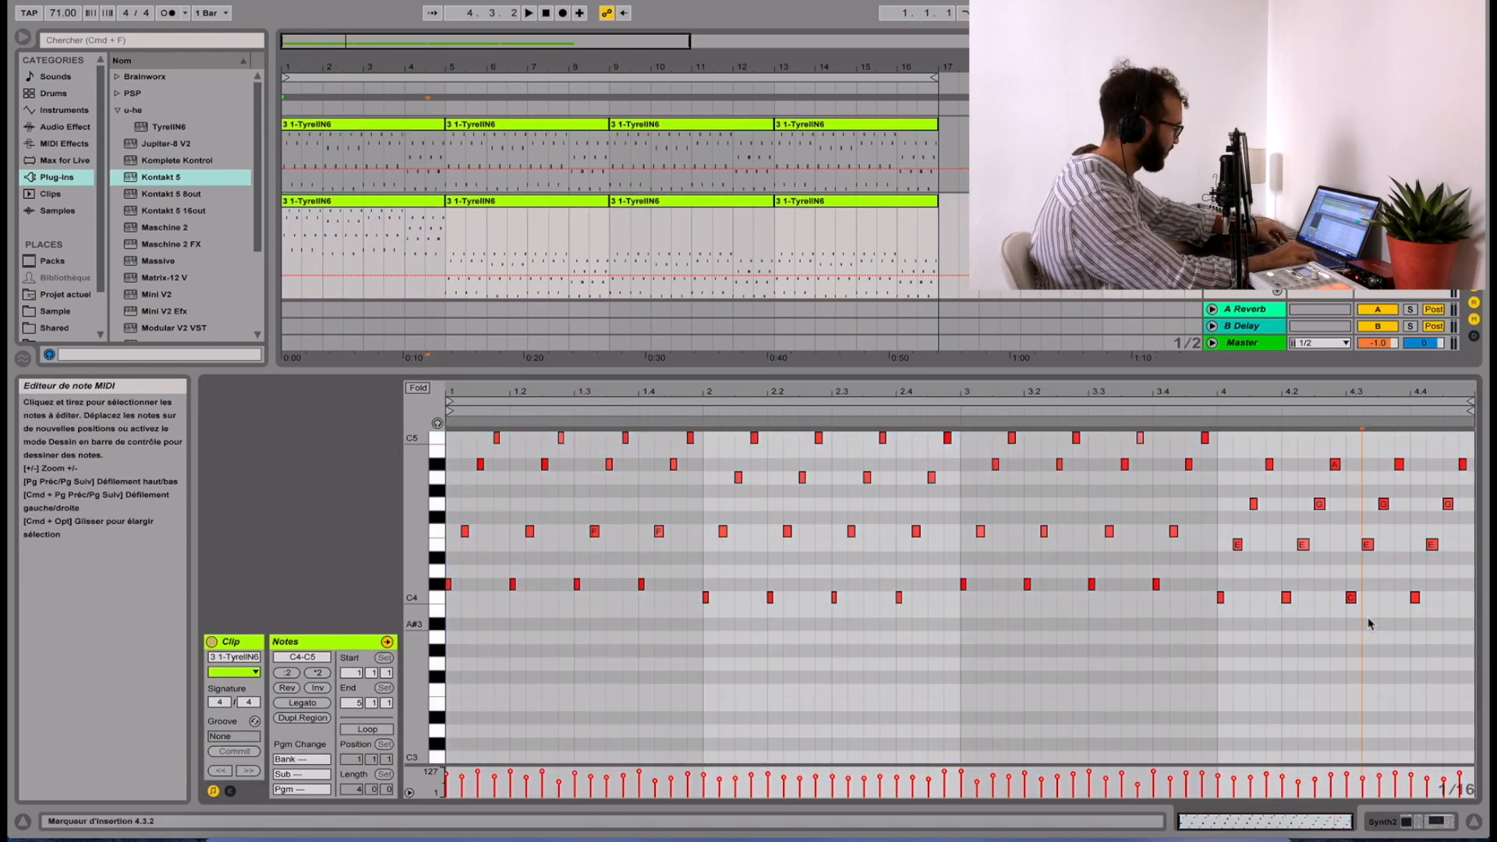
key(ctrl+a)
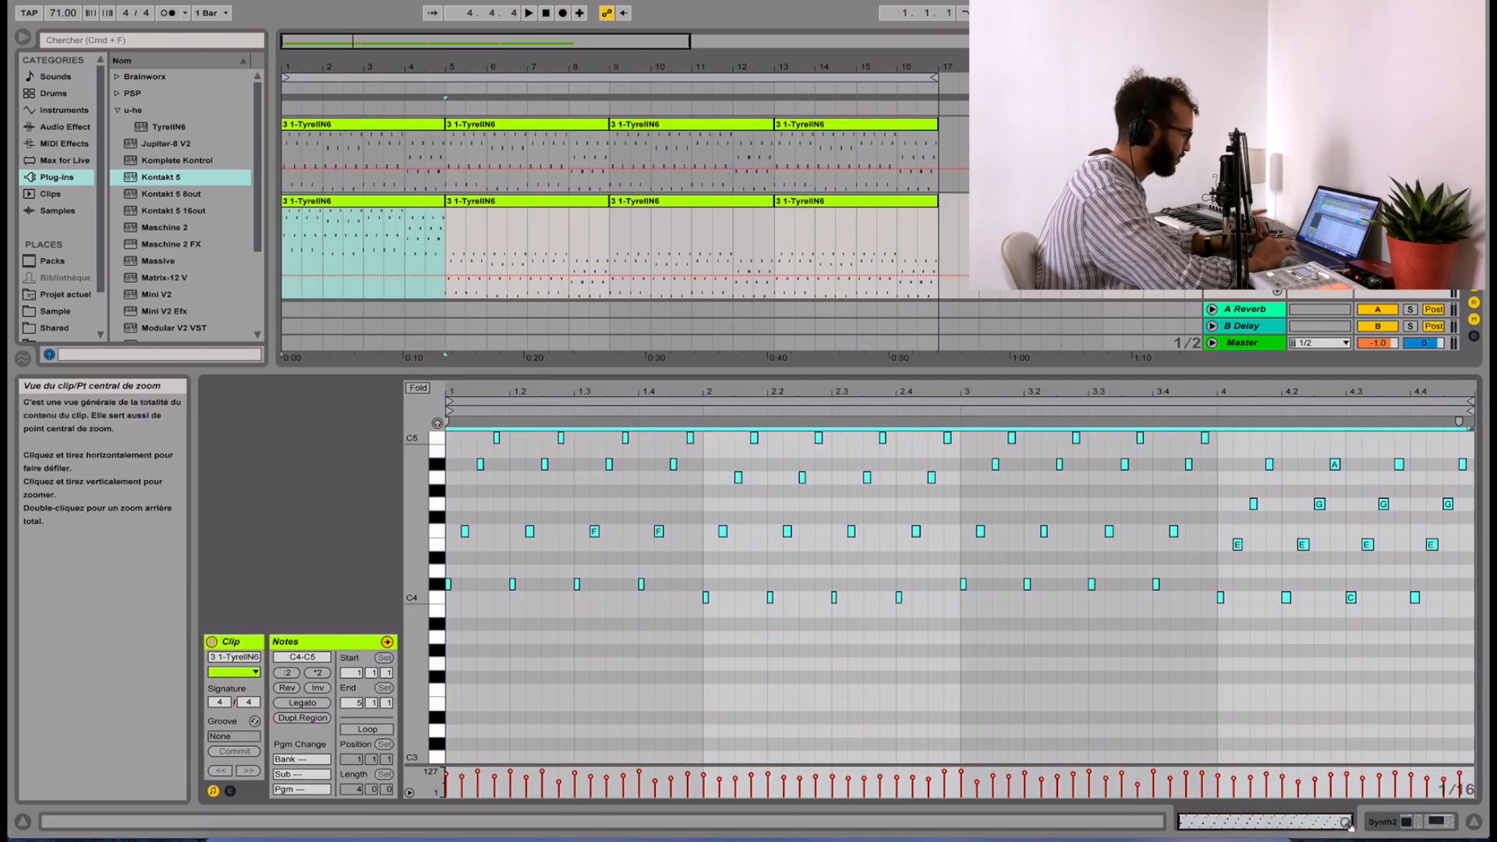
drag(1350, 825, 1199, 825)
drag(455, 587, 460, 587)
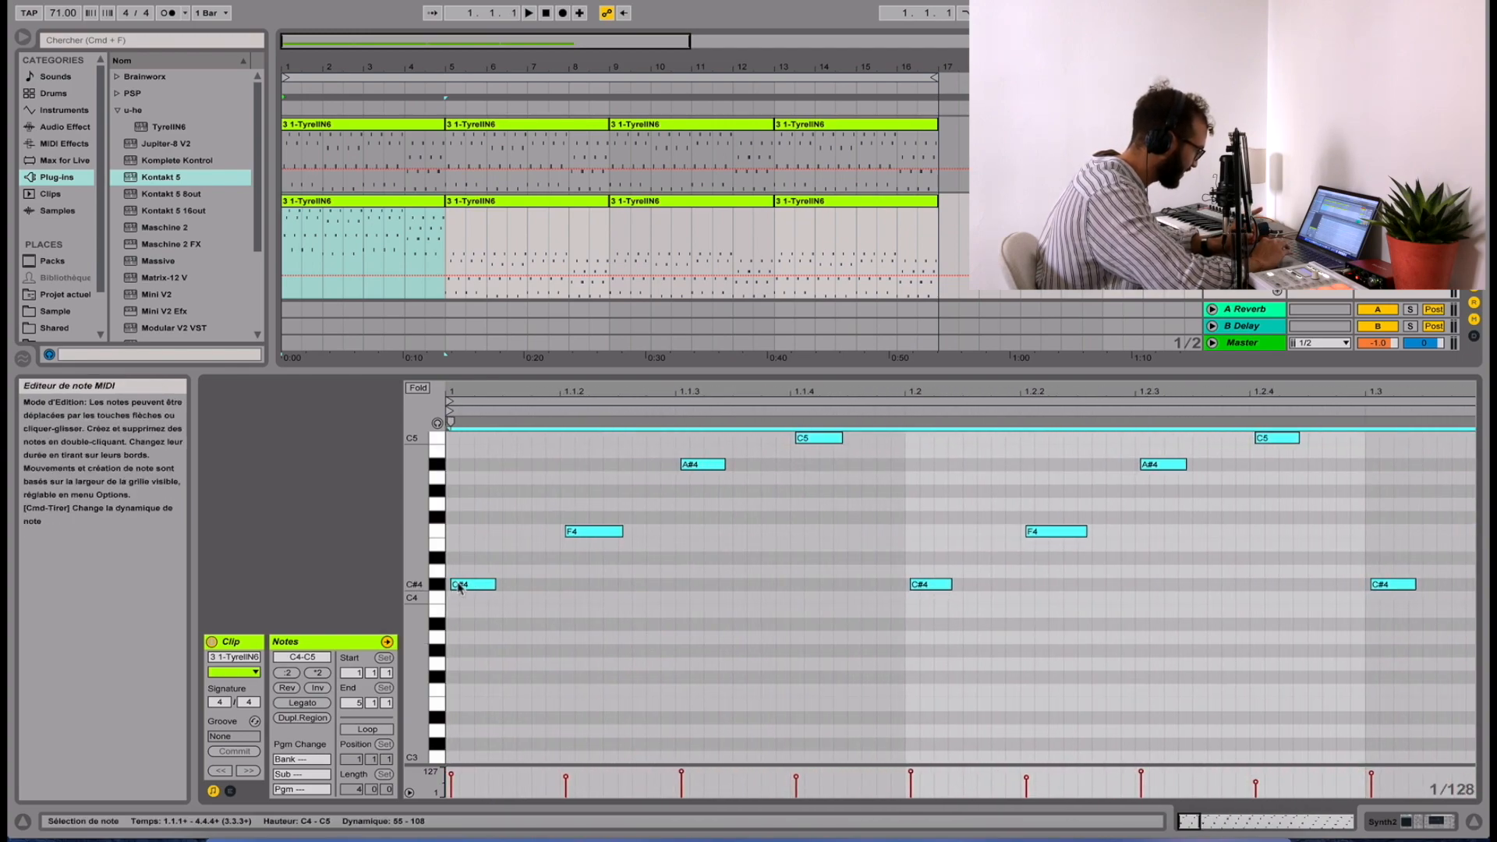
- Display the Synth2 track's panning automation and compare the Synth1 and Synth2 track settings
click(1424, 218)
click(1246, 125)
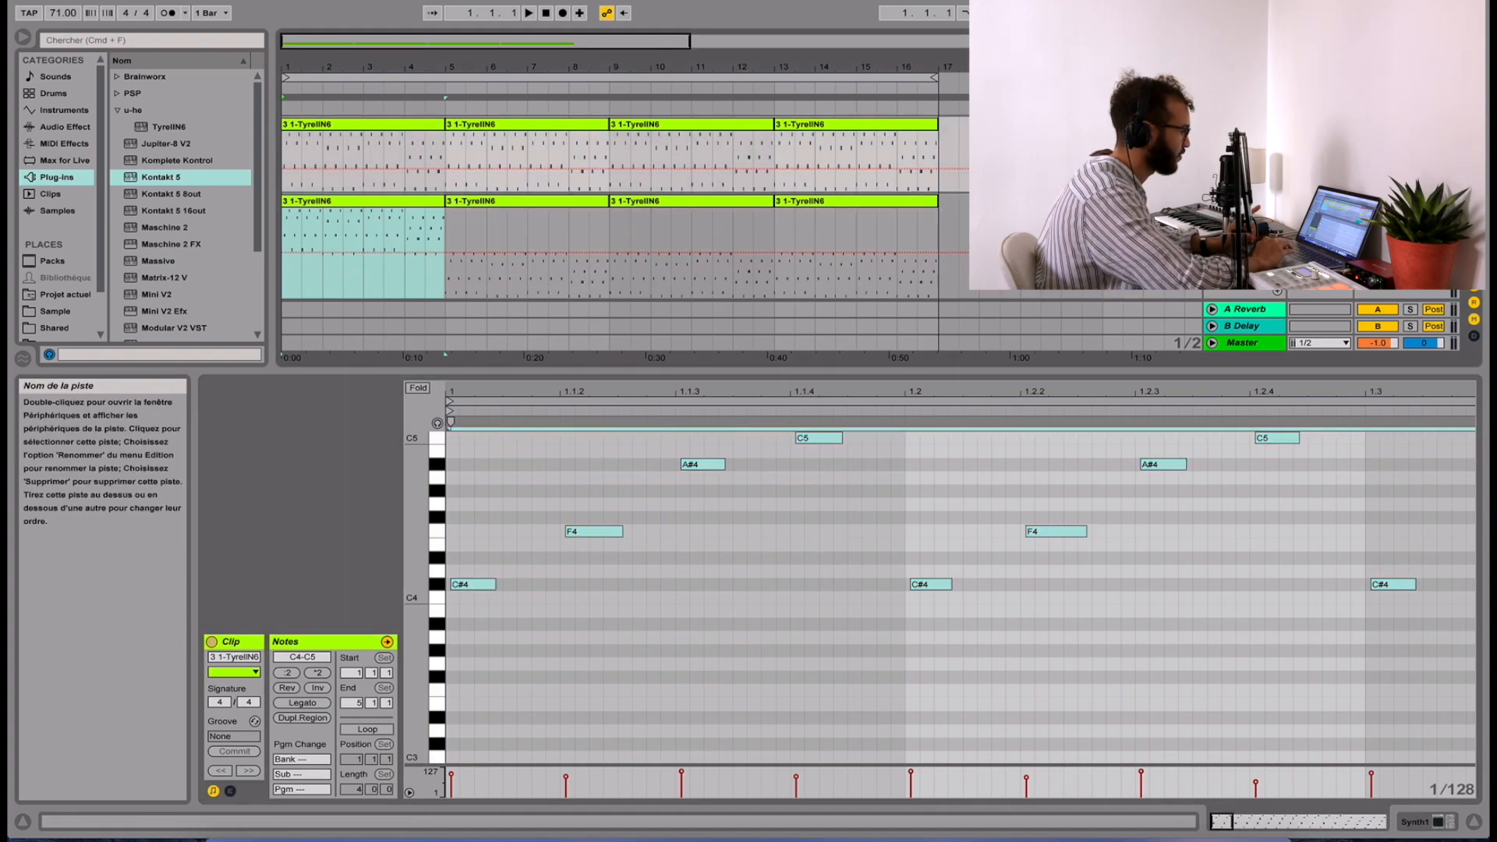
click(1245, 202)
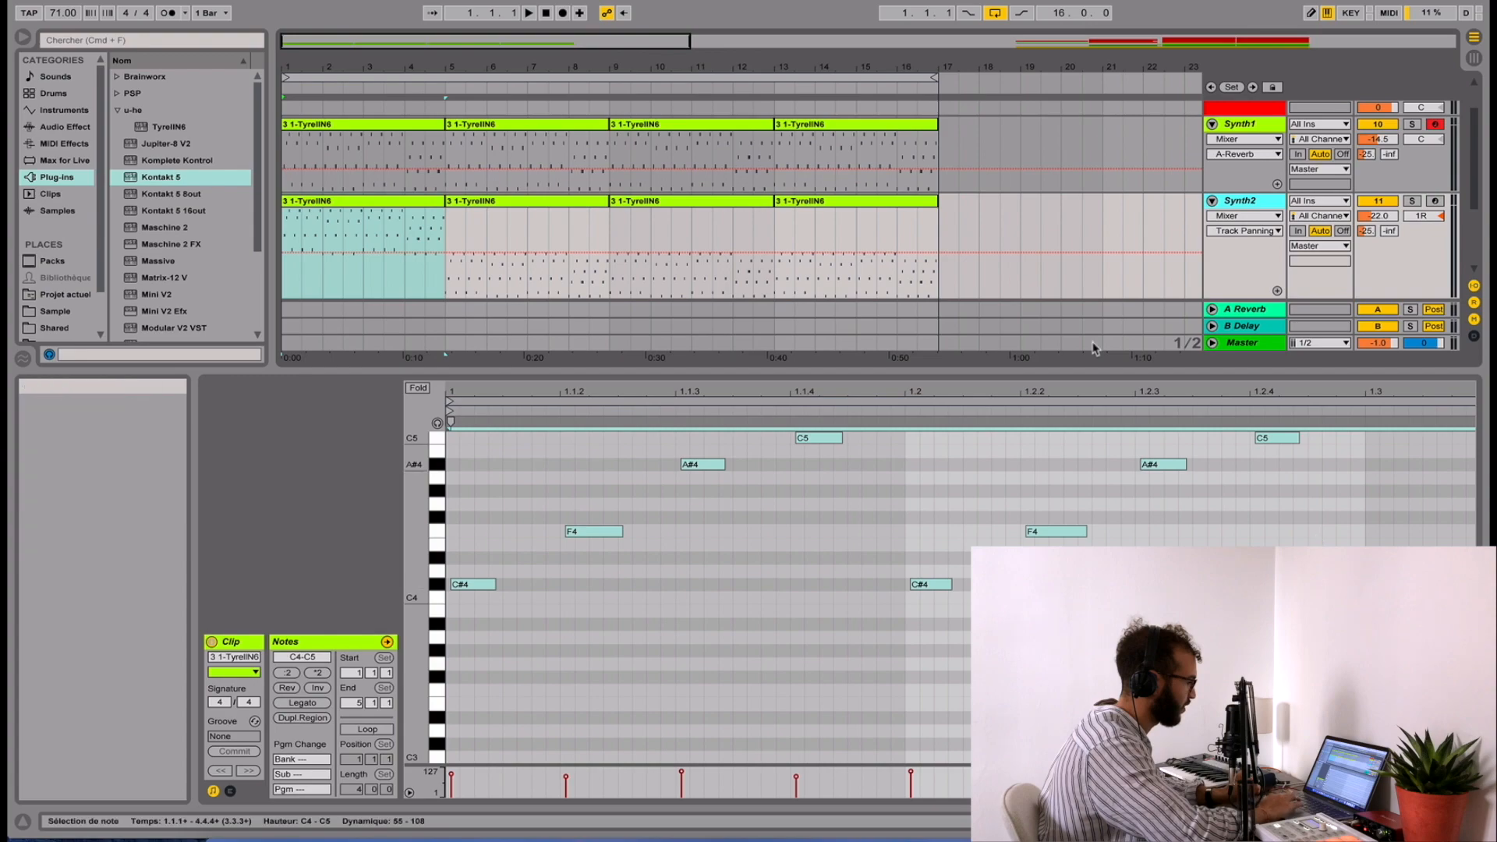
- Collapse the Synth2 track and set its mixer volume to -20.0 dB while the arrangement plays
click(1212, 201)
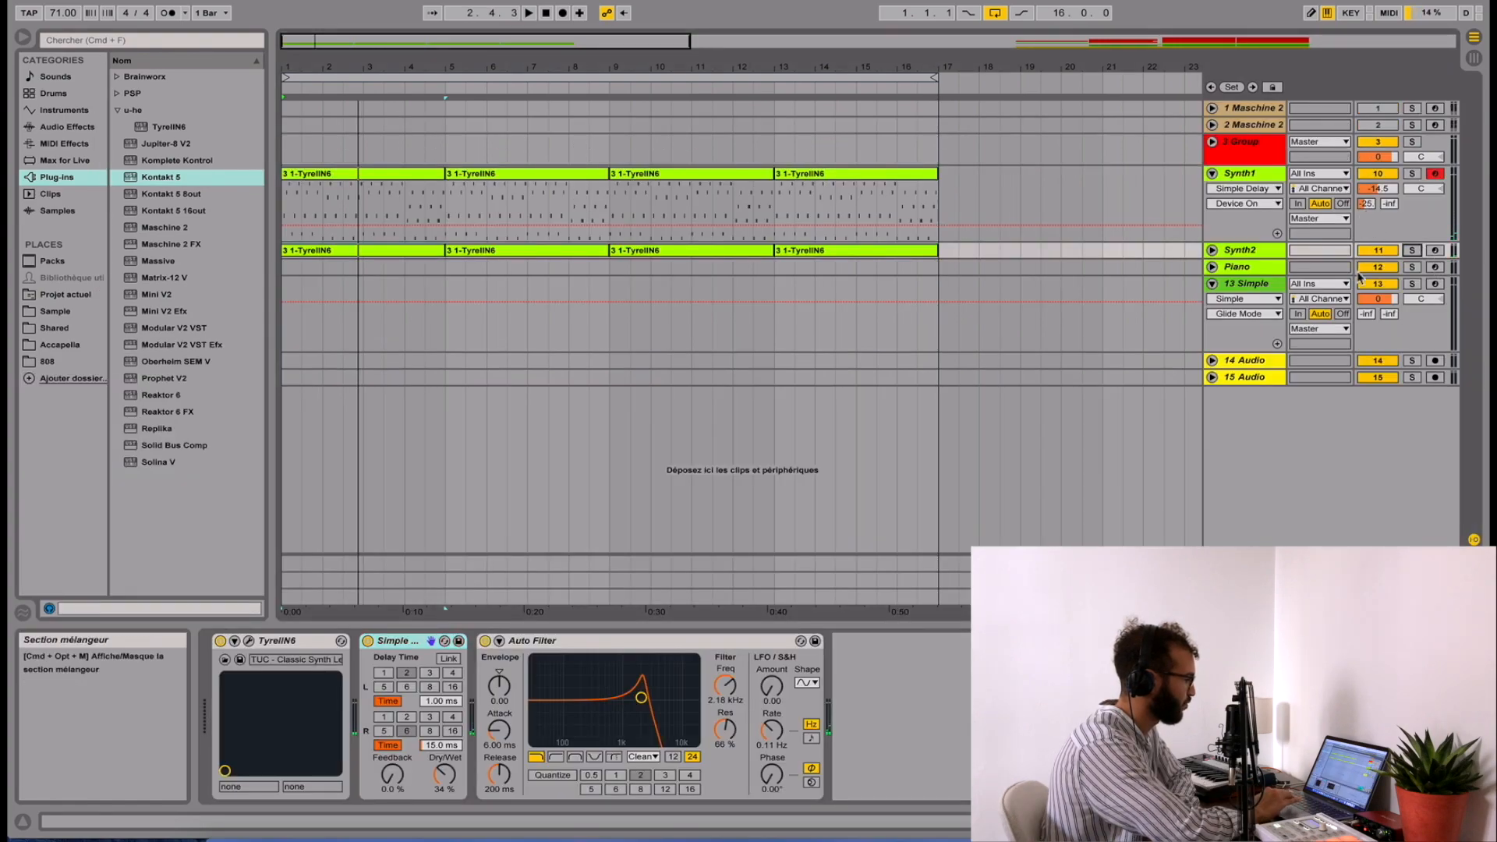
key(space)
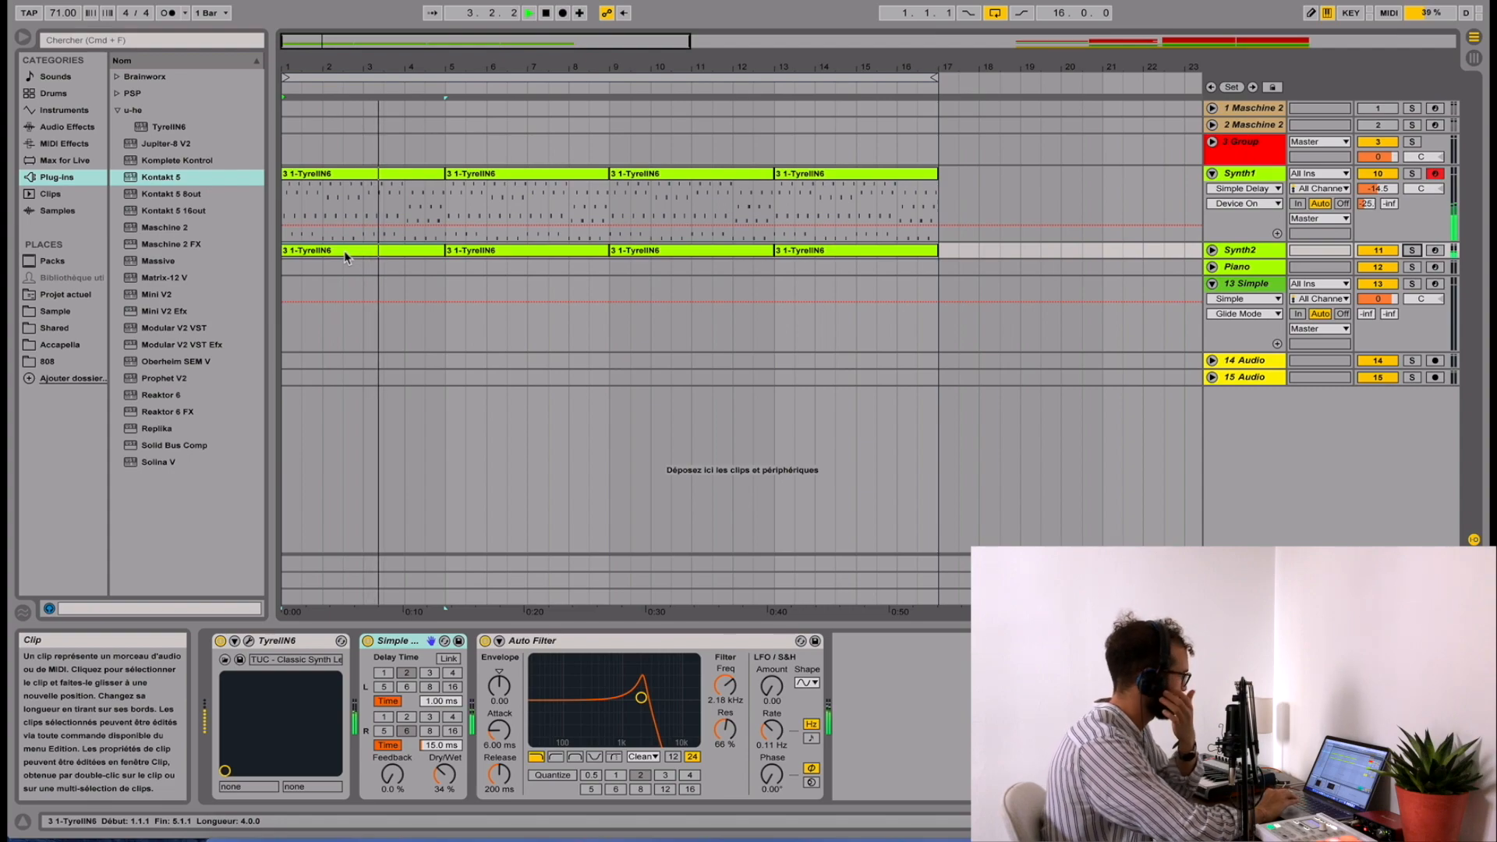
key(Tab)
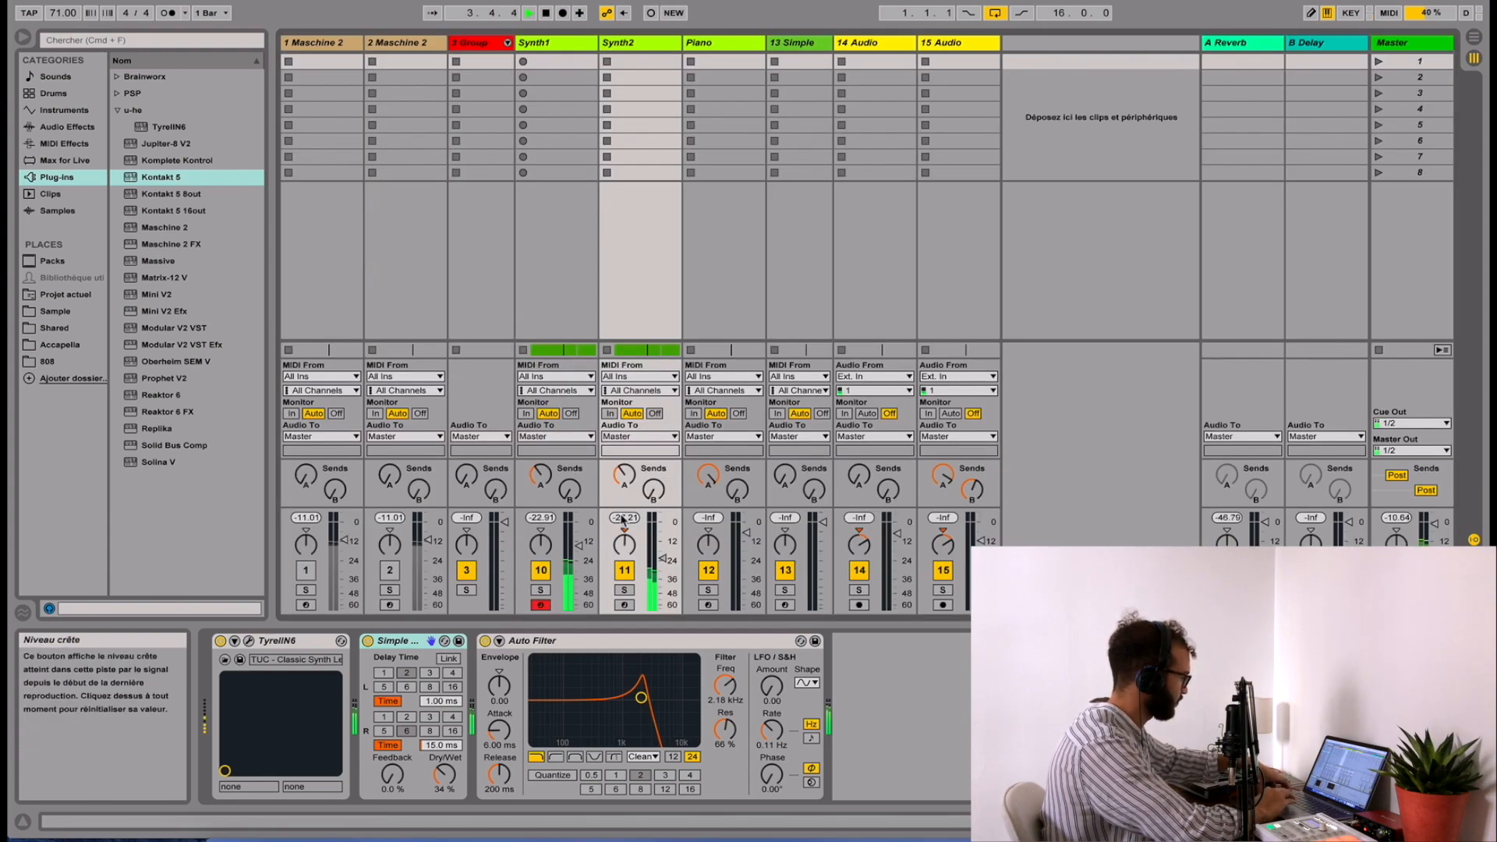
drag(658, 556, 657, 551)
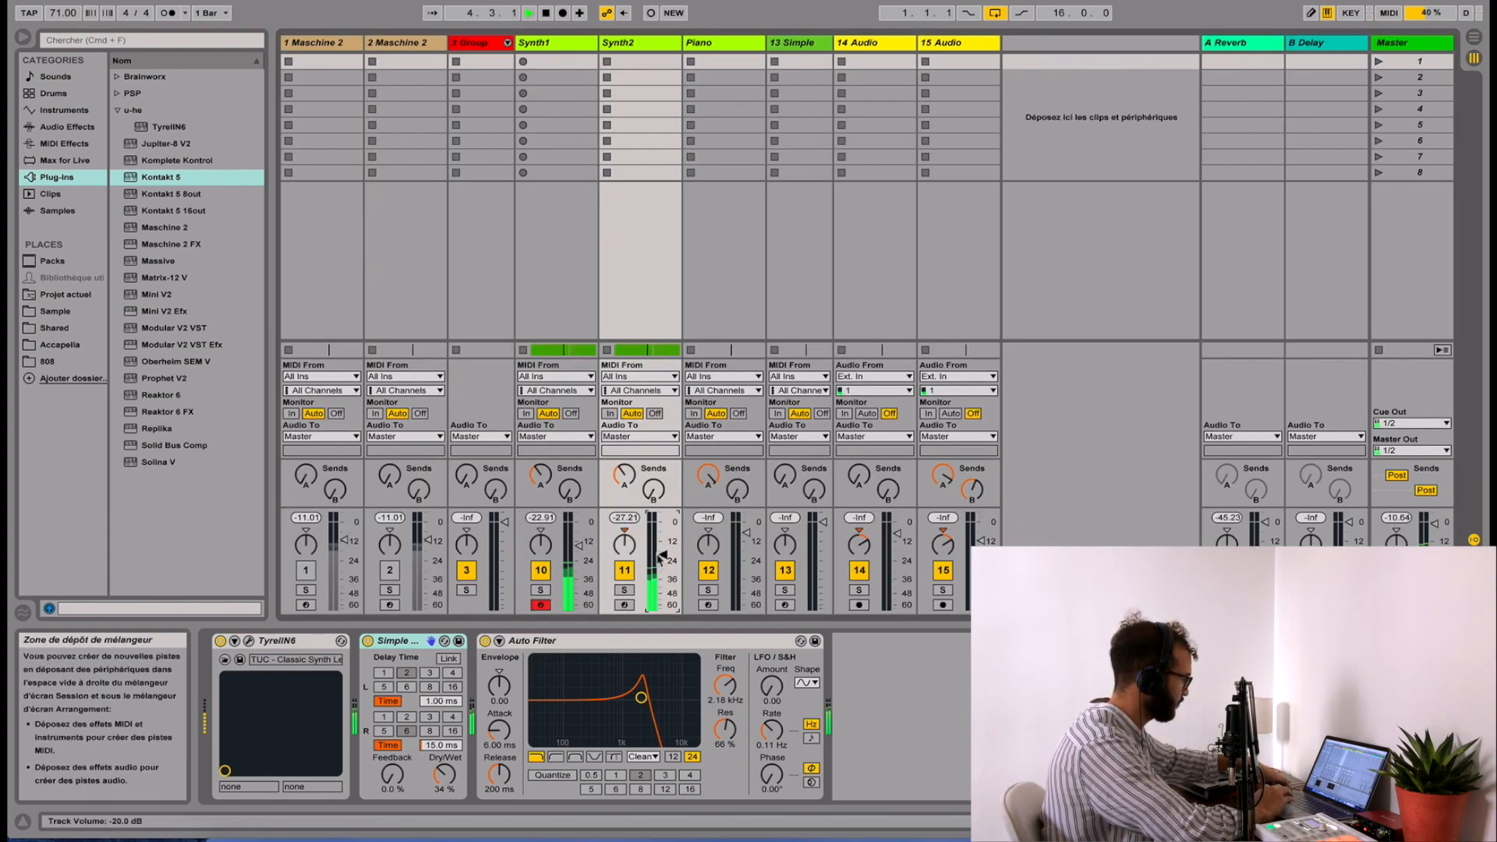
key(Tab)
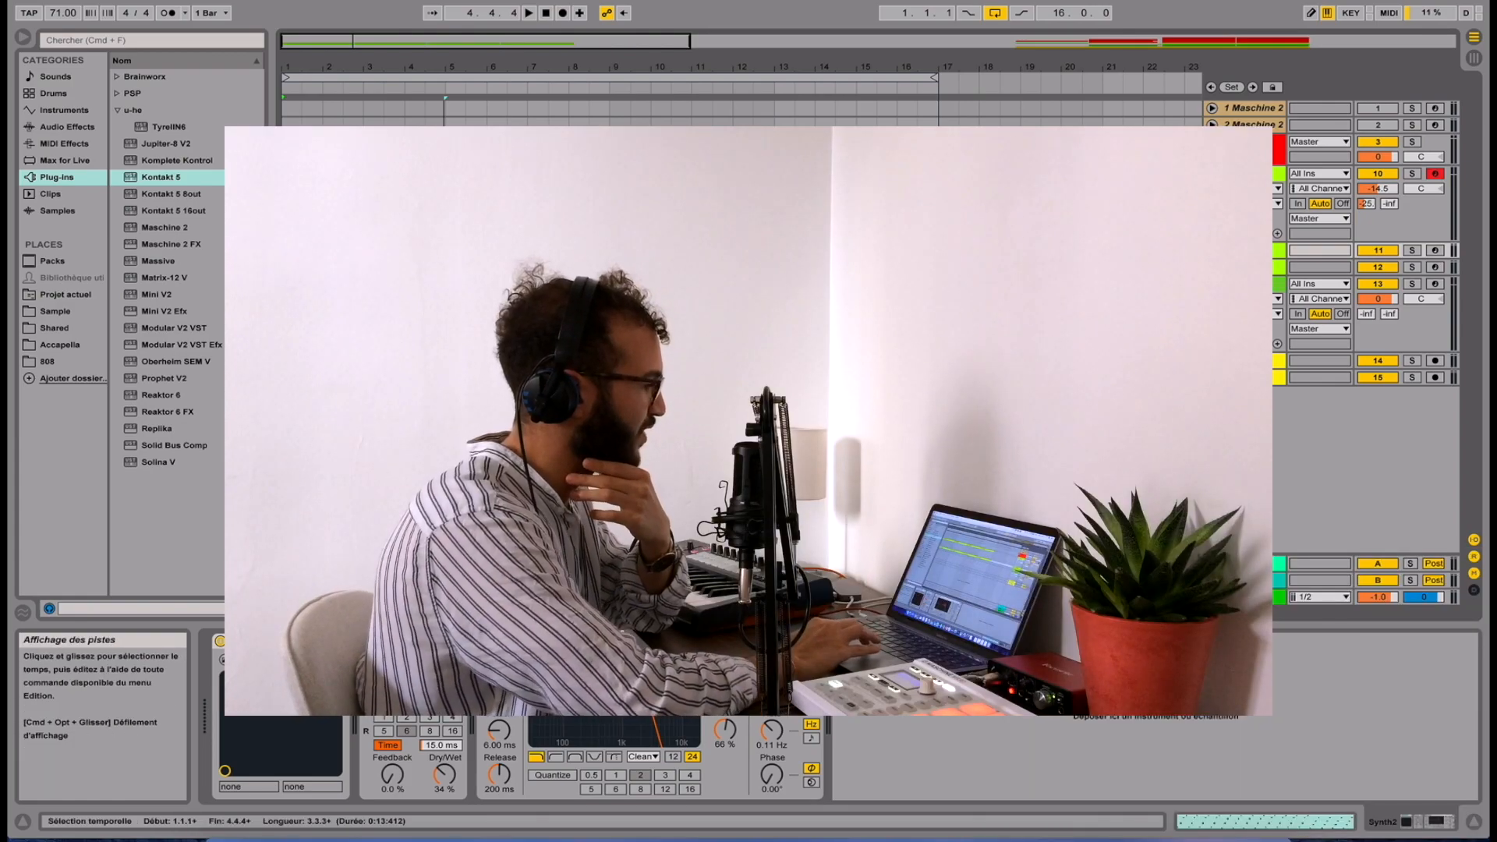
- Record a part on the Piano track over the looped first four bars, starting from bar 4, and consolidate it into one clip
click(363, 174)
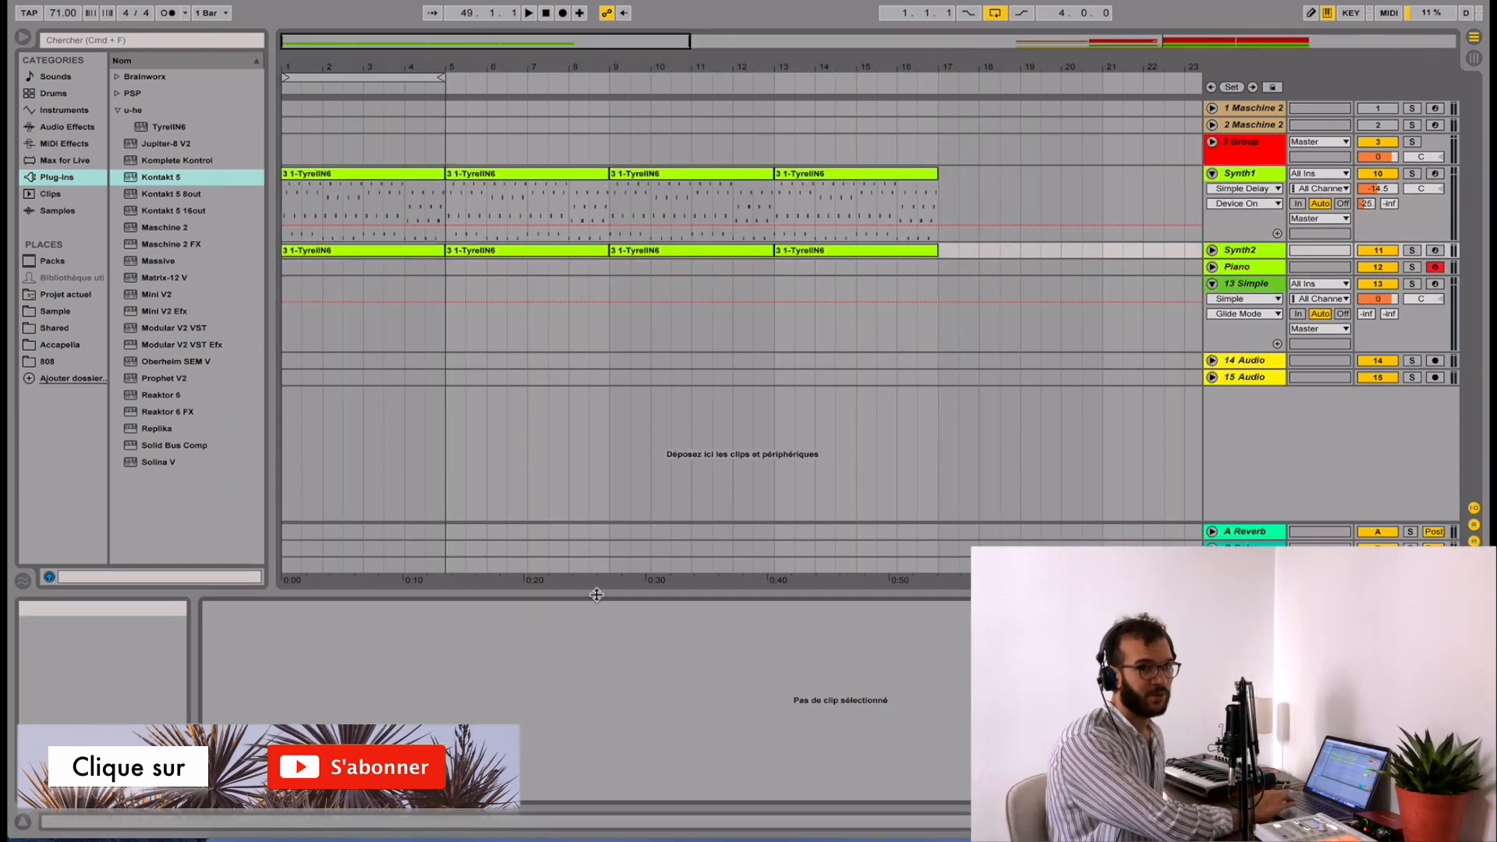
click(404, 321)
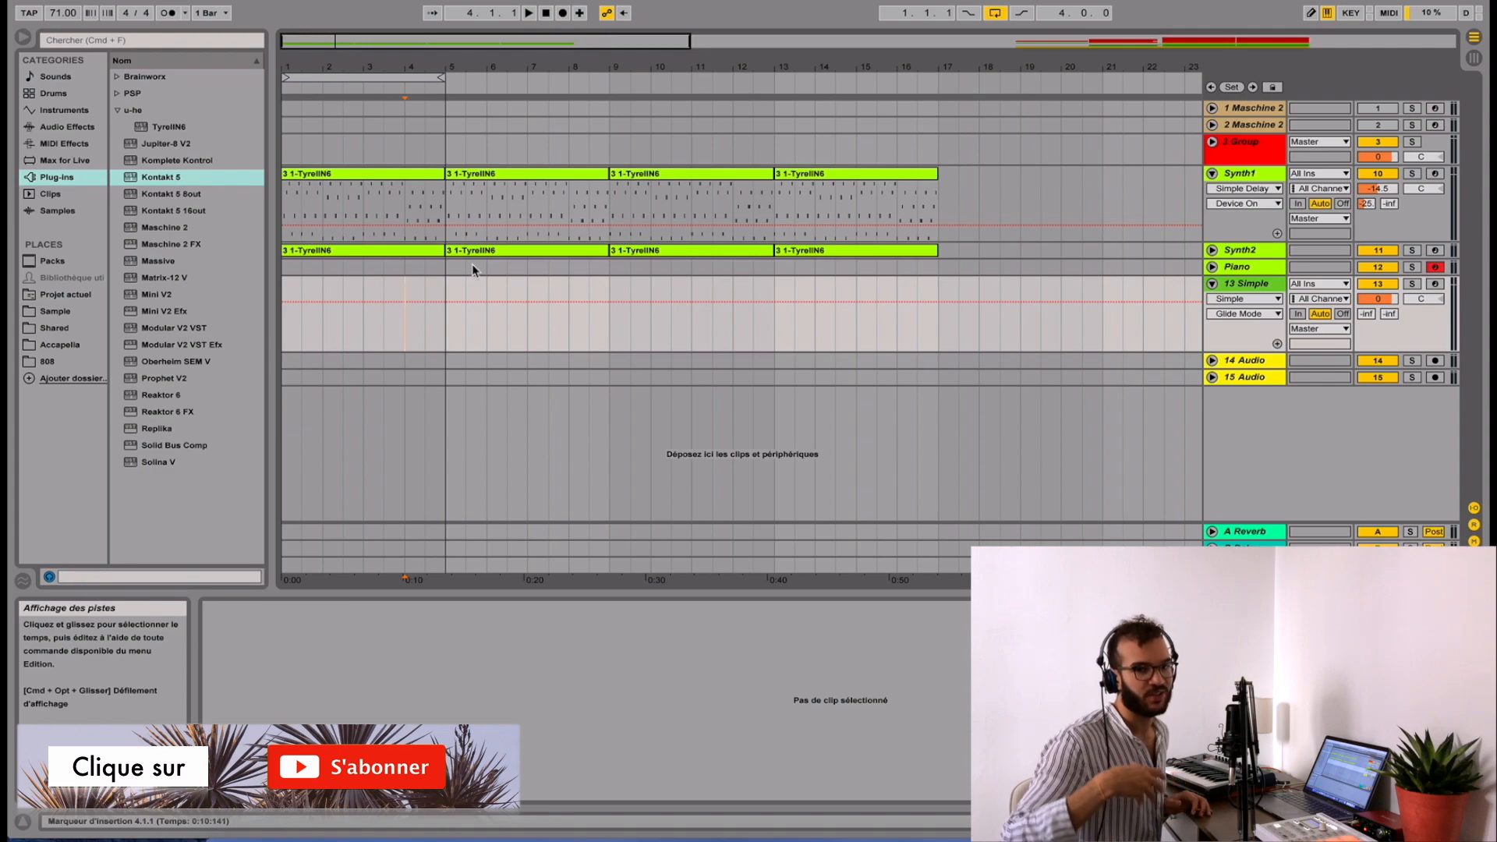
click(563, 14)
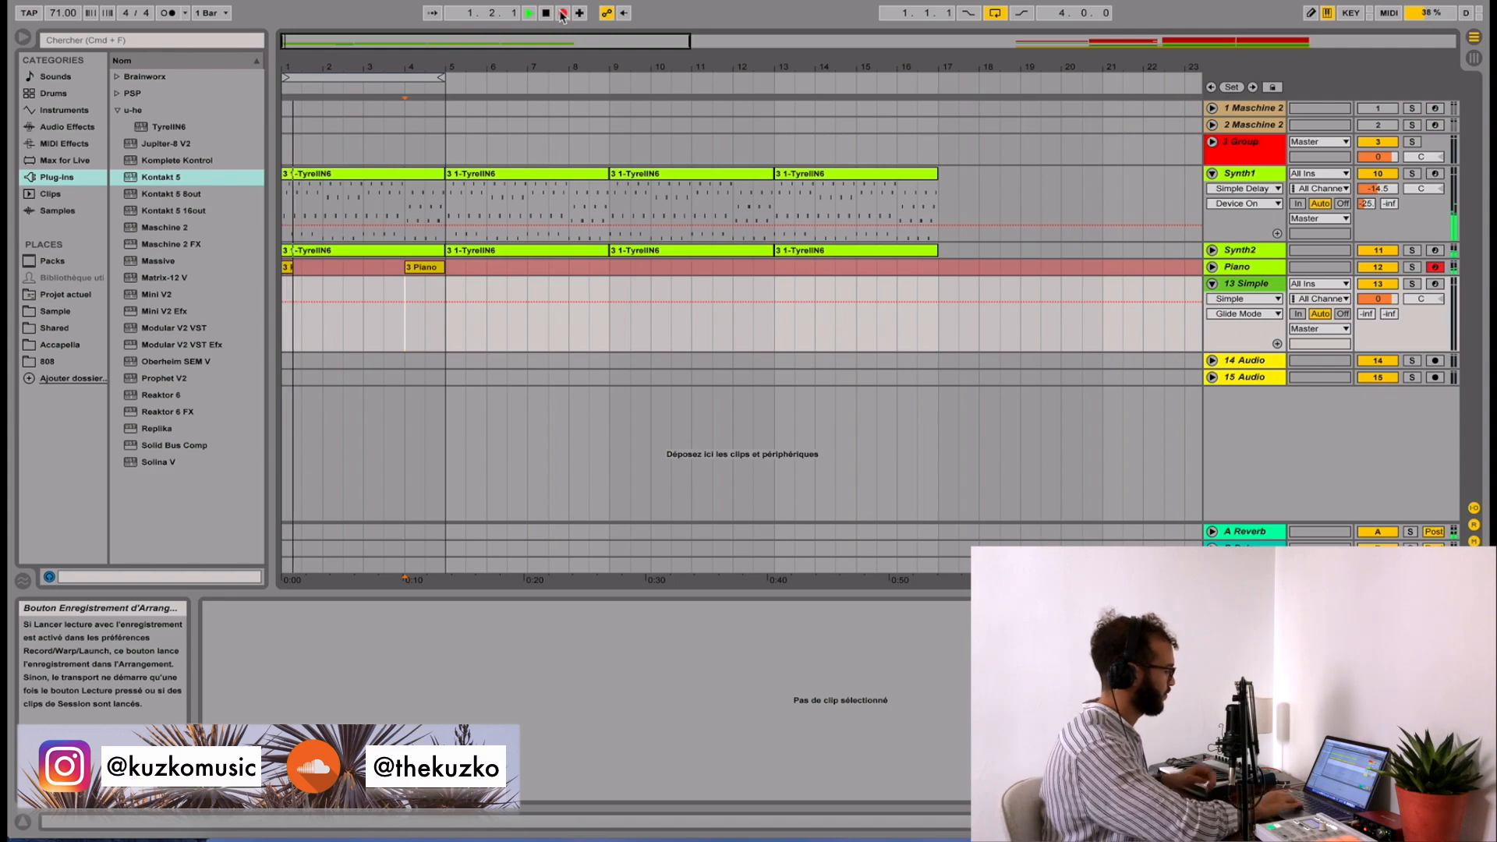
click(563, 13)
click(357, 269)
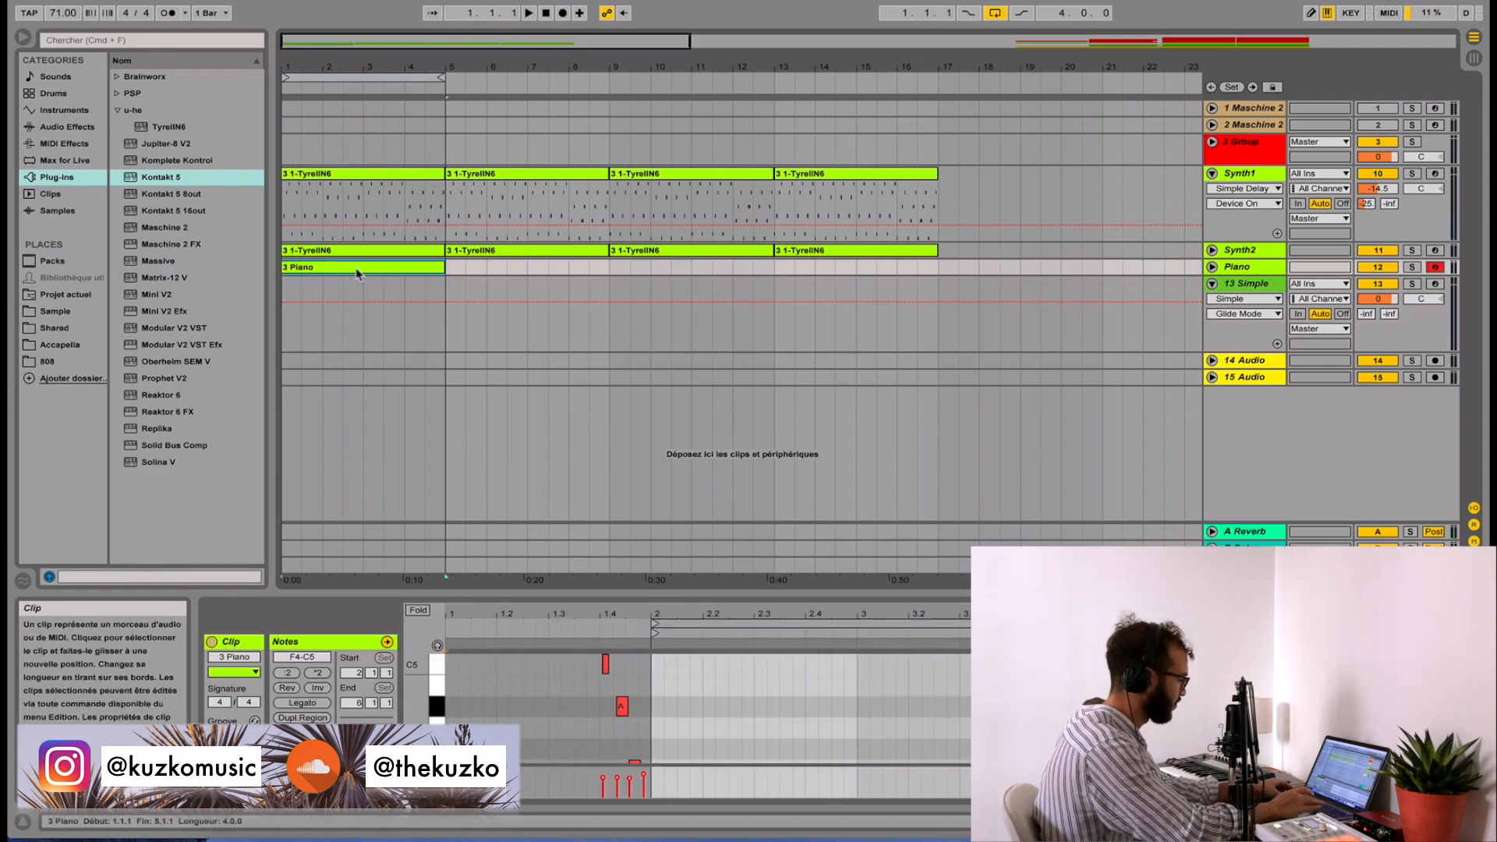
key(super+j)
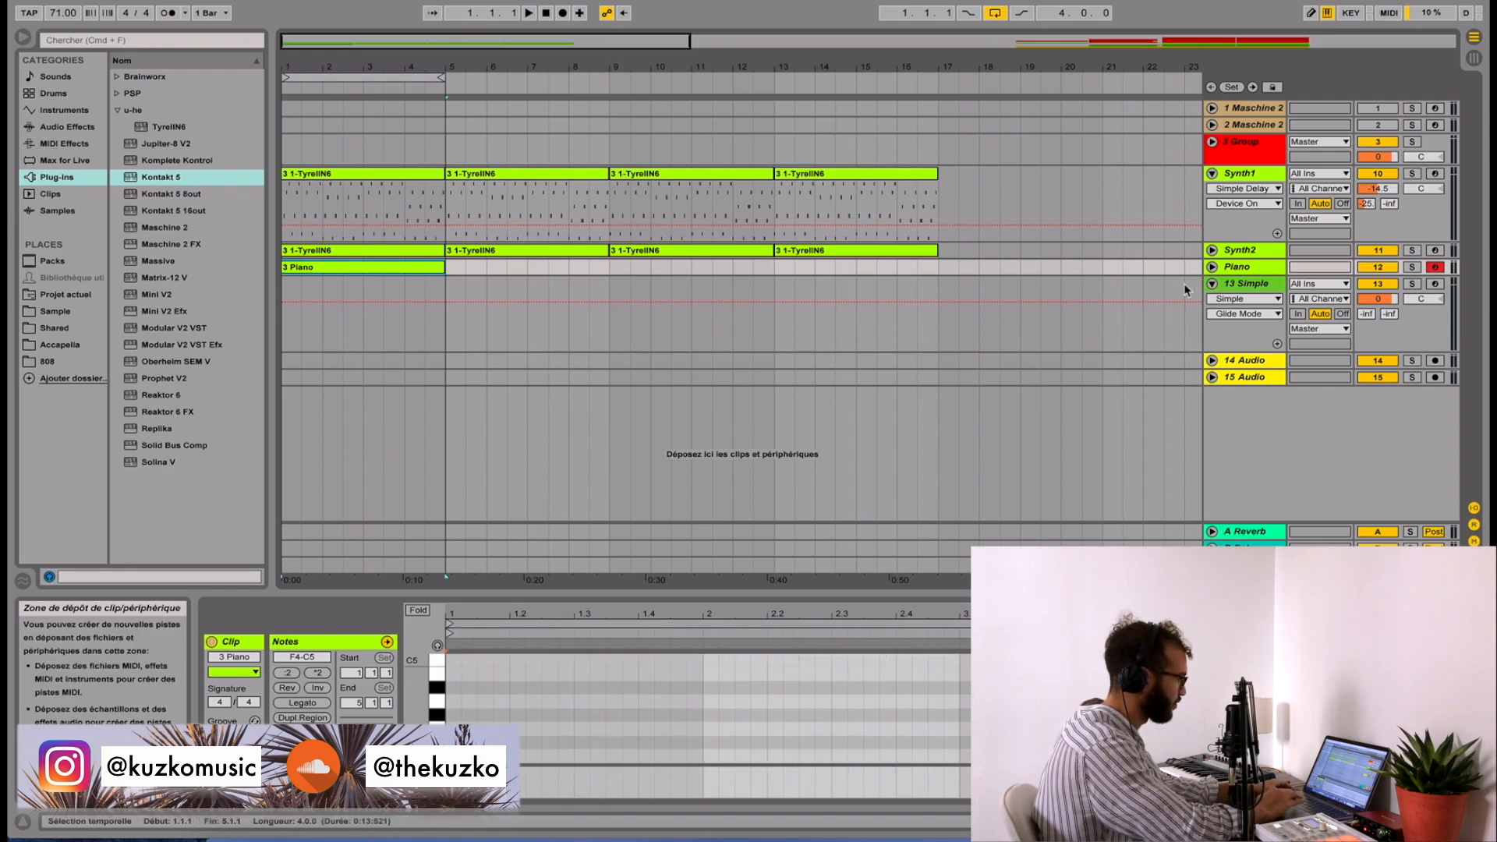
- Expand the Piano track and display its TyrellN6 and Simple Delay devices
click(1212, 267)
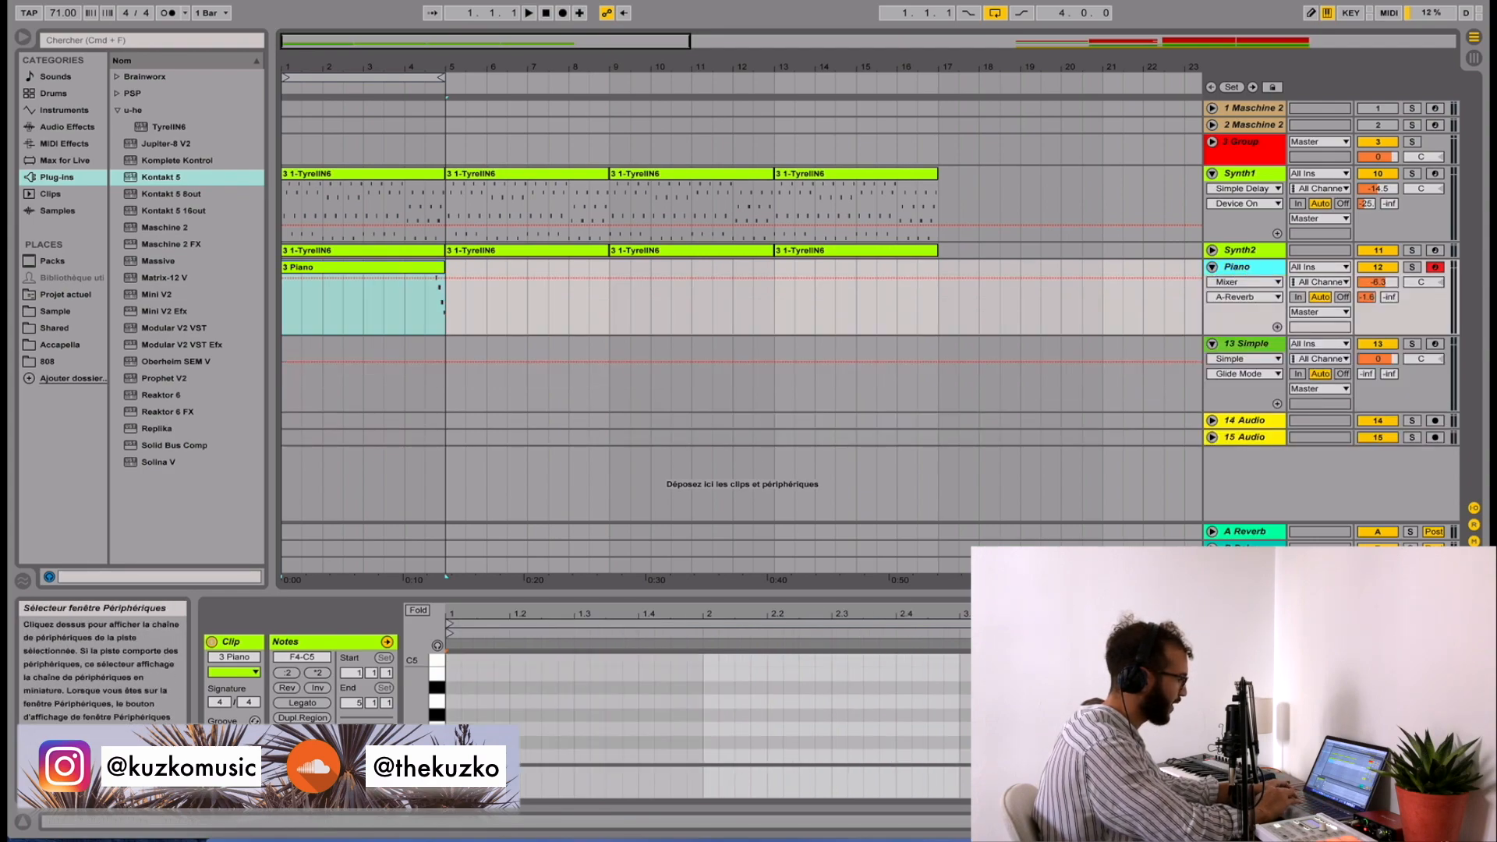
key(shift+Tab)
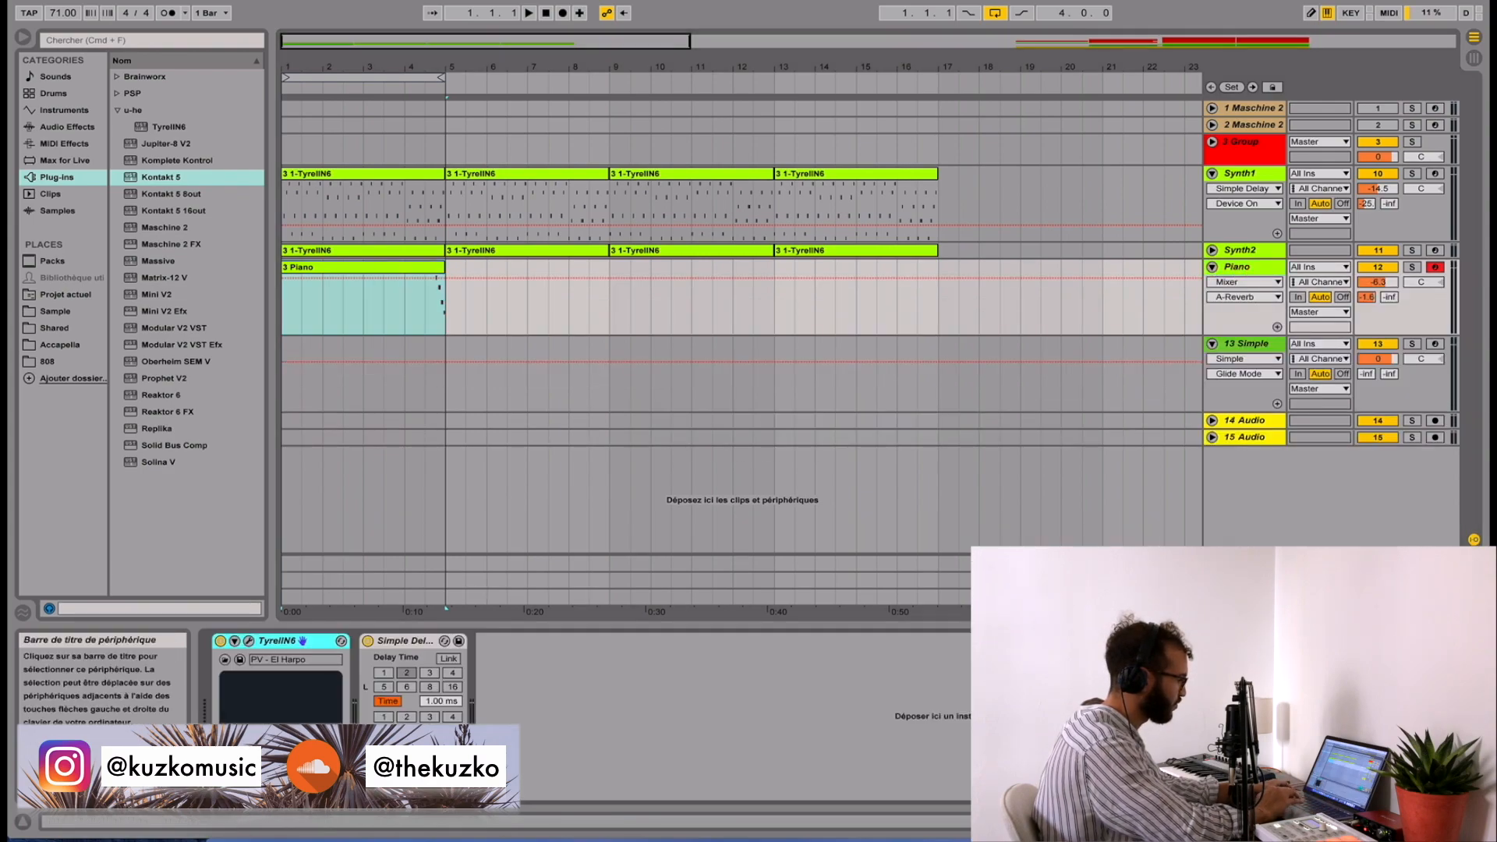
click(413, 648)
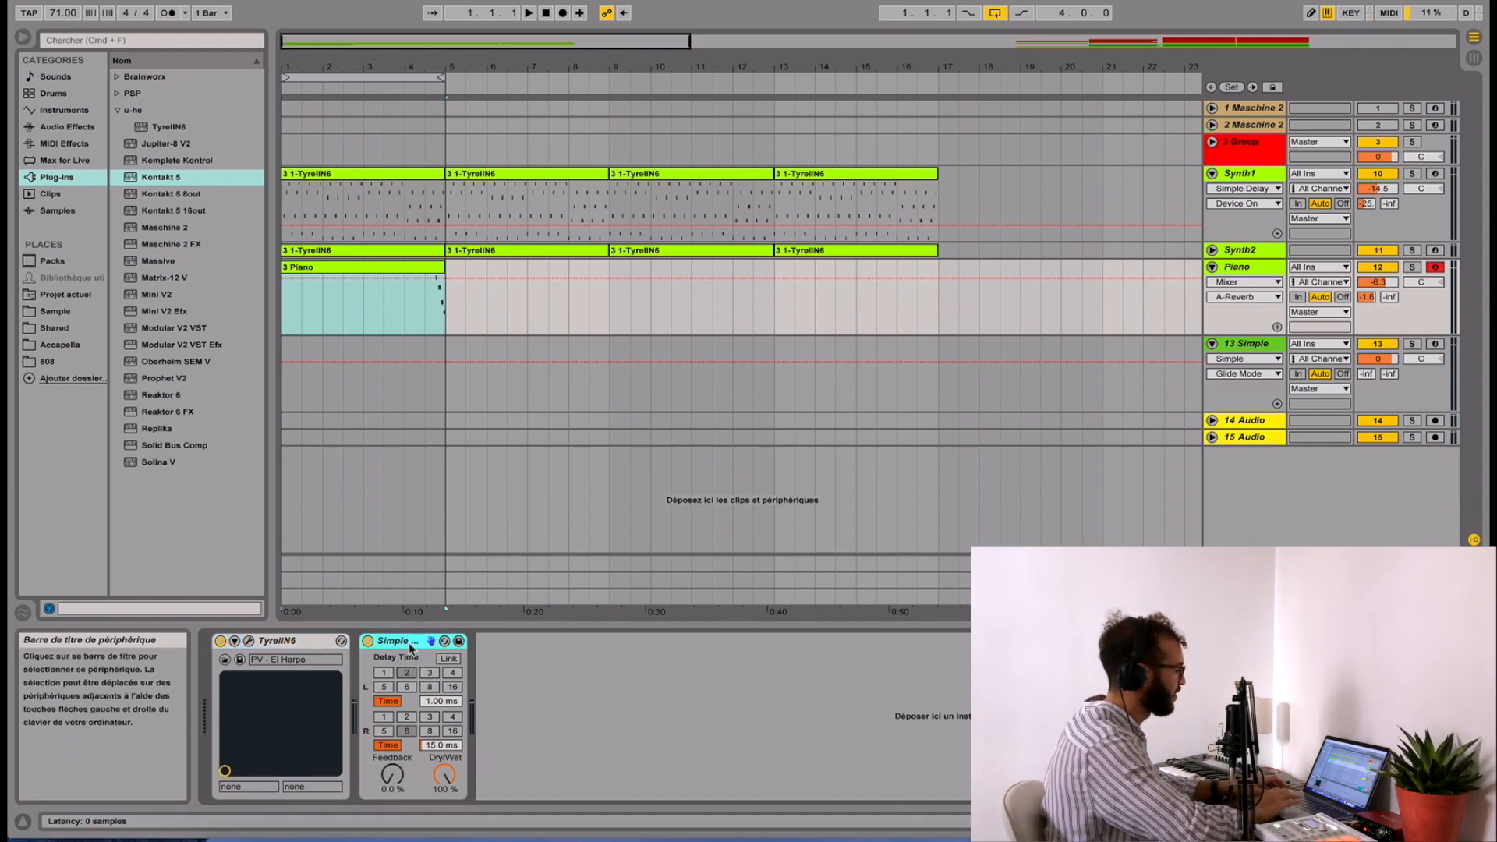
- Duplicate the four-bar Piano clip three times and extend the arrangement loop to 16 bars
click(377, 269)
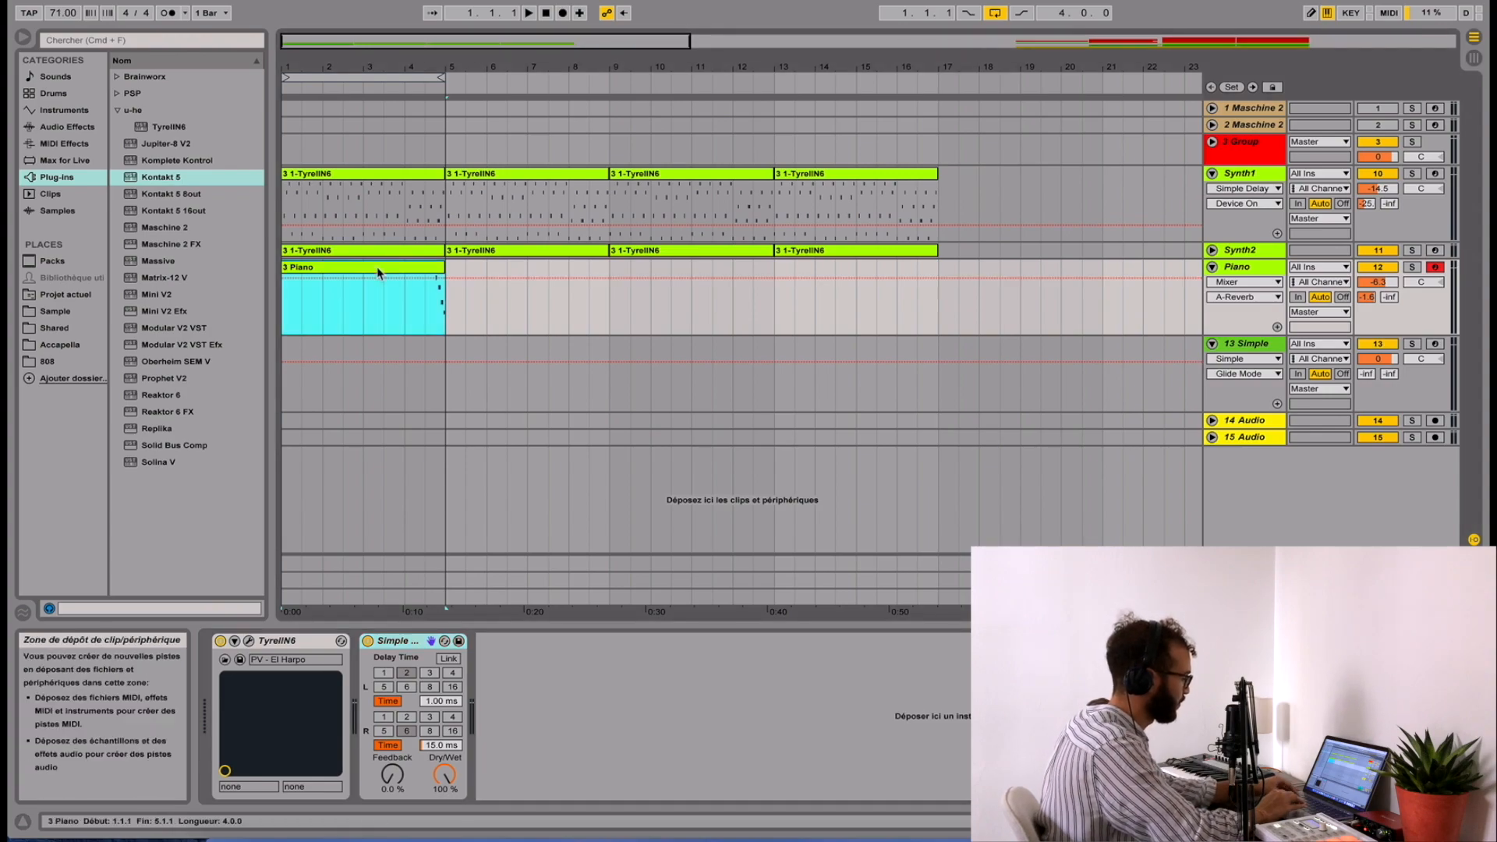
key(super+d)
key(super+d)
key(super+d)
drag(445, 92, 921, 100)
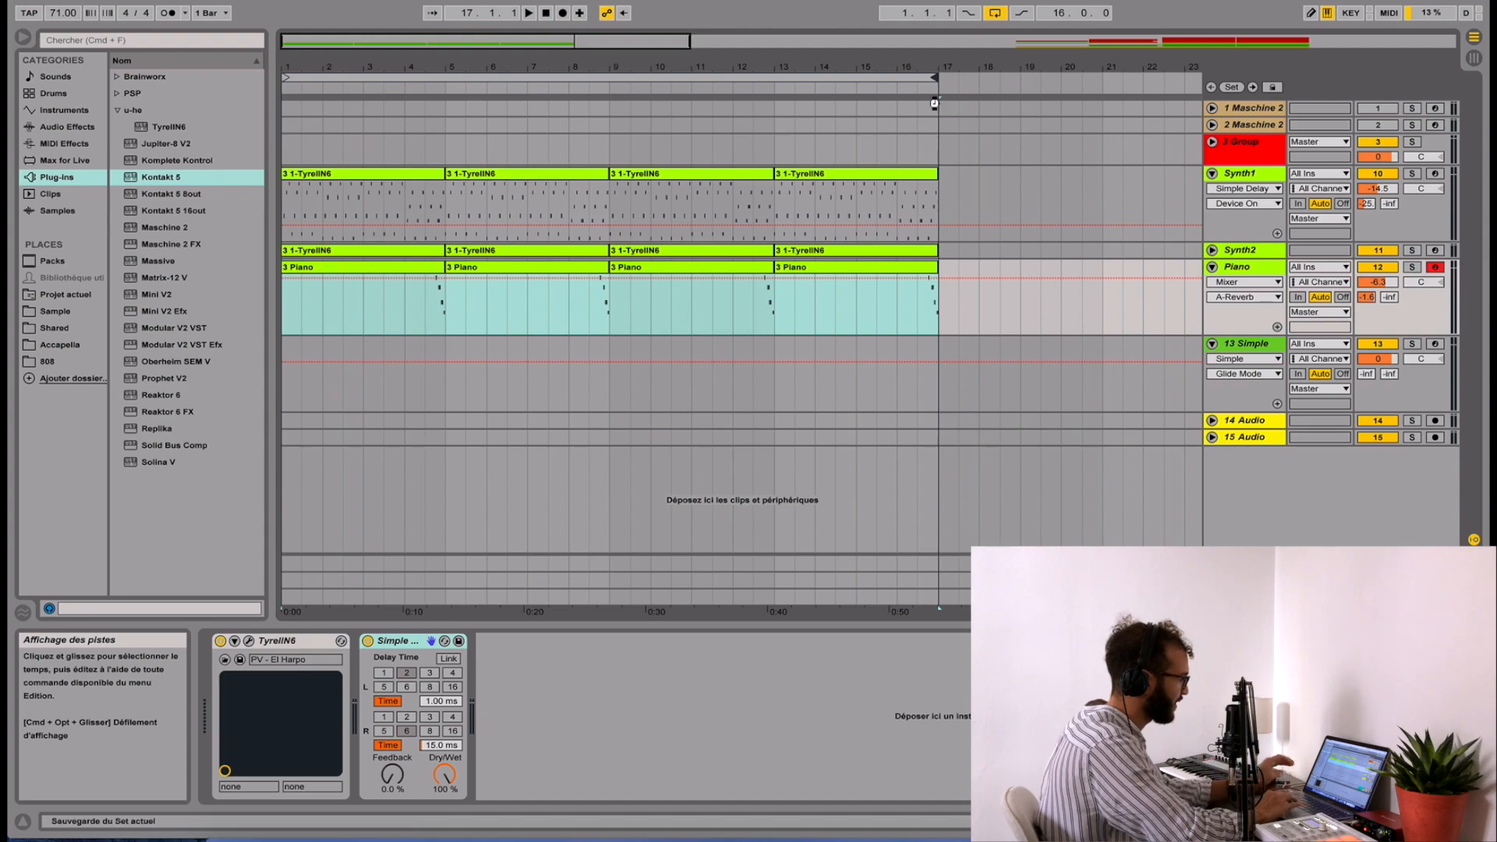
- Record Jump Rope Kit kick and snare hits in the second Maschine 2 track and tighten their timing
click(1254, 127)
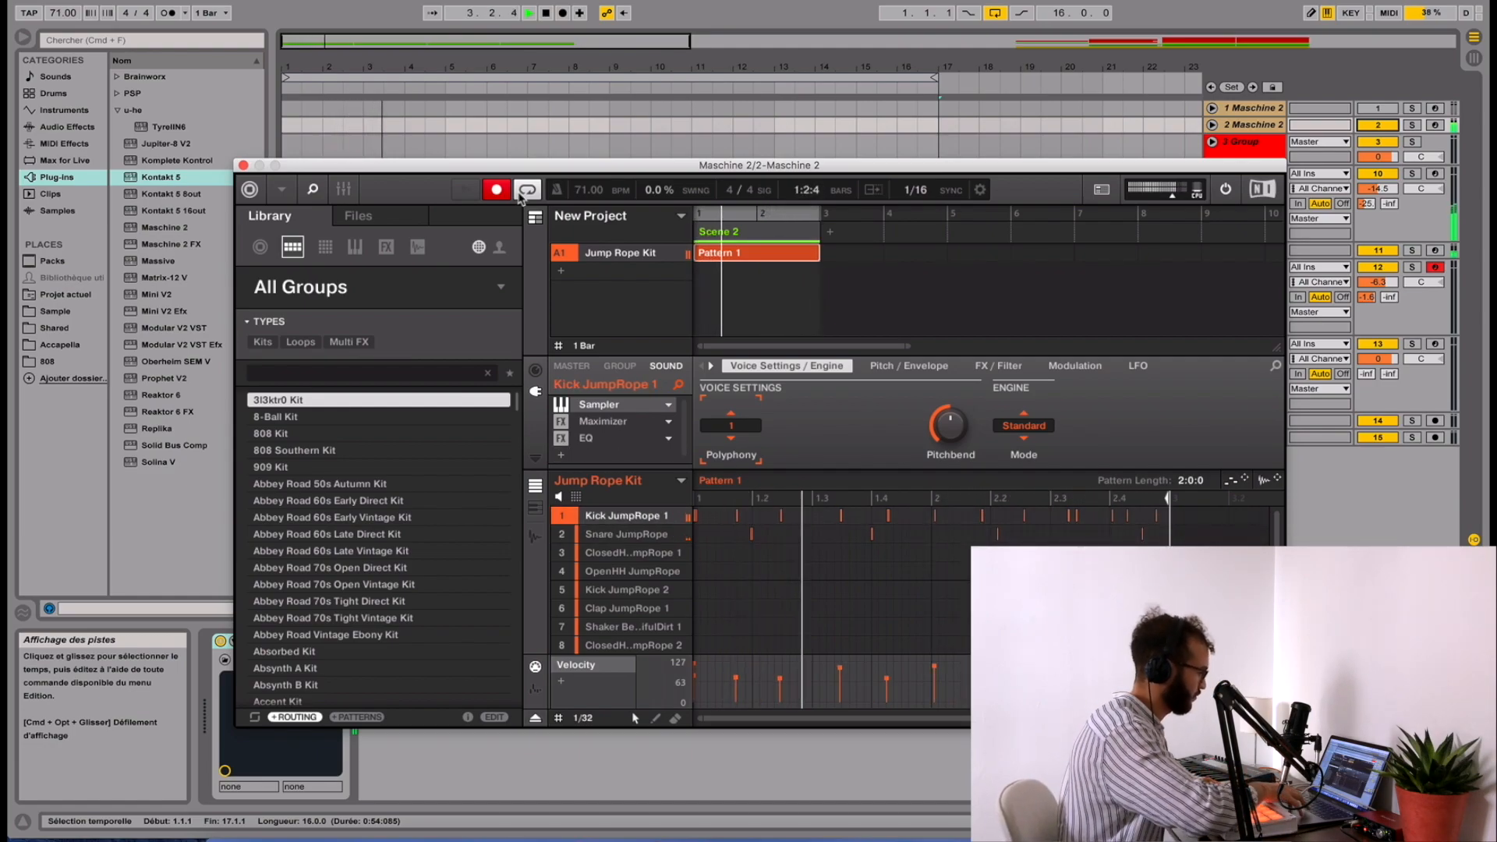
mouse_move(687, 577)
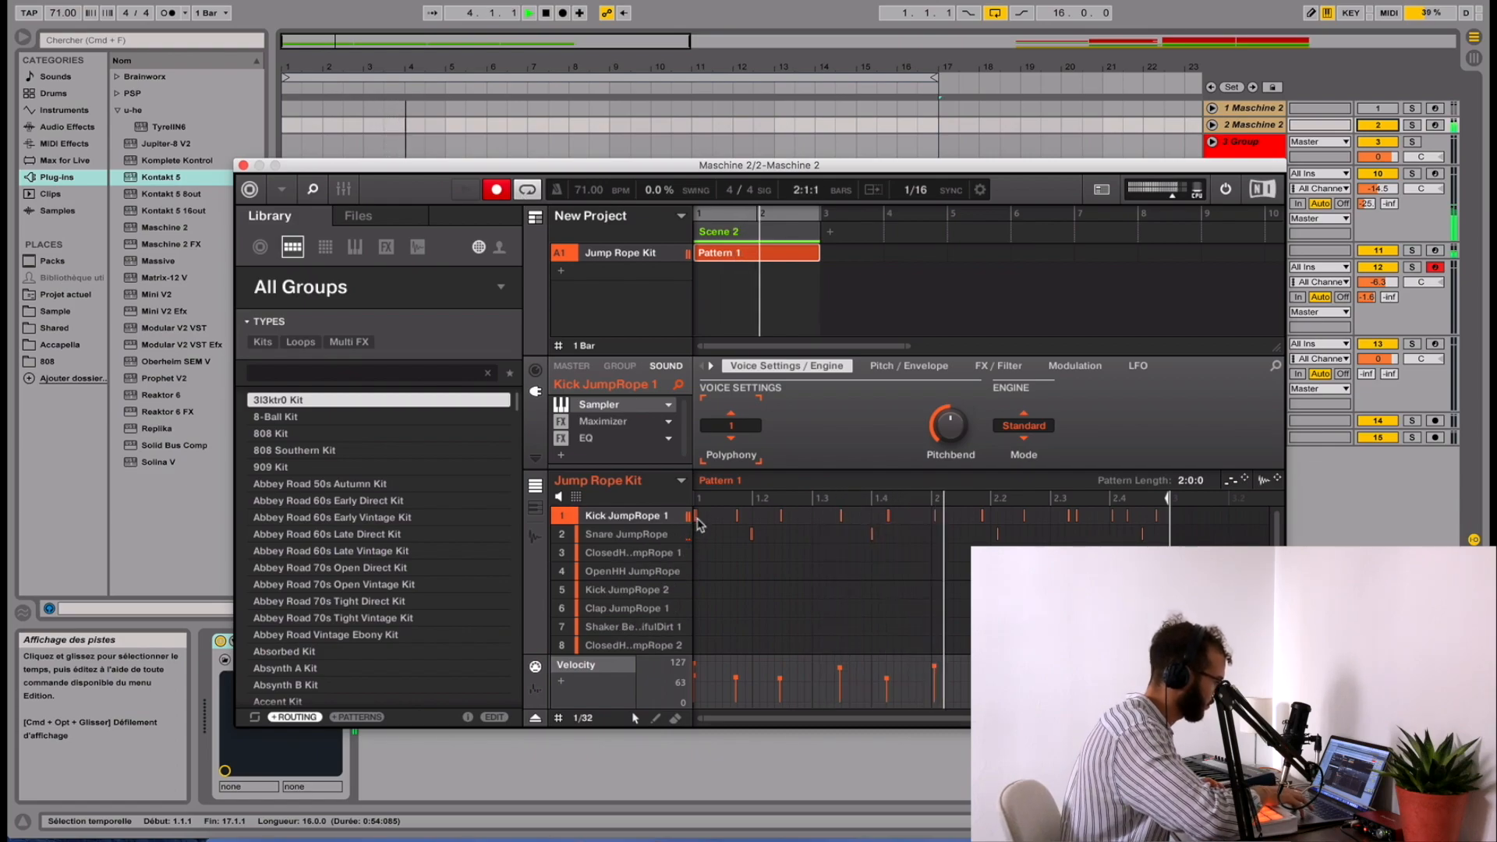
drag(945, 531, 937, 519)
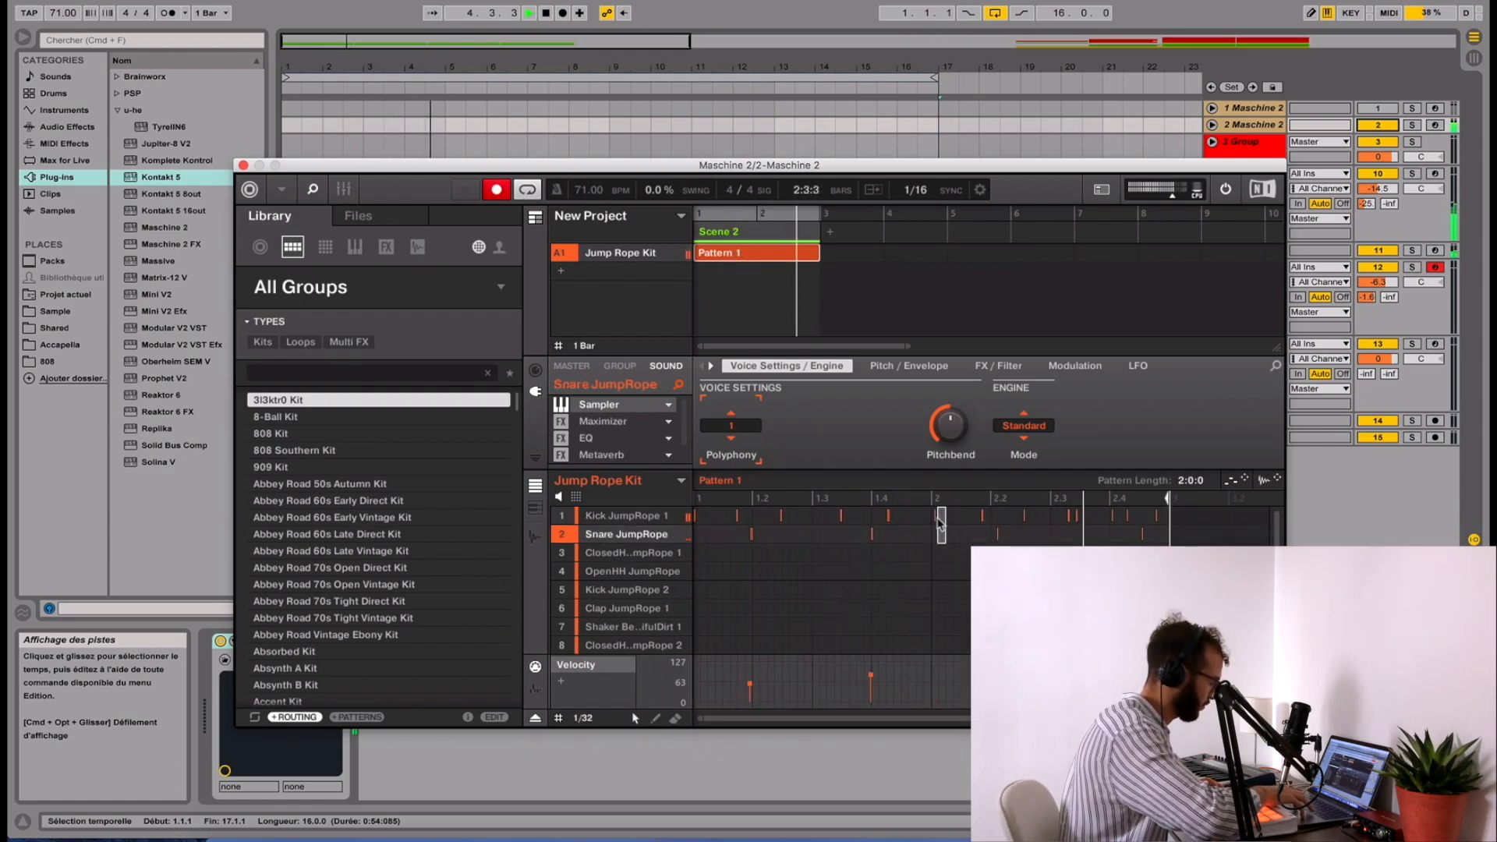
click(964, 590)
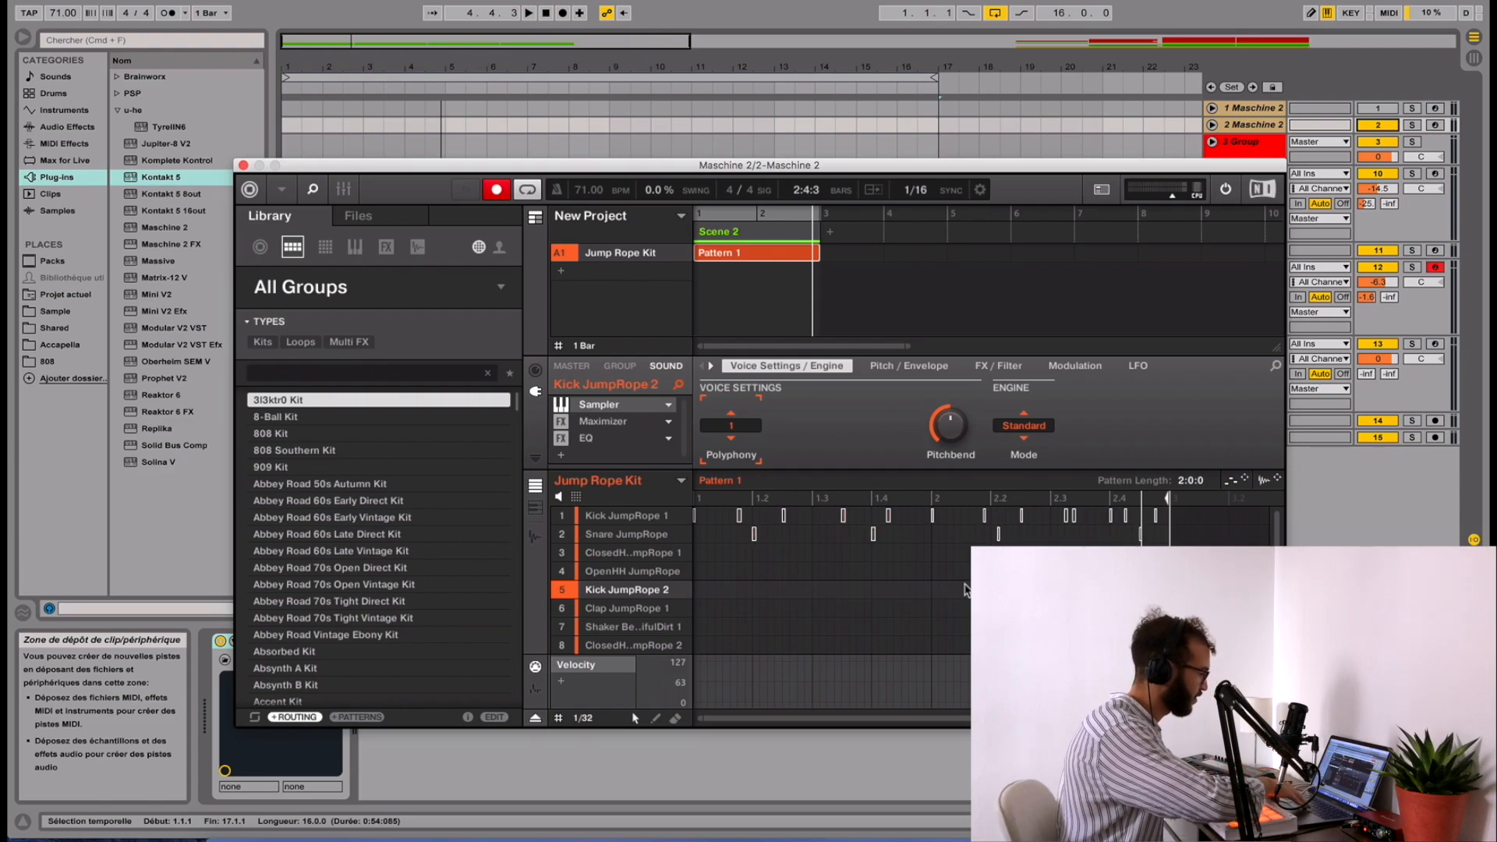
- Play the pattern and move the Snare JumpRope hit near beat 2.2 and the Kick JumpRope 1 hit before it slightly earlier
key(space)
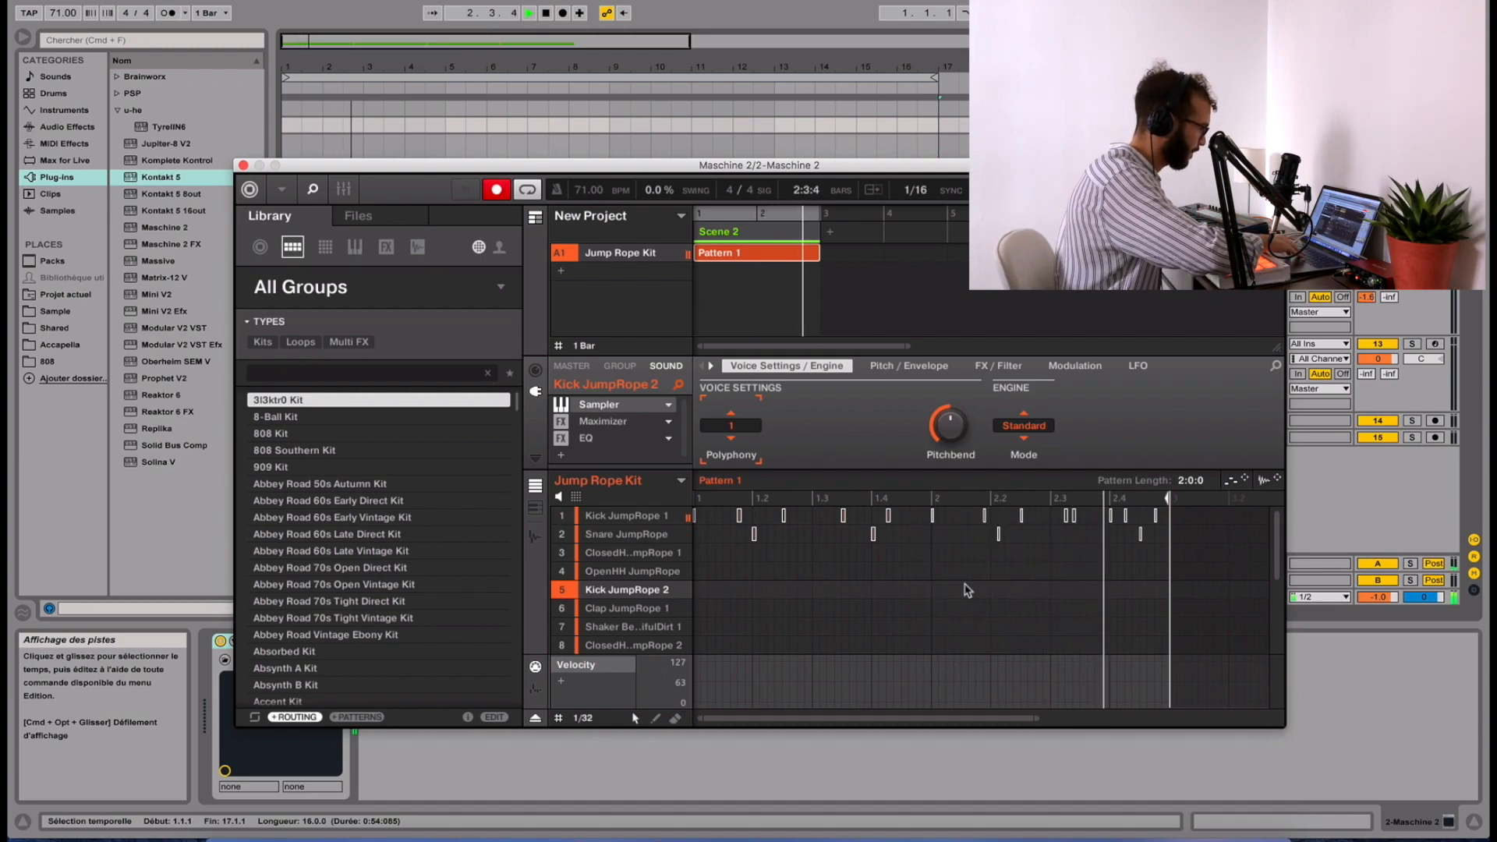
click(1000, 535)
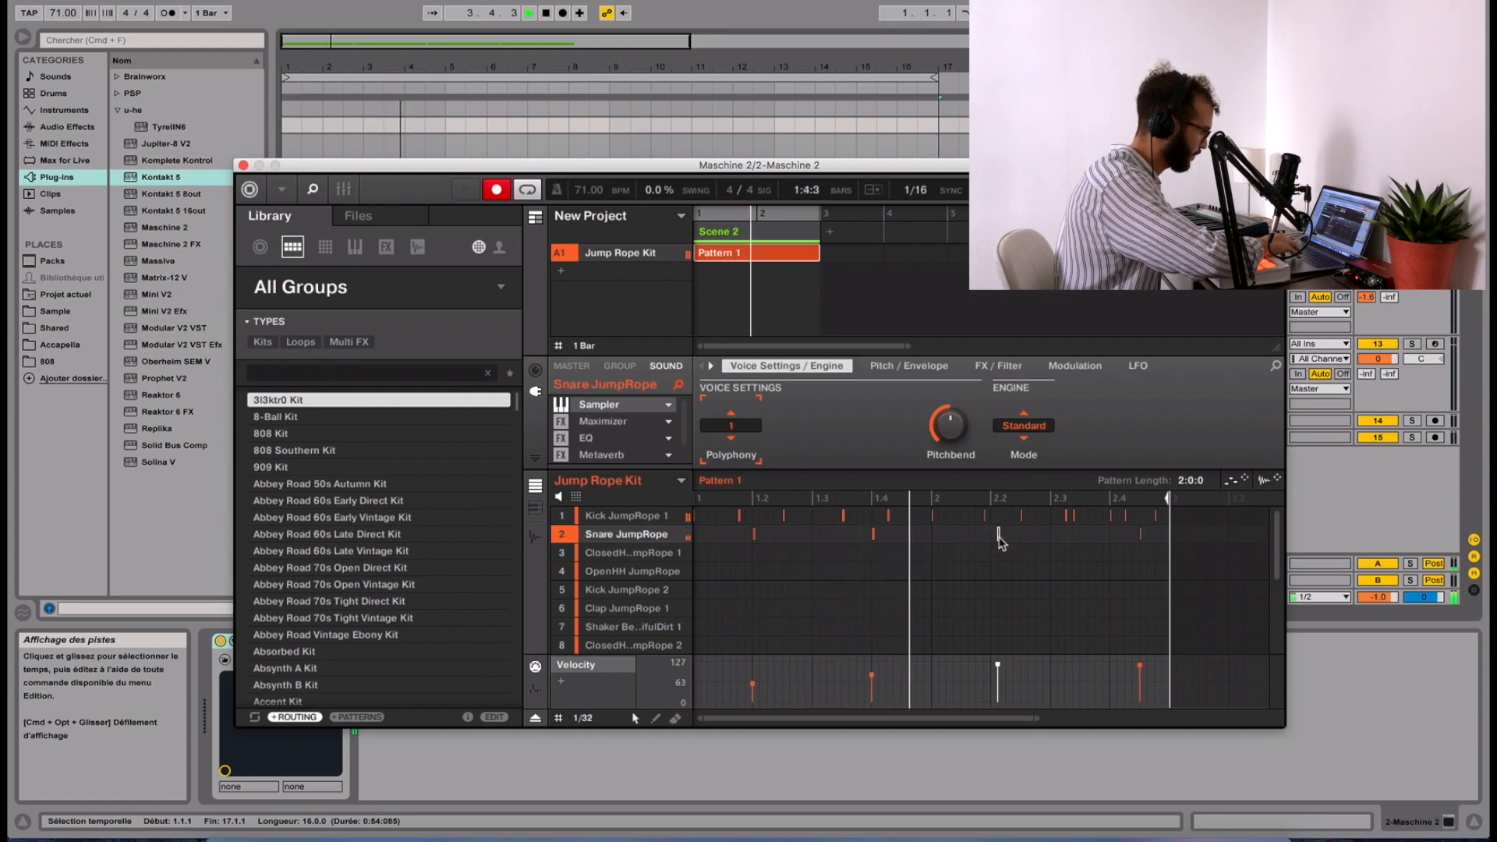
mouse_move(991, 537)
mouse_down()
mouse_move(991, 517)
mouse_move(974, 520)
mouse_up()
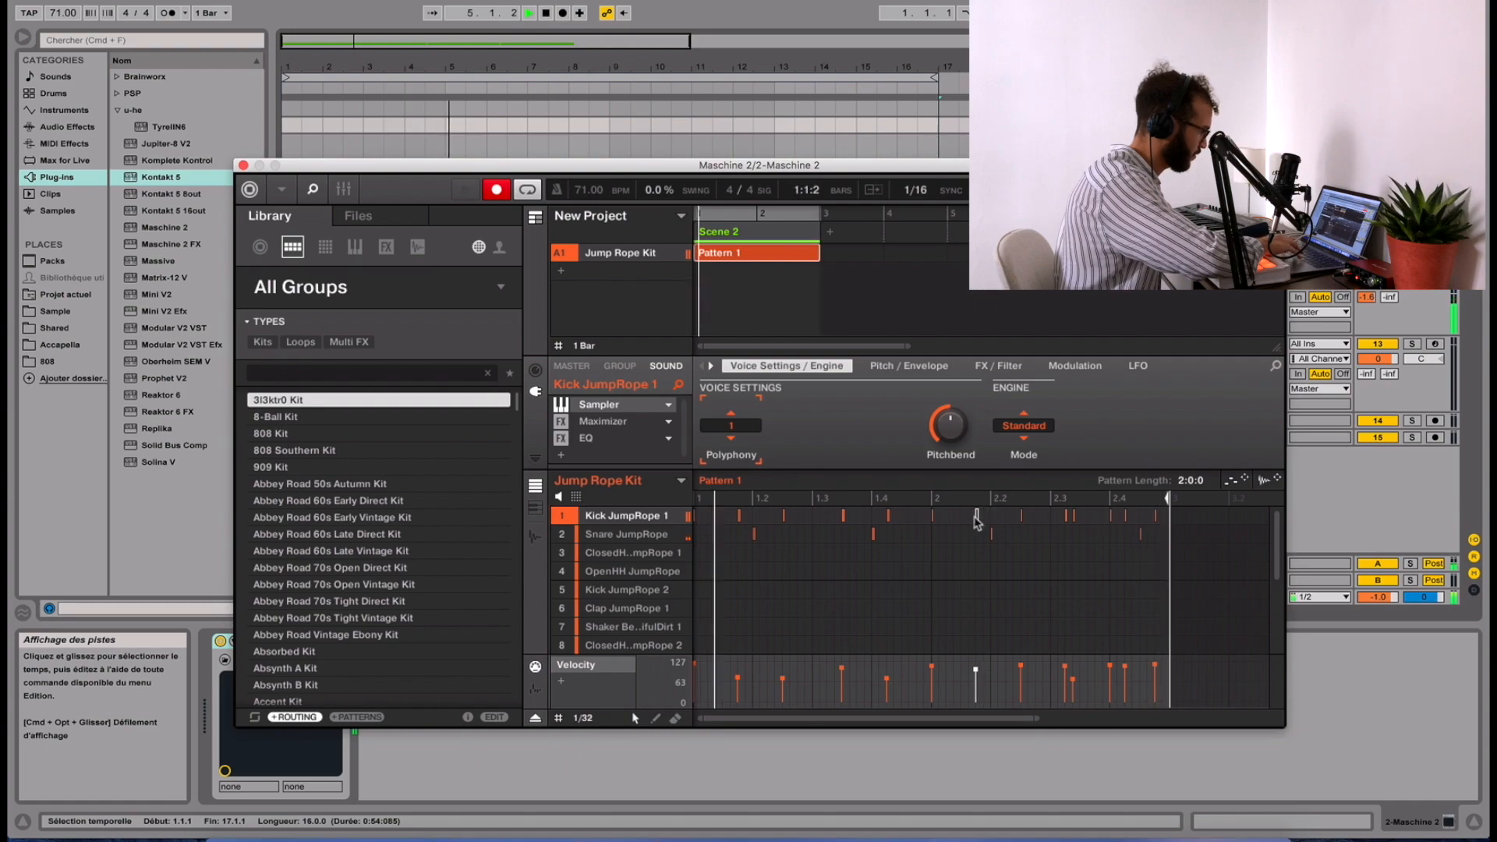
click(1147, 549)
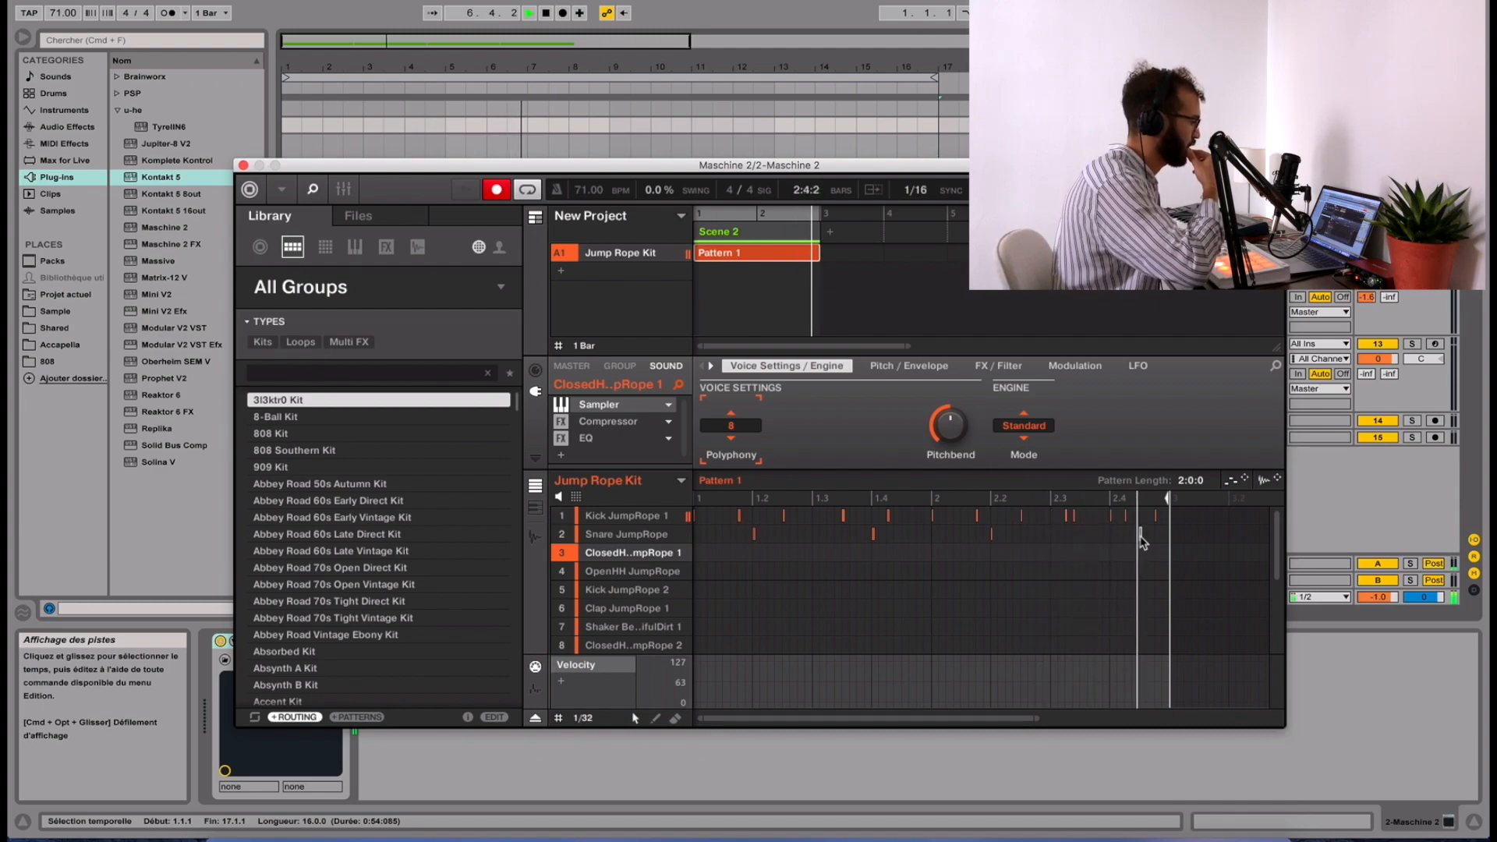
key(space)
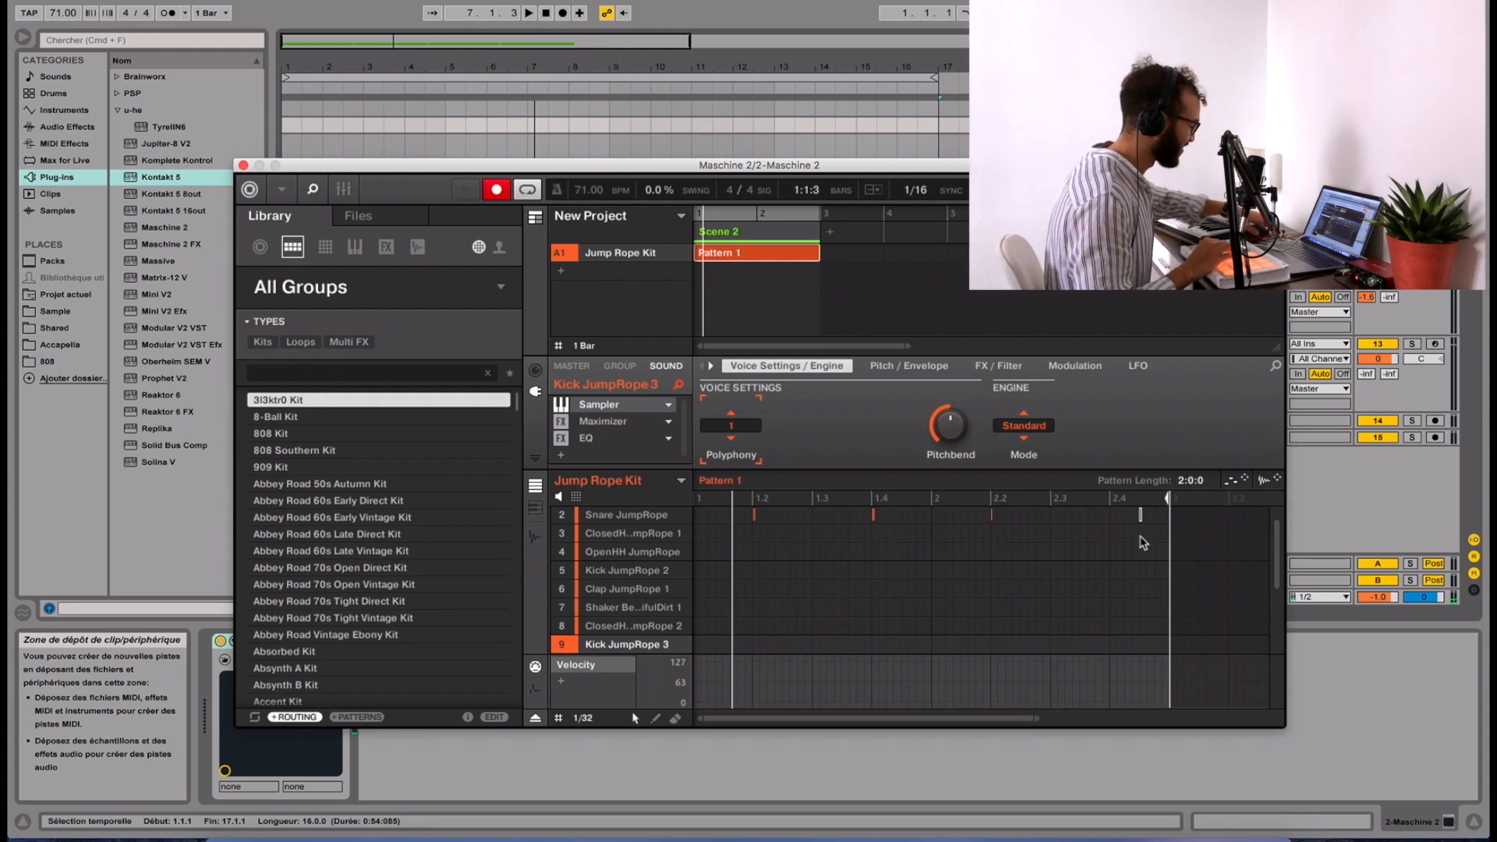
- Record a Kick JumpRope 3 line into the two-bar pattern and delete its extra hit just after beat 1.4
key(space)
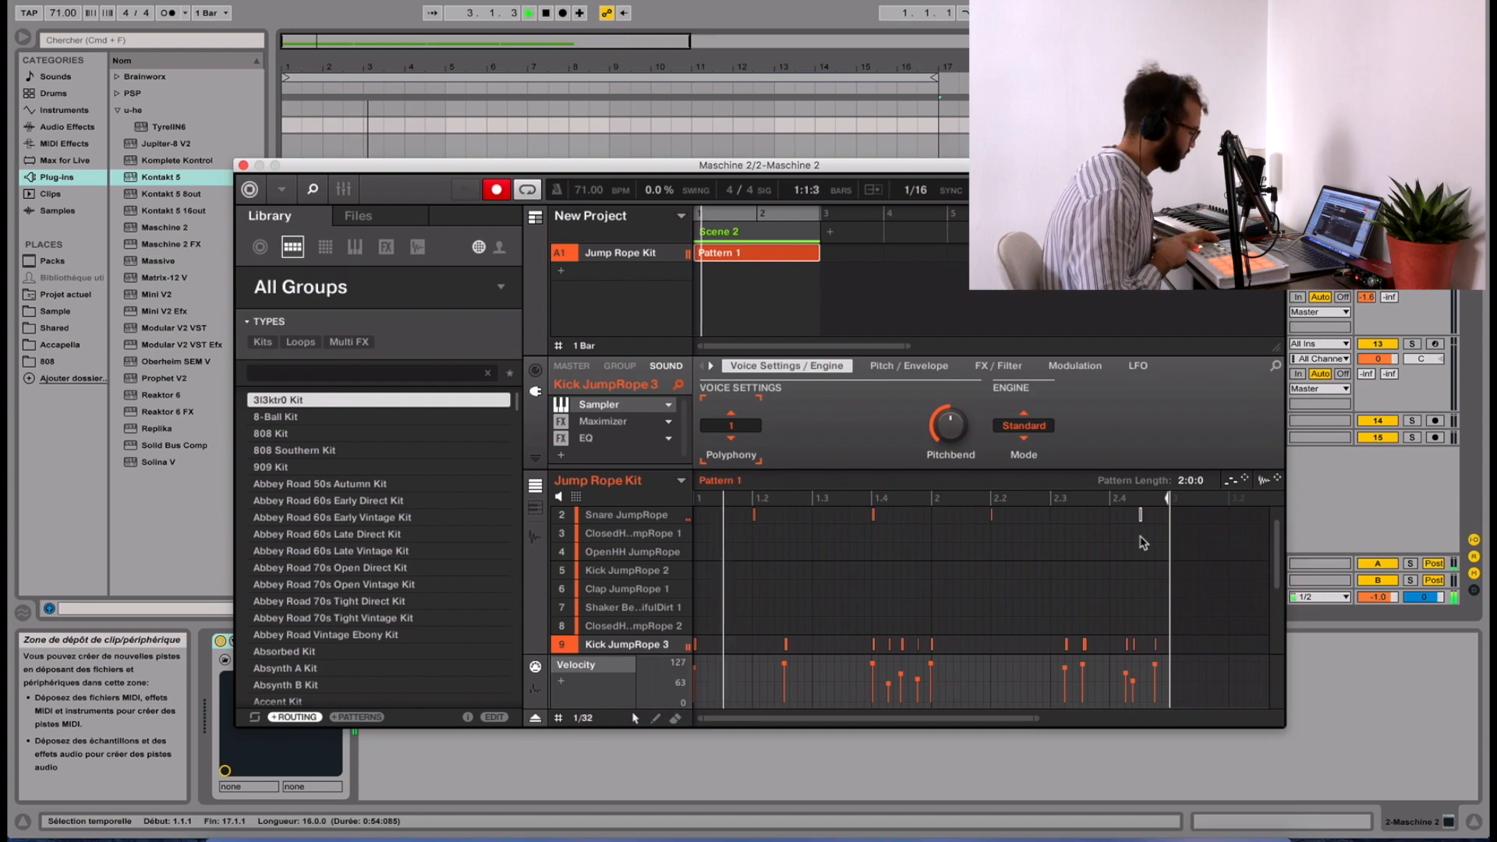
scroll(1070, 575, up, 1)
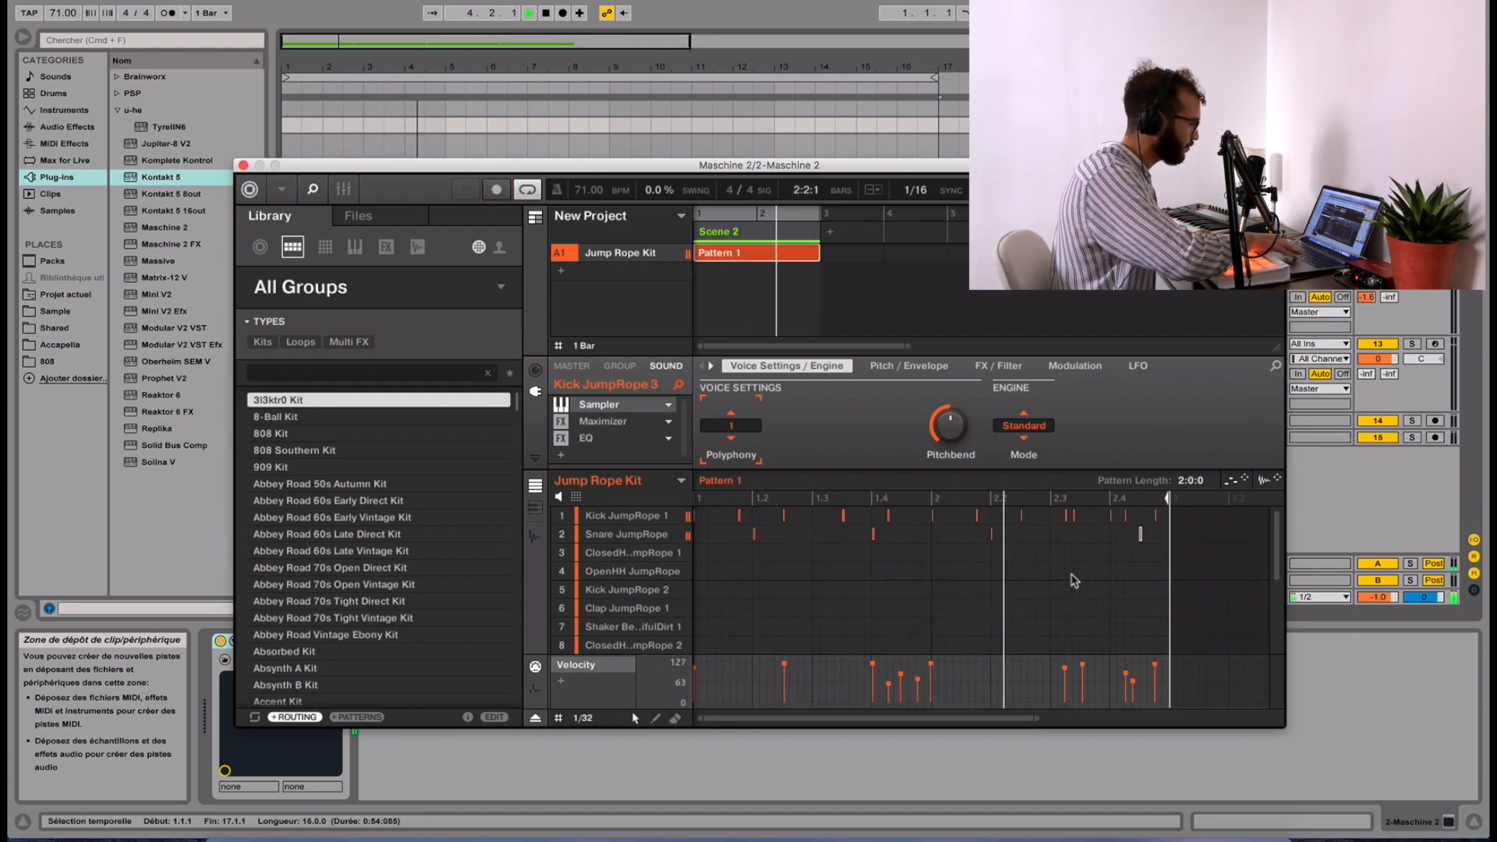
scroll(1071, 576, down, 3)
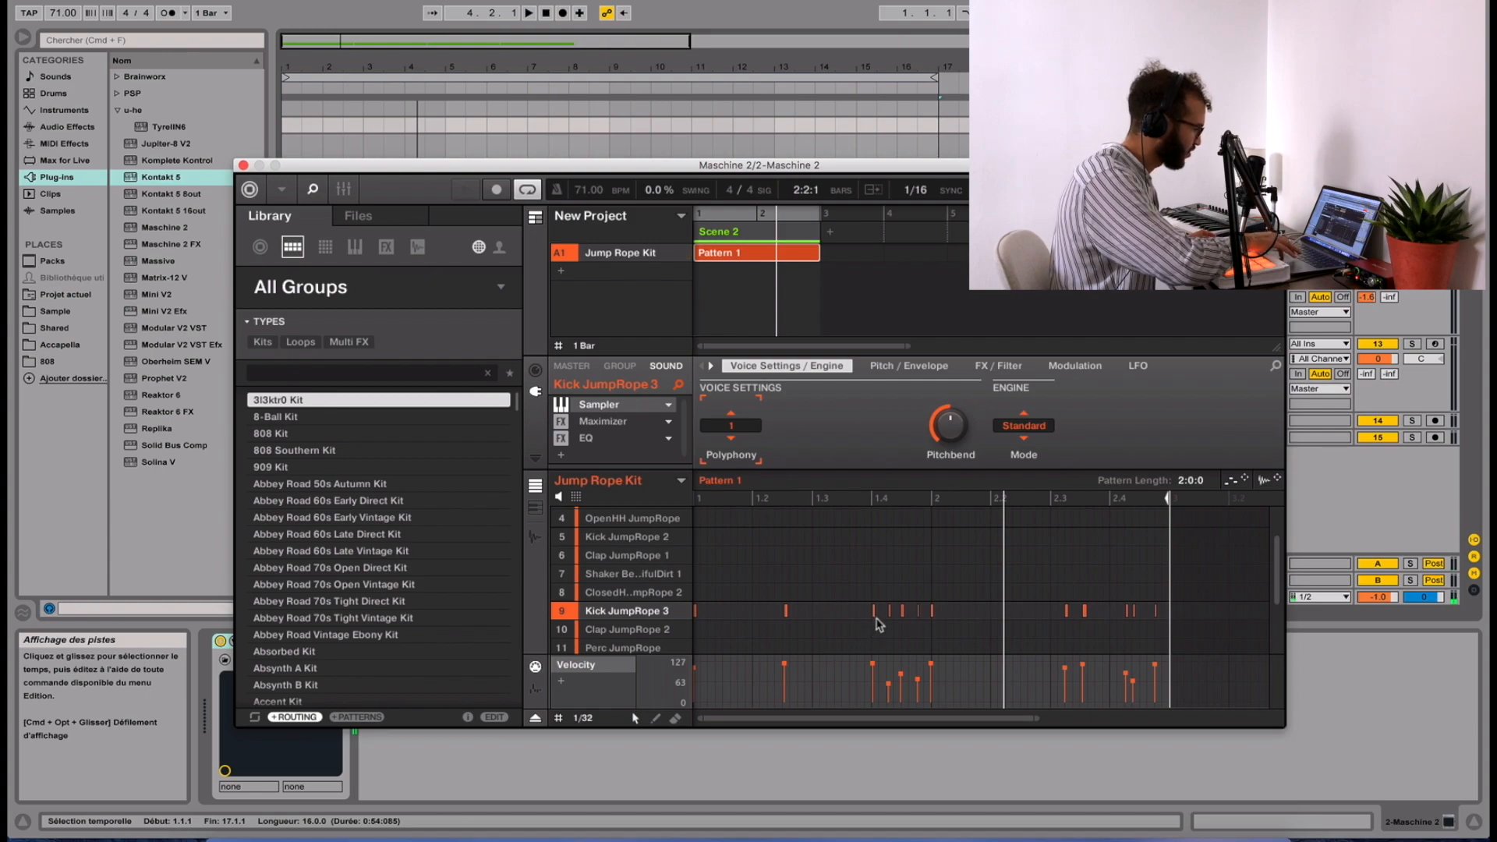
click(893, 612)
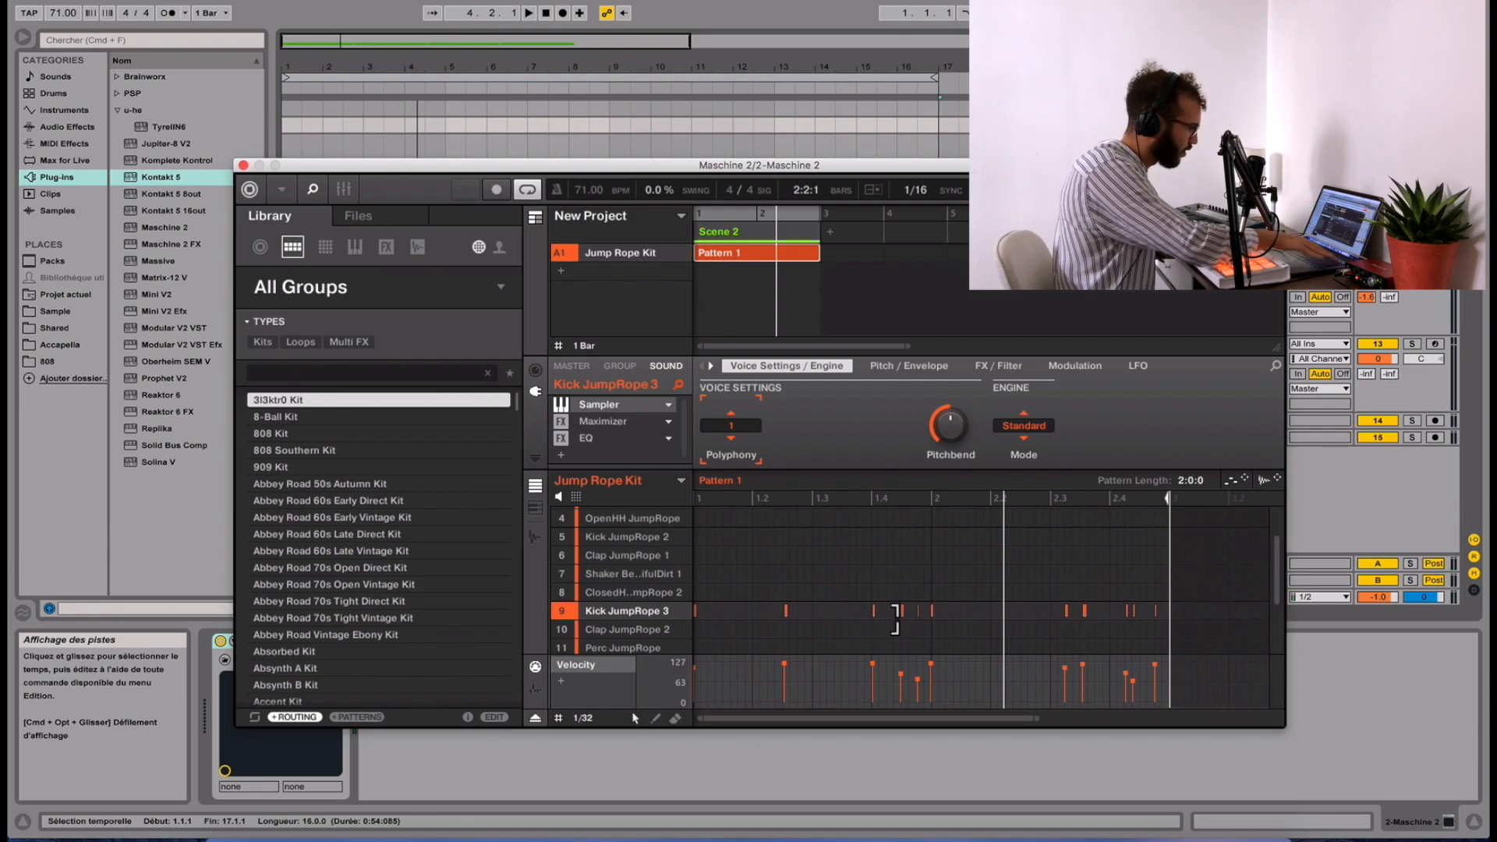
- Select the Kick JumpRope 3 hits, record a Clap JumpRope 1 line, and move the first of its three closing hits to beat 2.4
key(space)
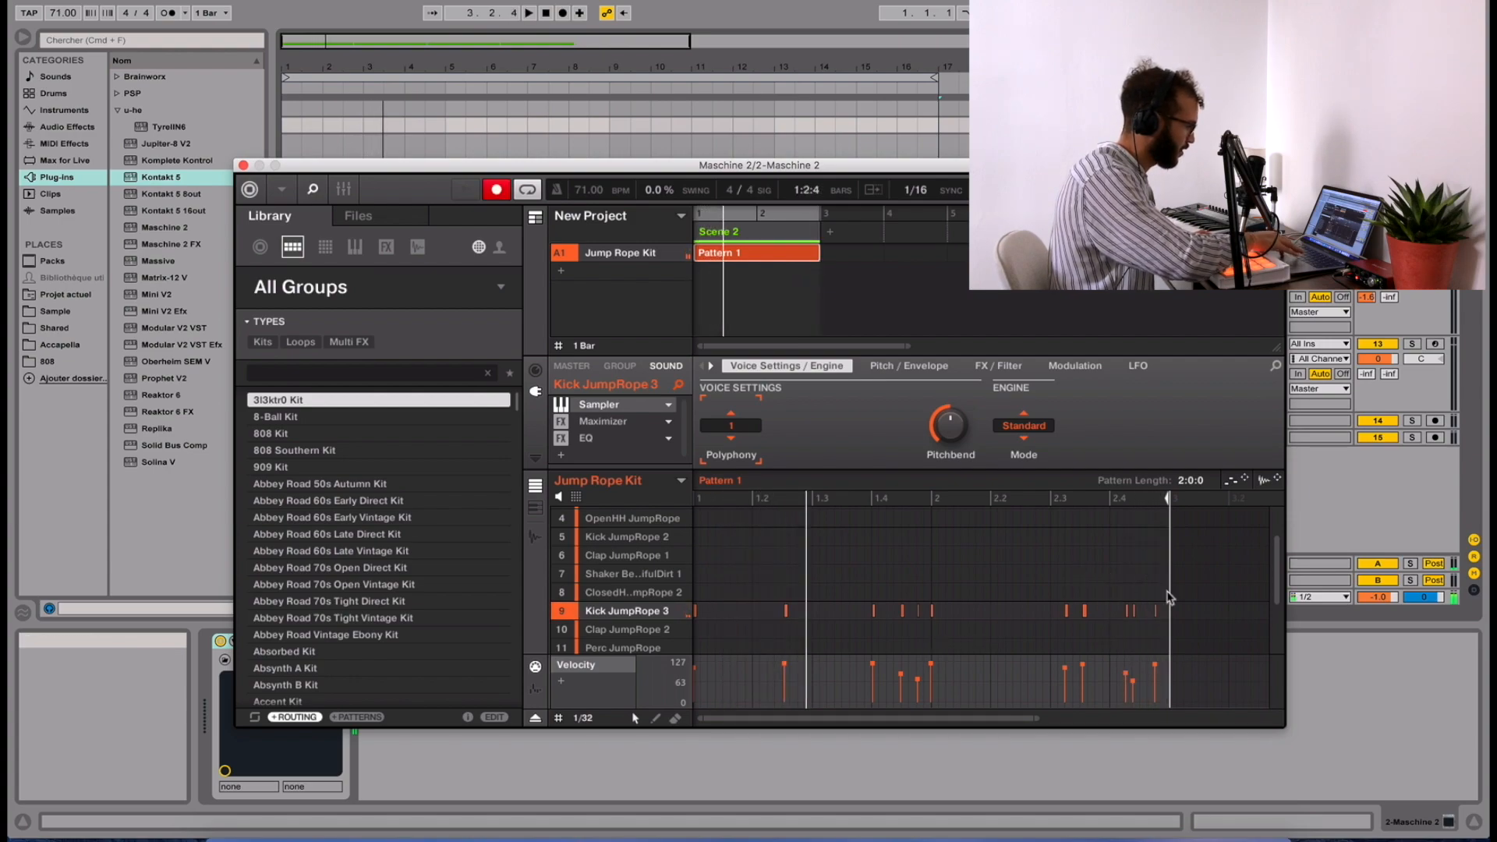
drag(1169, 619, 658, 559)
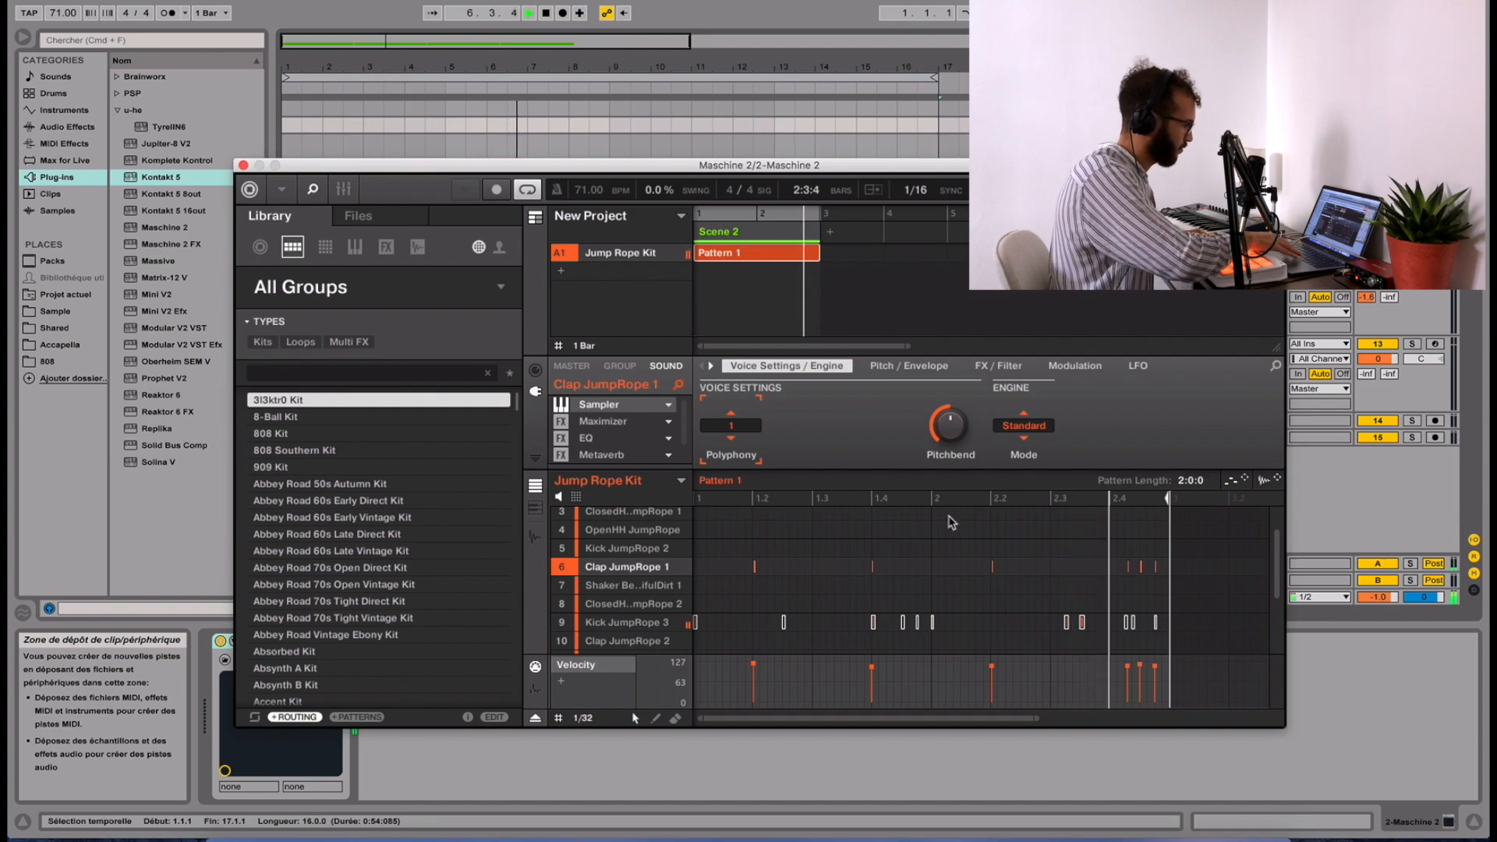
key(space)
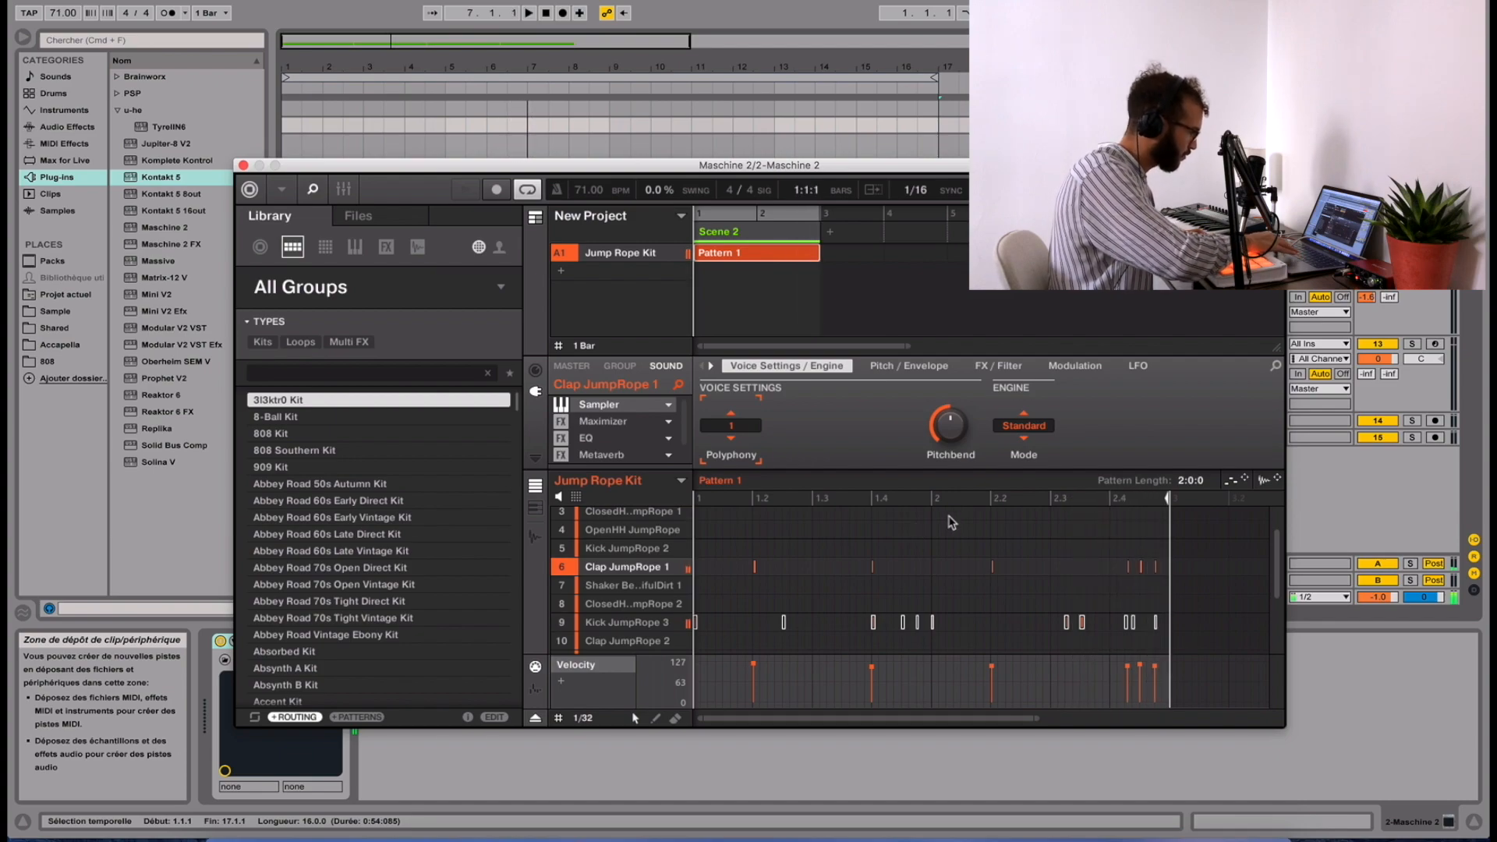
click(1129, 567)
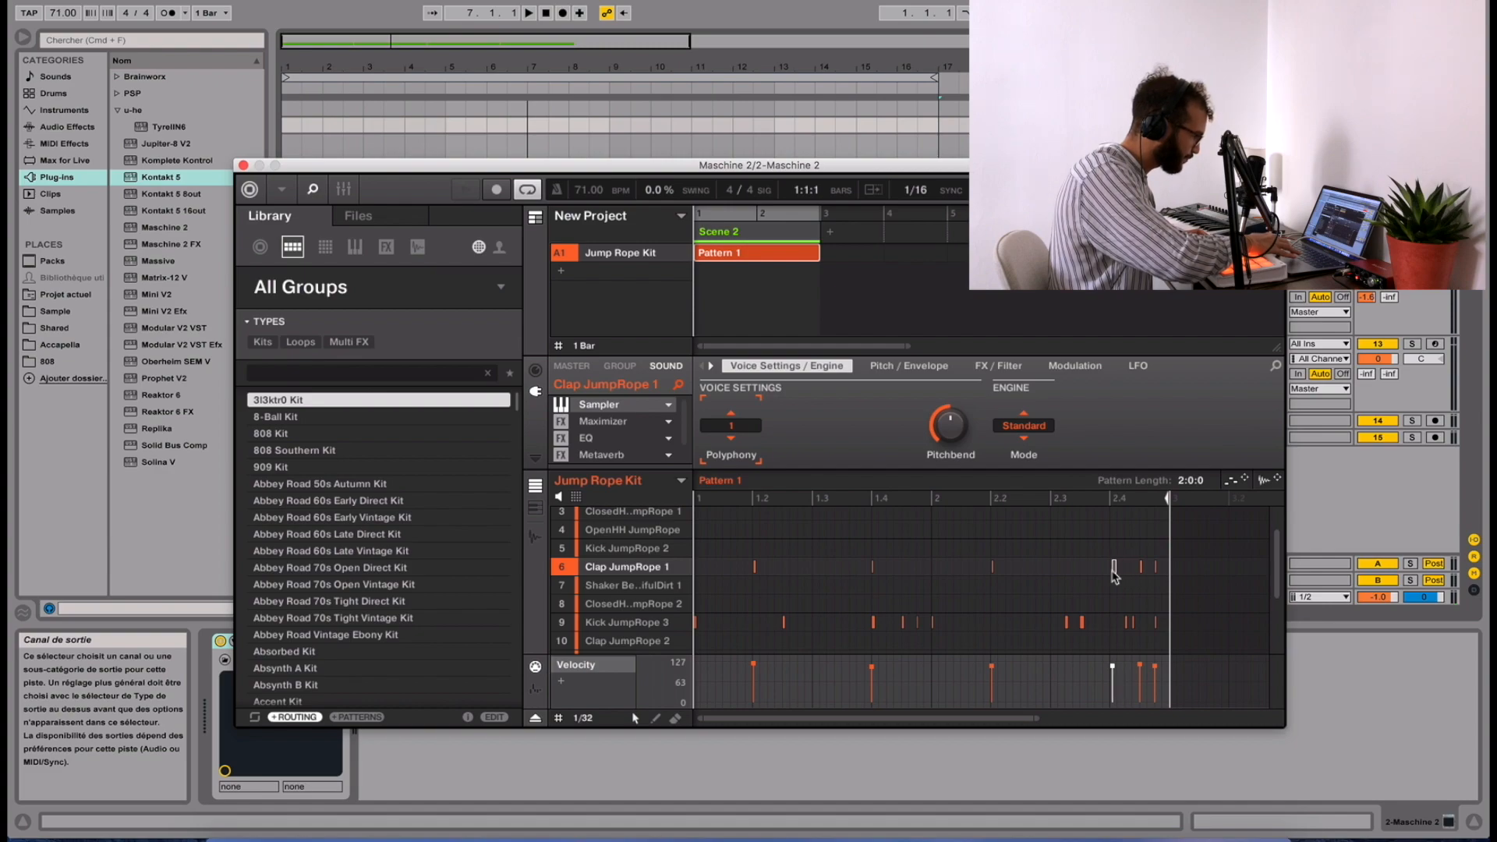
- Play the pattern, select the Clap JumpRope 1 hits, and record a Ride JumpRope hit on beat 1
key(space)
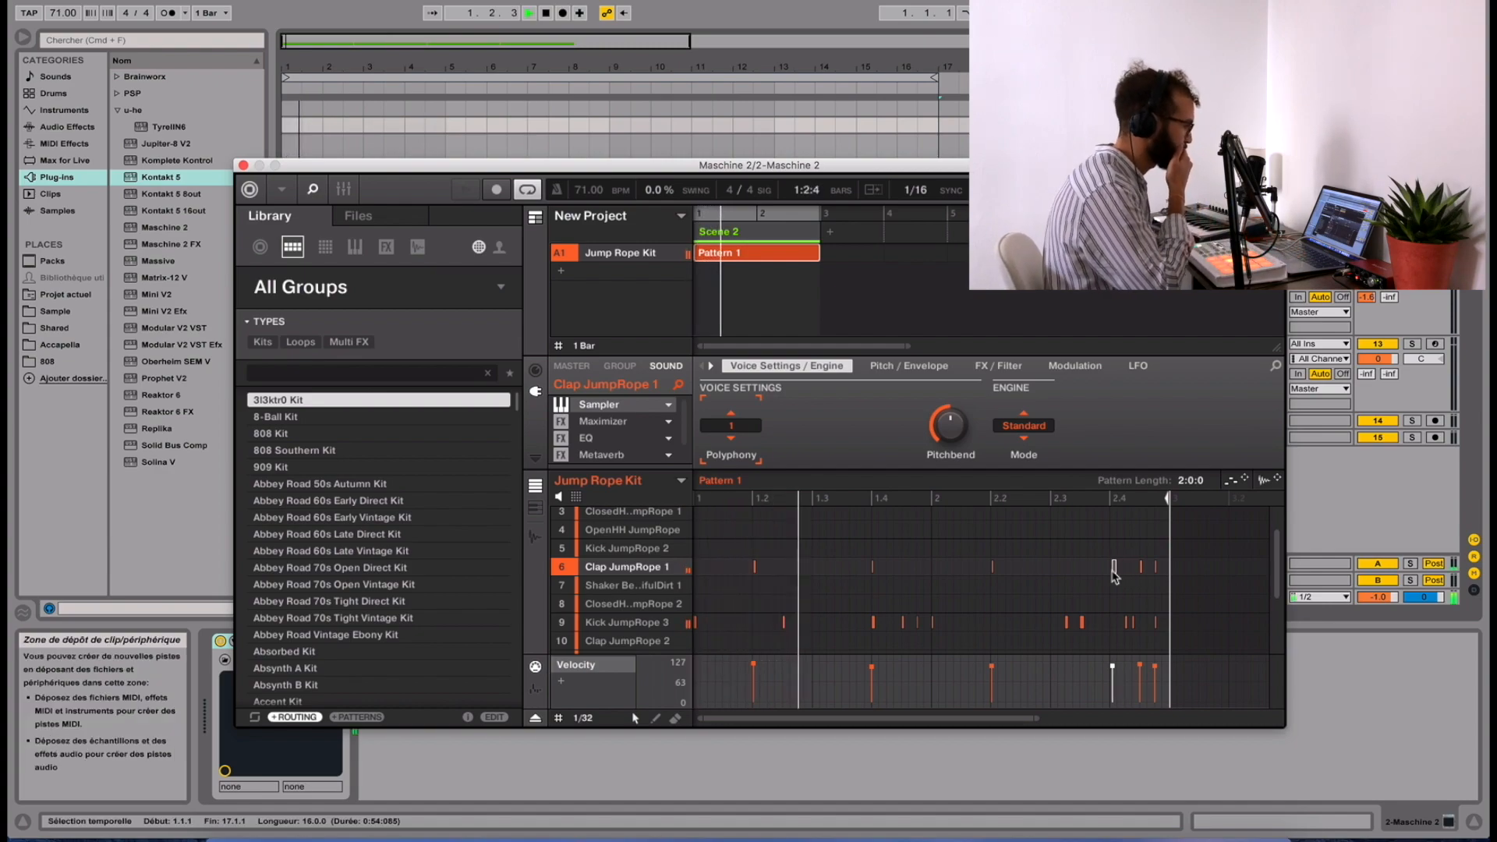
drag(1001, 585, 719, 570)
click(718, 571)
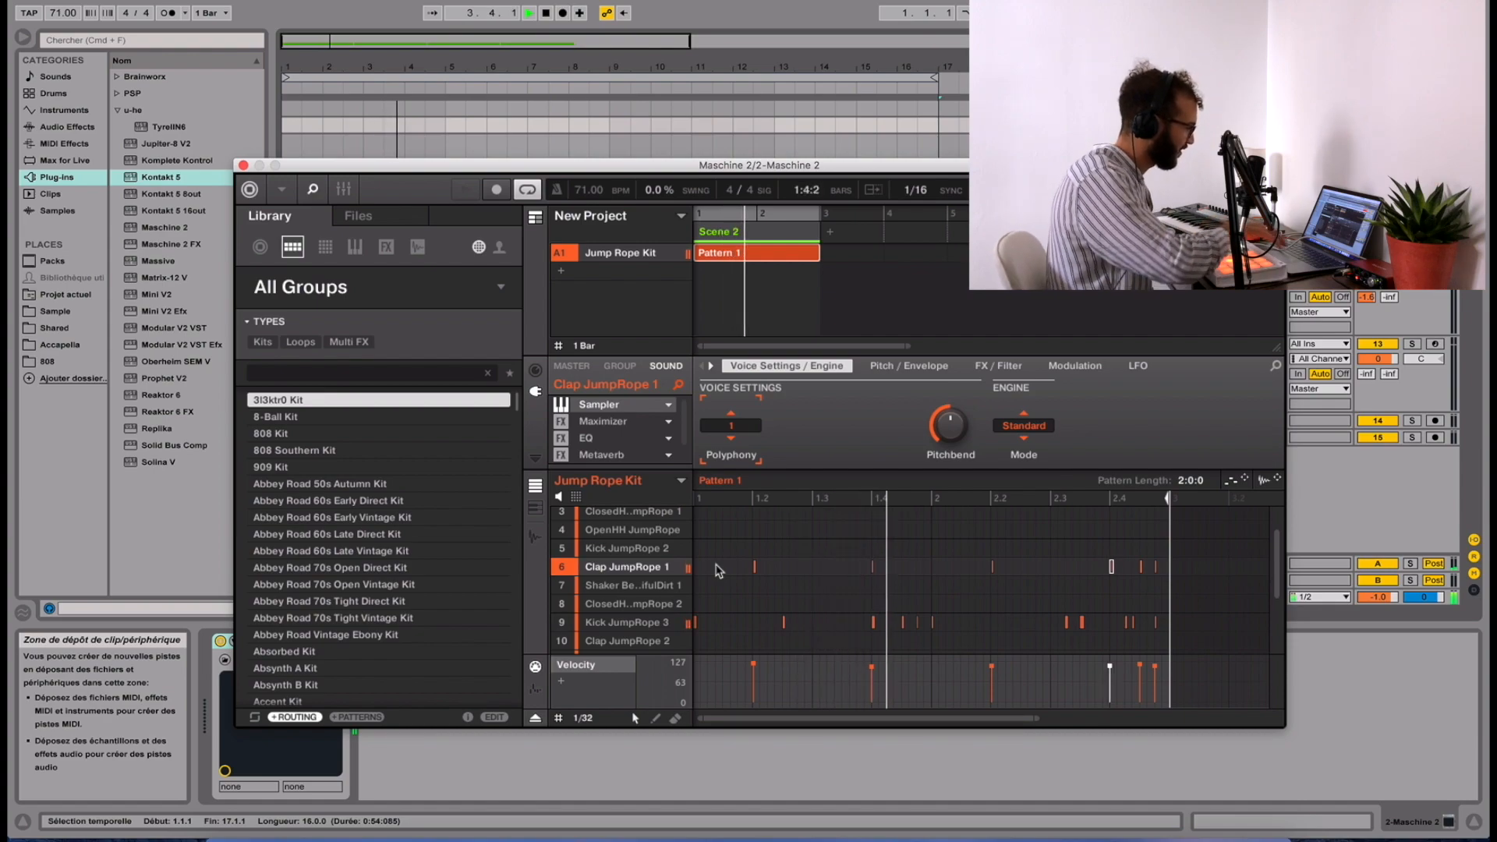
drag(1165, 586, 747, 556)
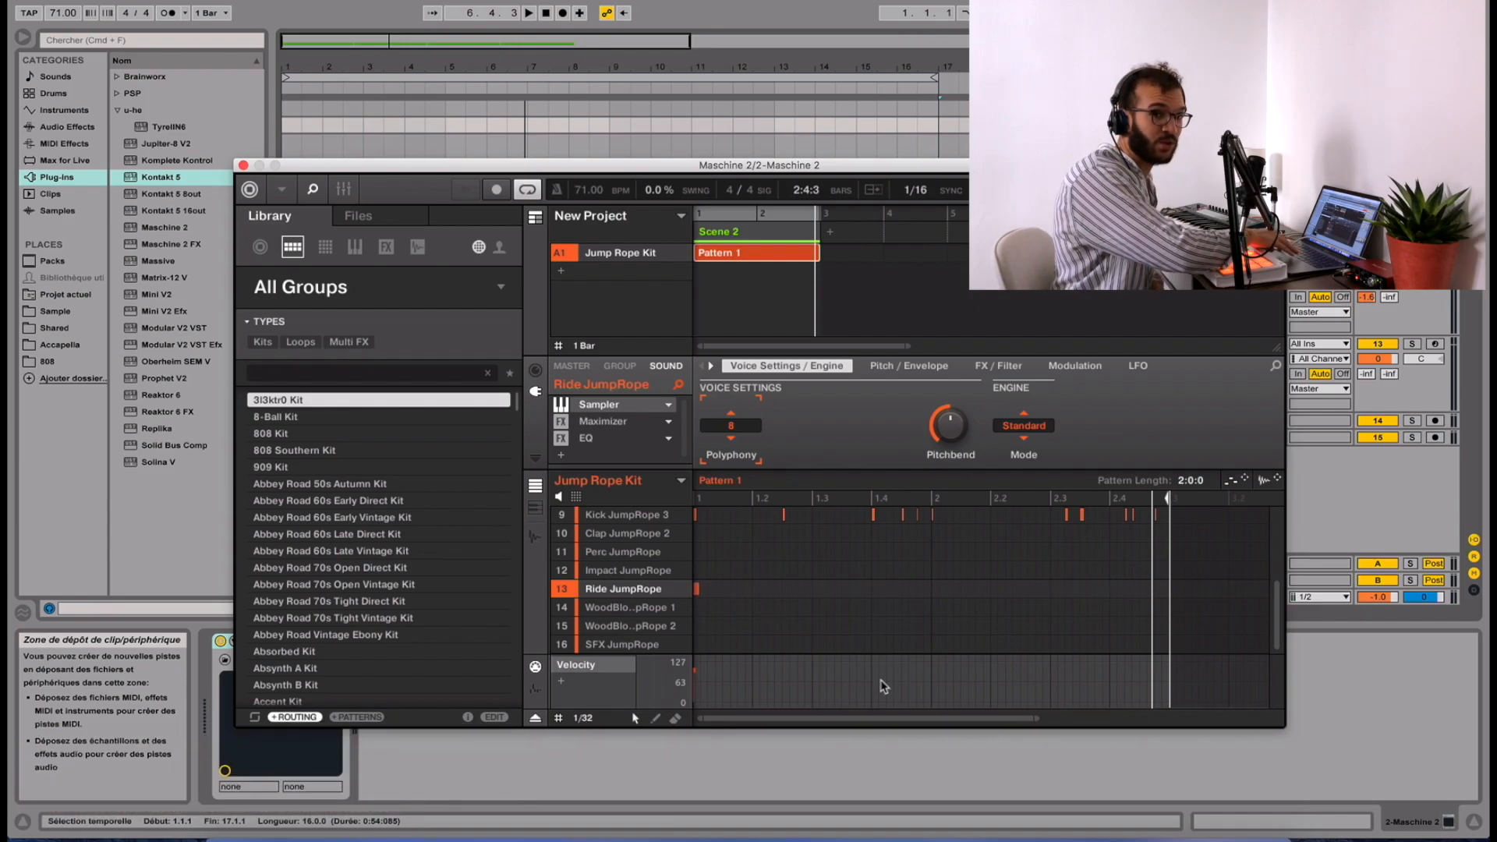
- Stop the drum playback, arm the 13 Simple track and record a bass line on it from bar 1 to just past bar 5
key(space)
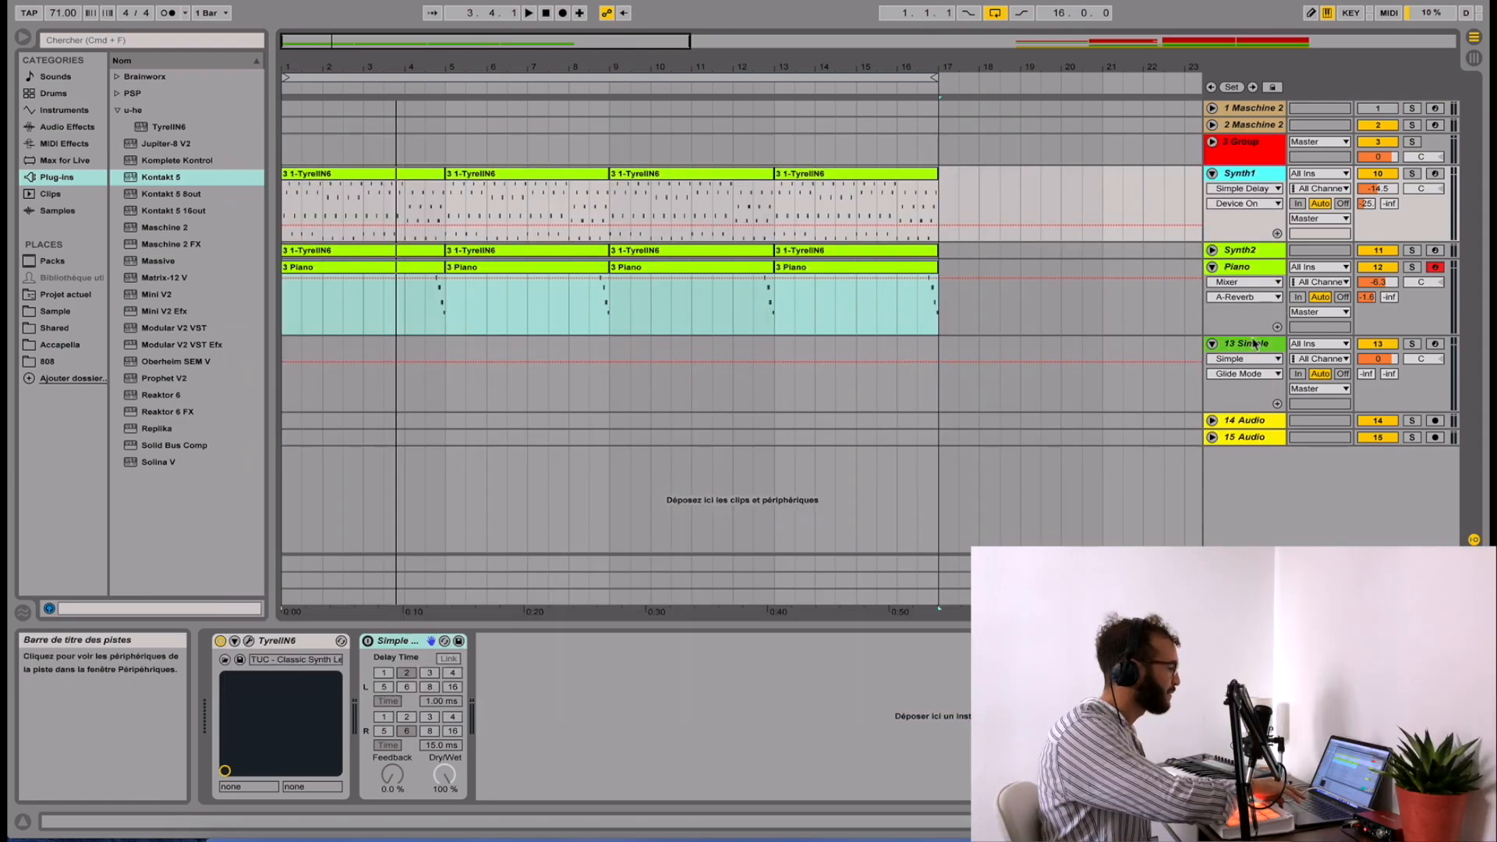
click(1253, 345)
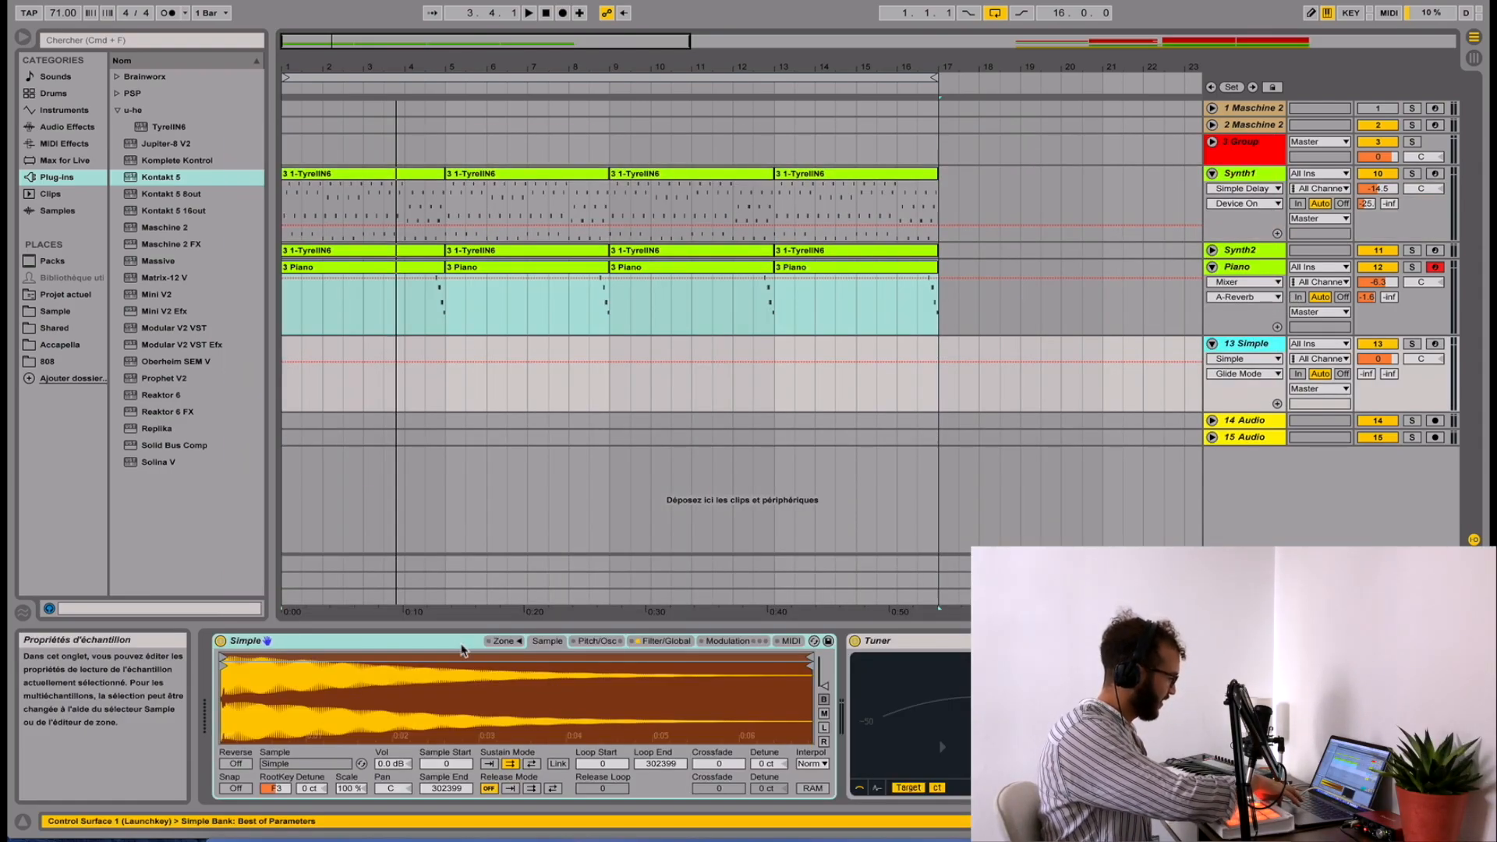
click(452, 646)
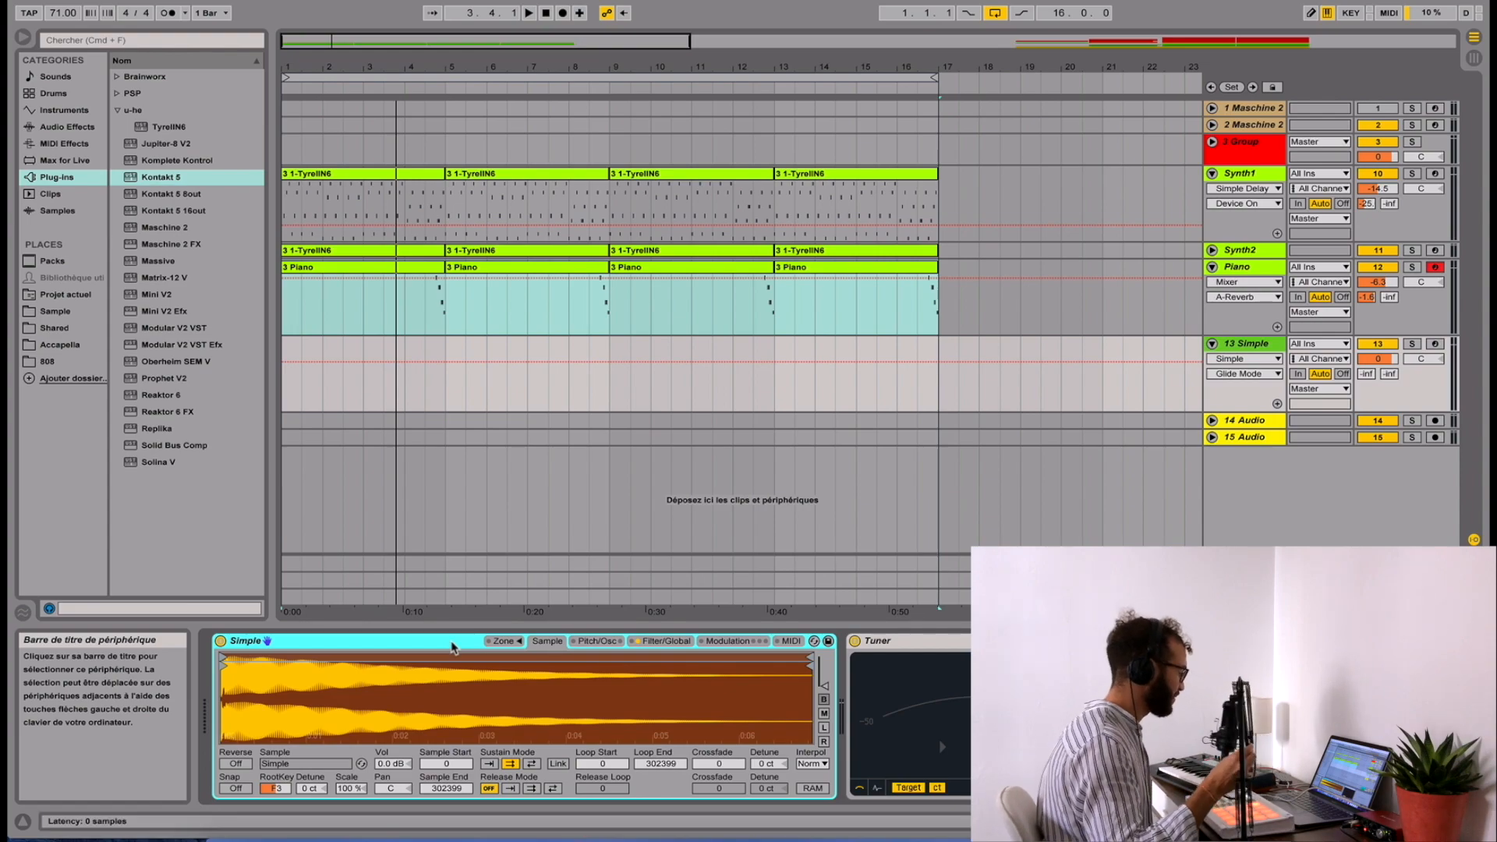
click(1435, 344)
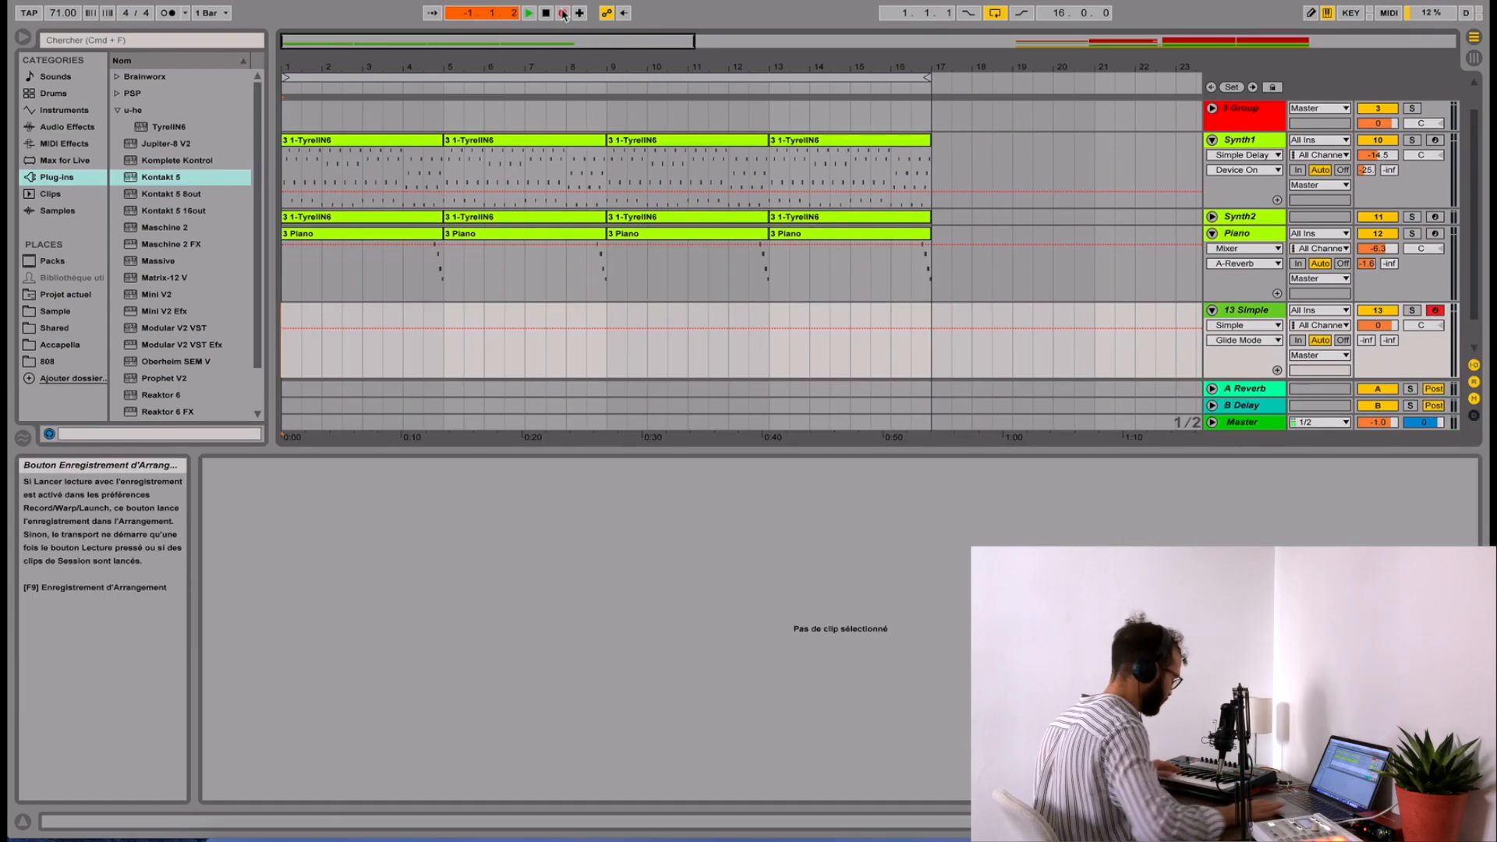
click(563, 13)
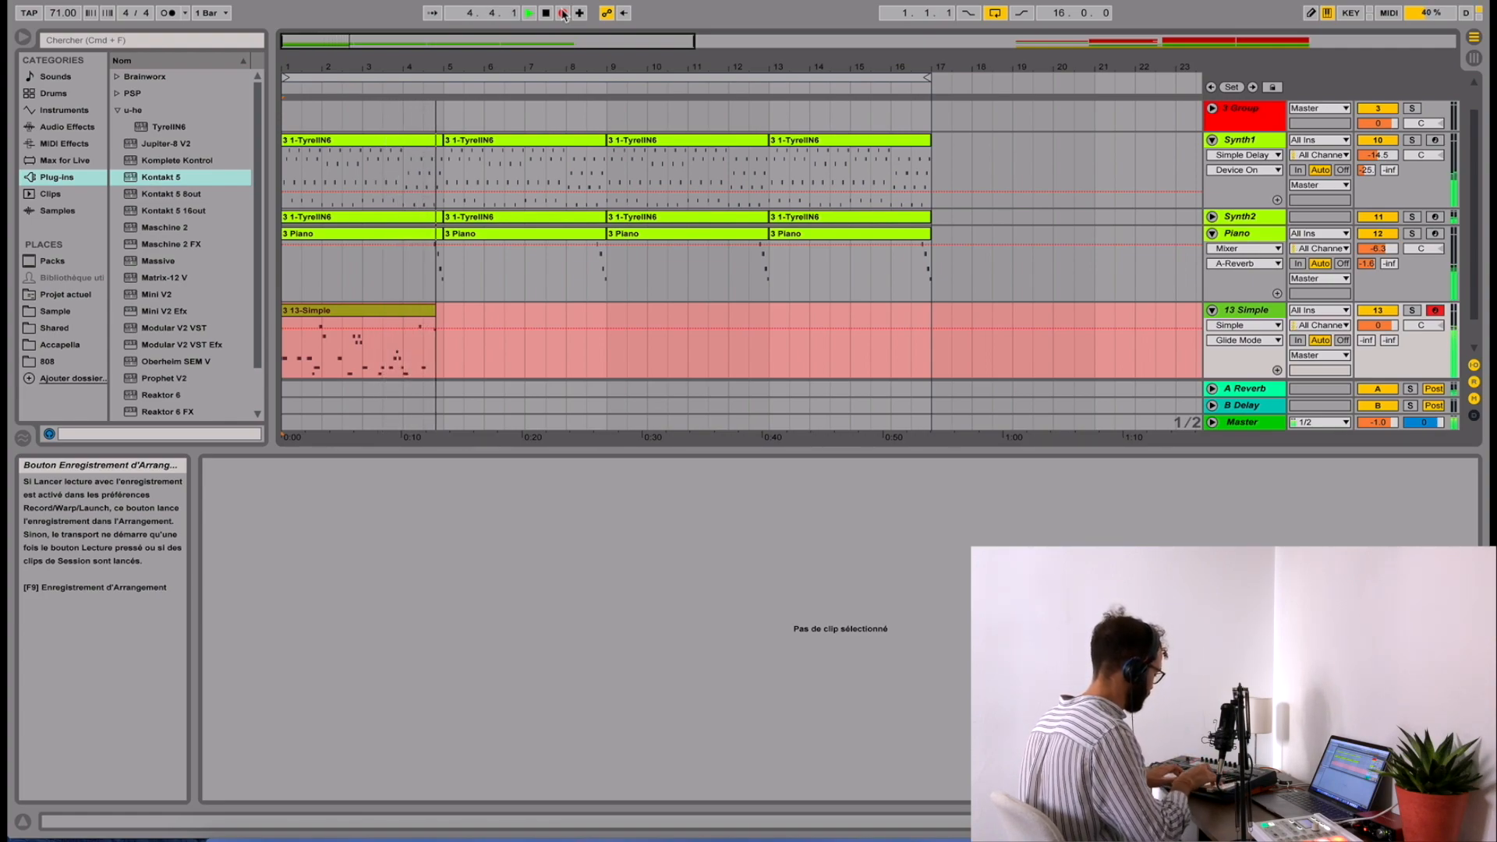
key(space)
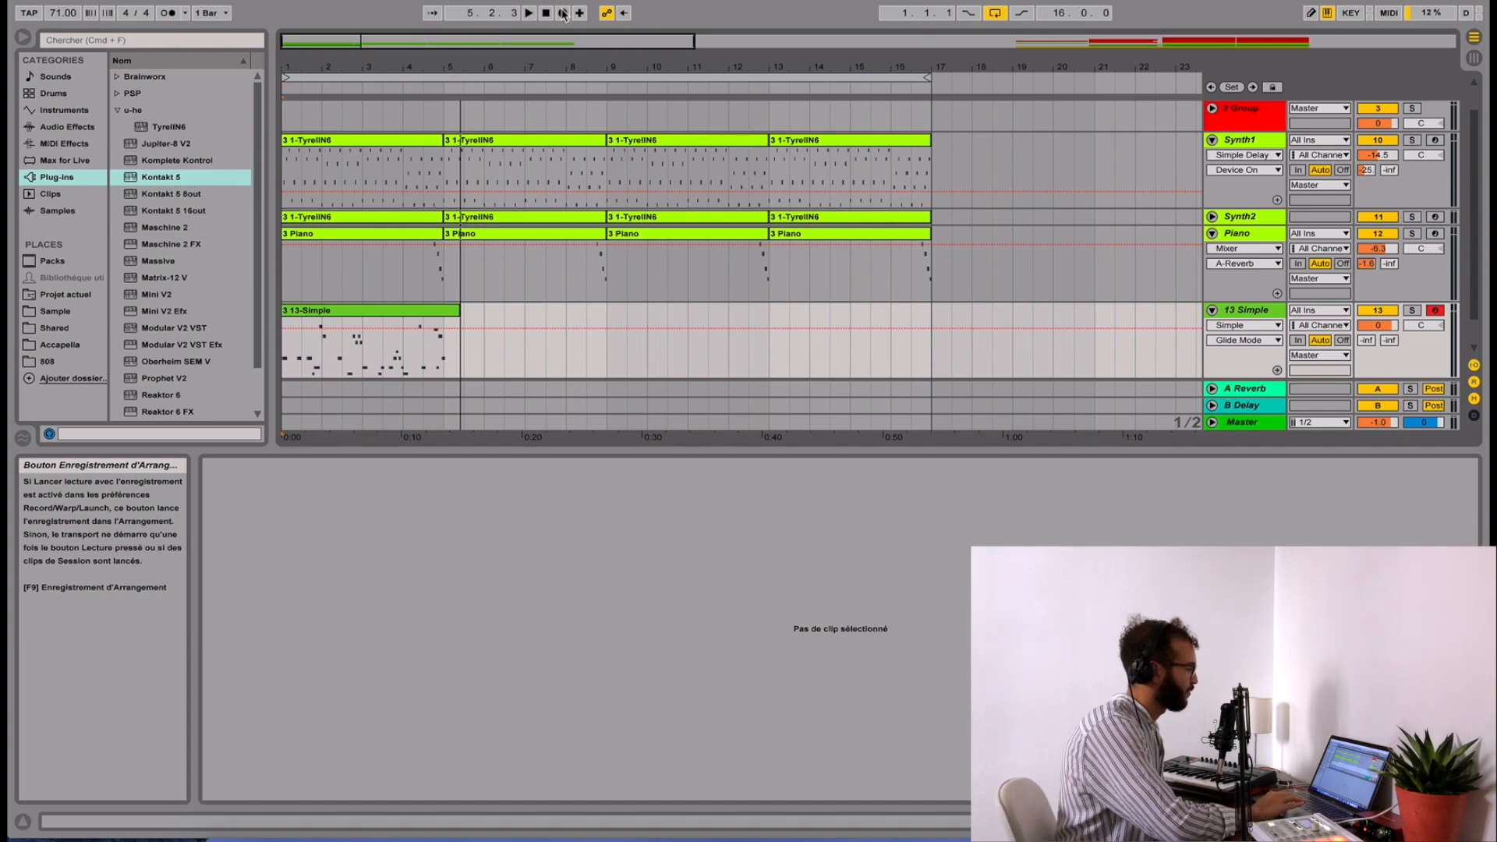
- Show the Piano track's device chain and select its TyrellN6 instrument
click(1272, 239)
key(shift+Tab)
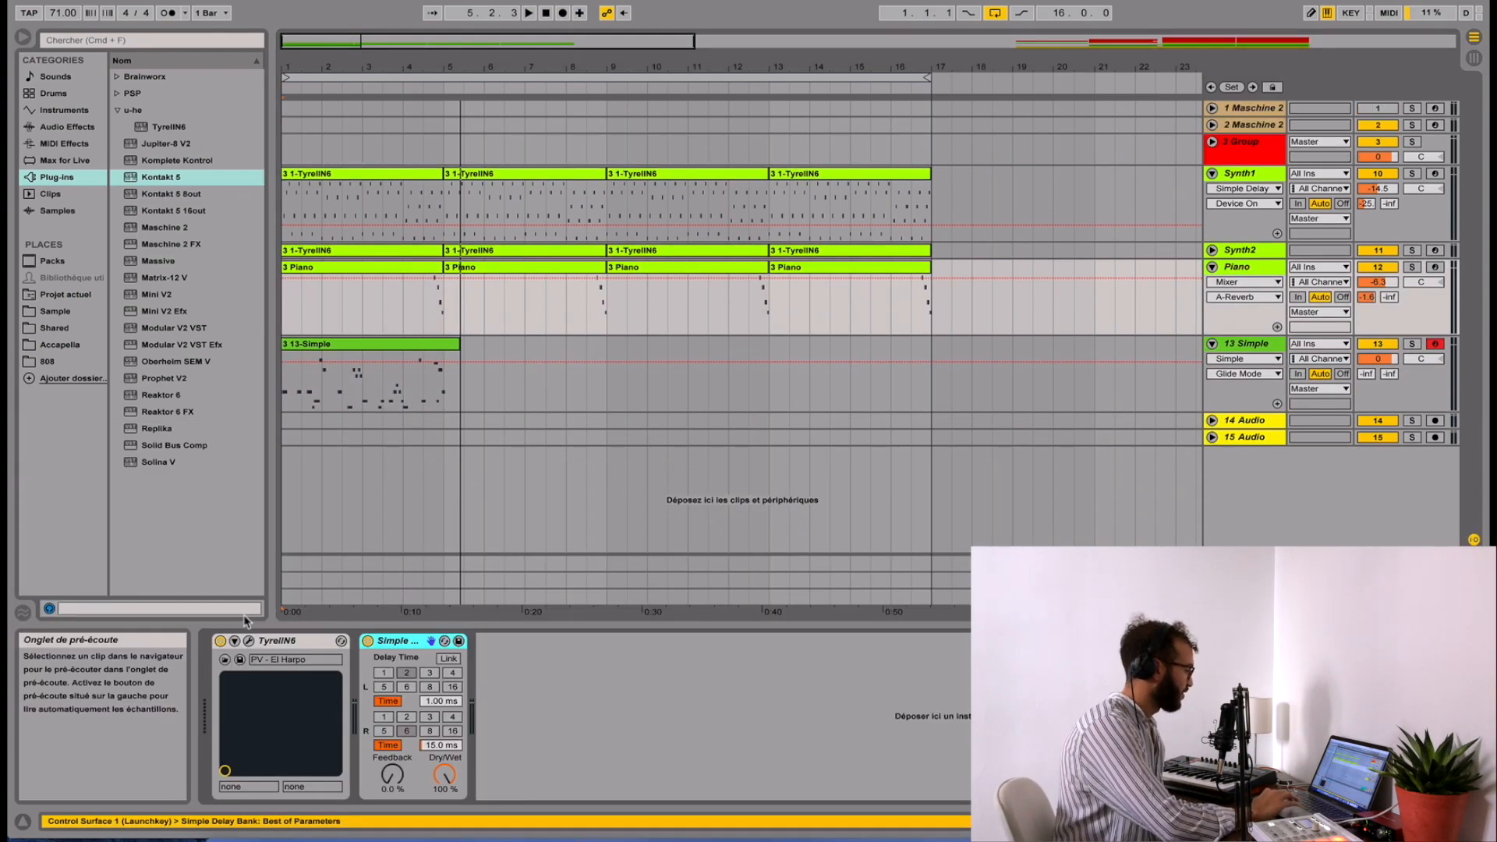
click(249, 640)
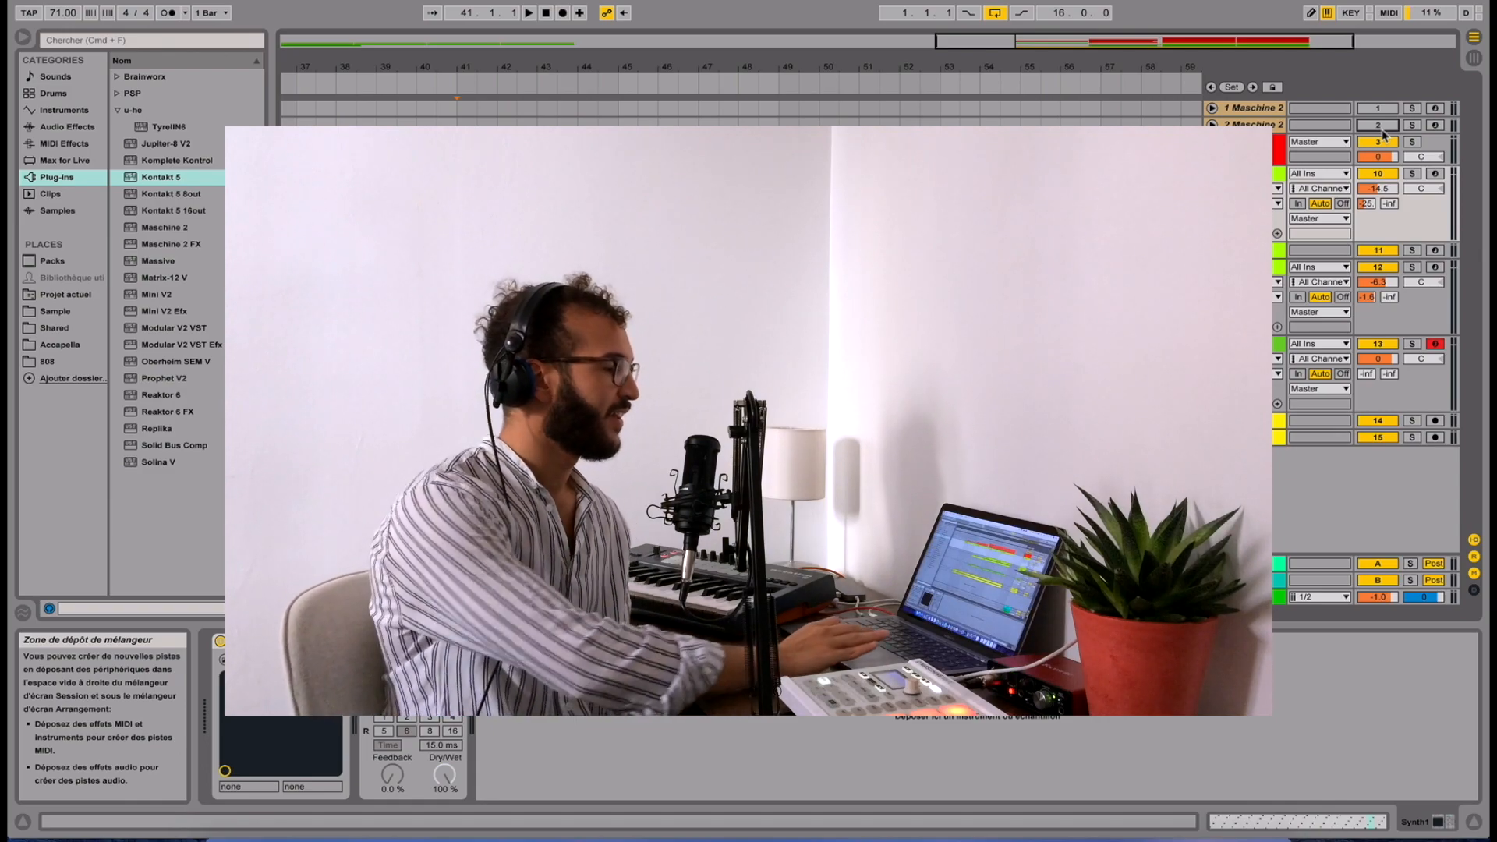
- Disarm the 13 Simple track and play the full arrangement with the acapella from bar 41
click(1436, 346)
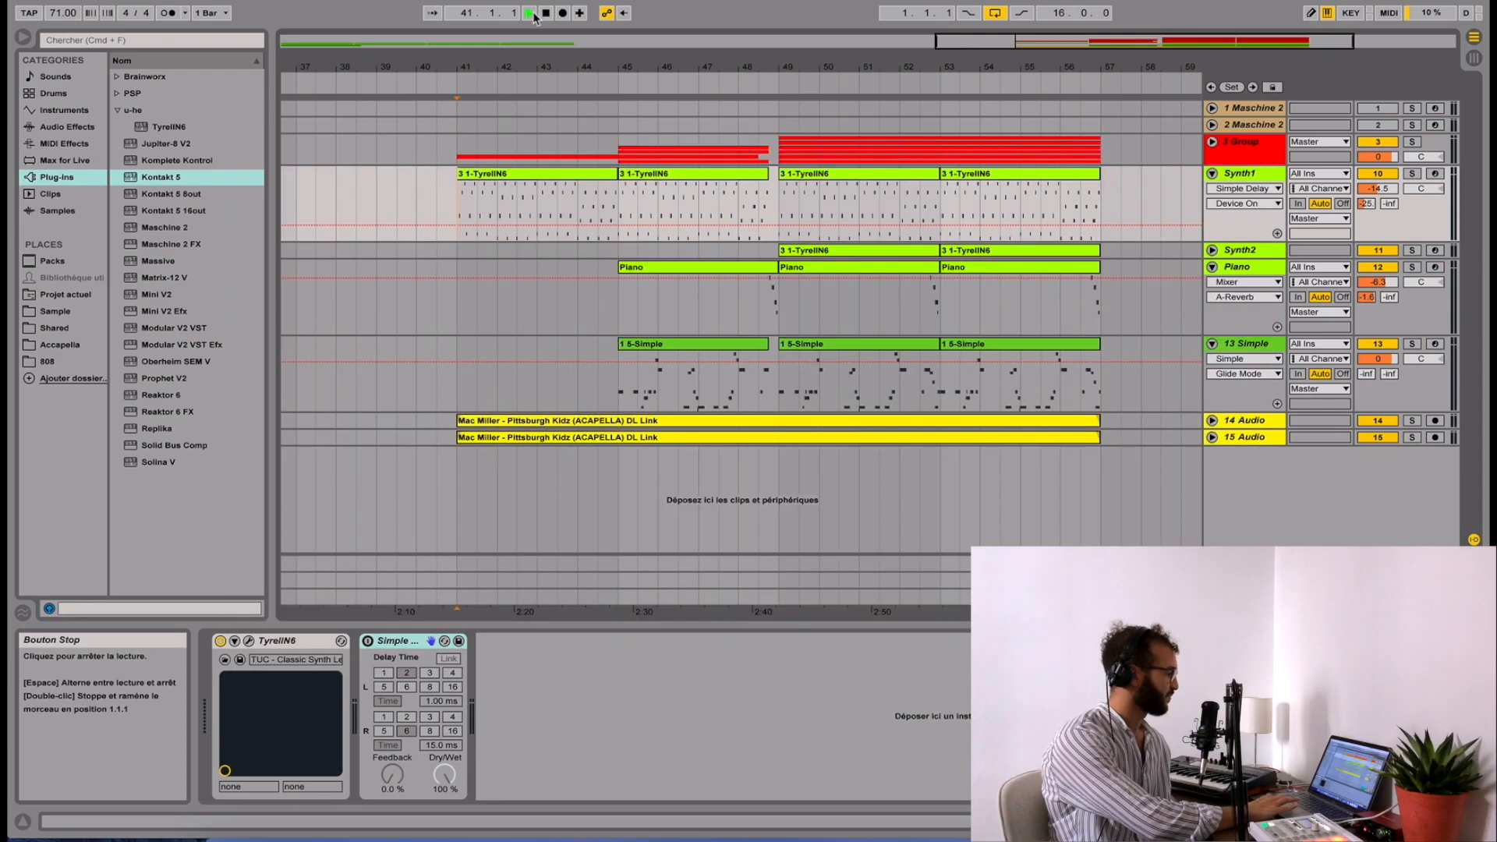
click(528, 13)
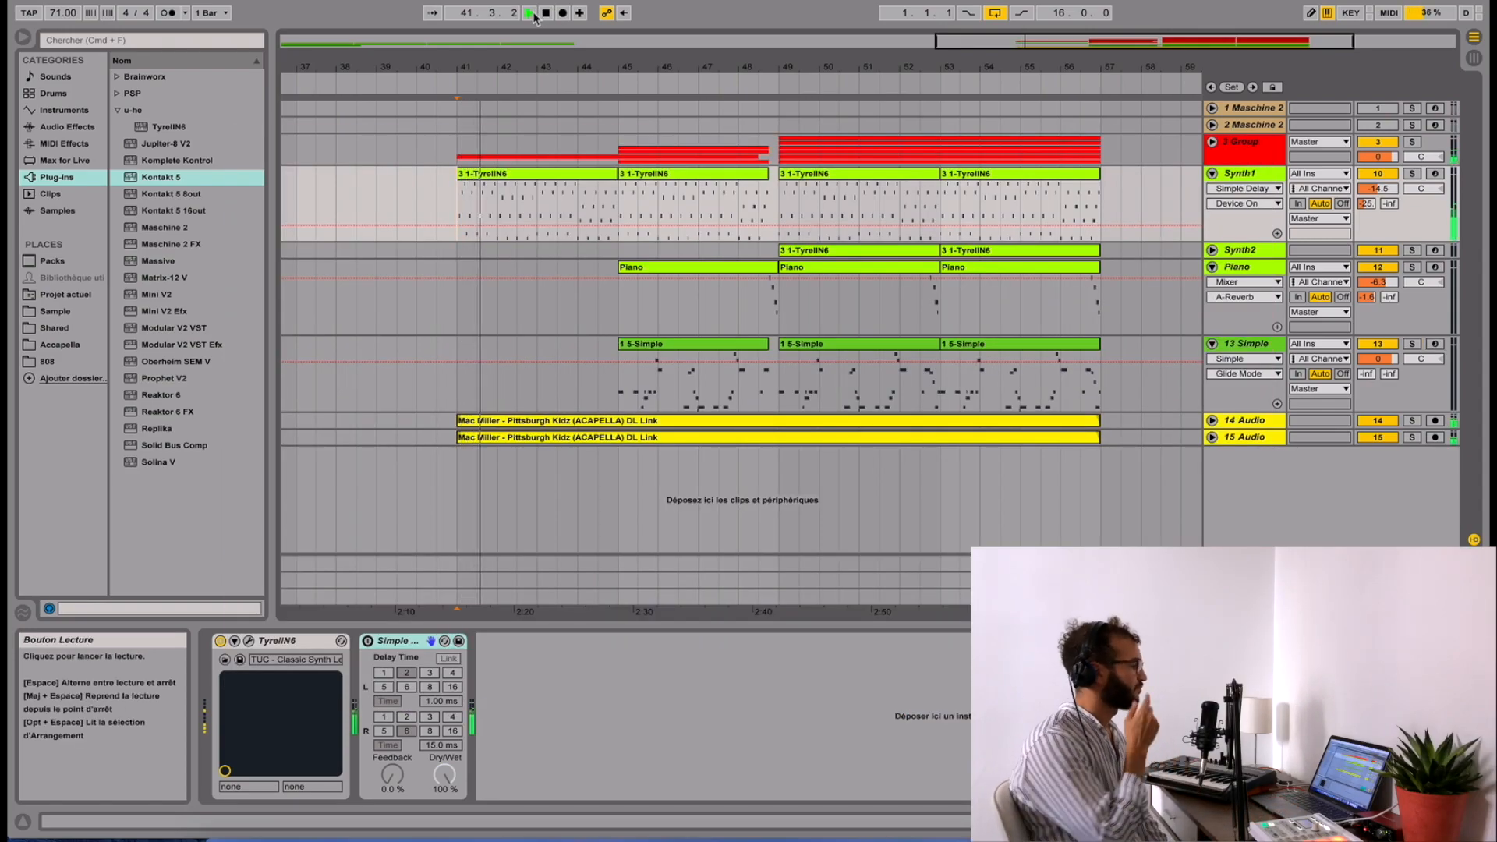